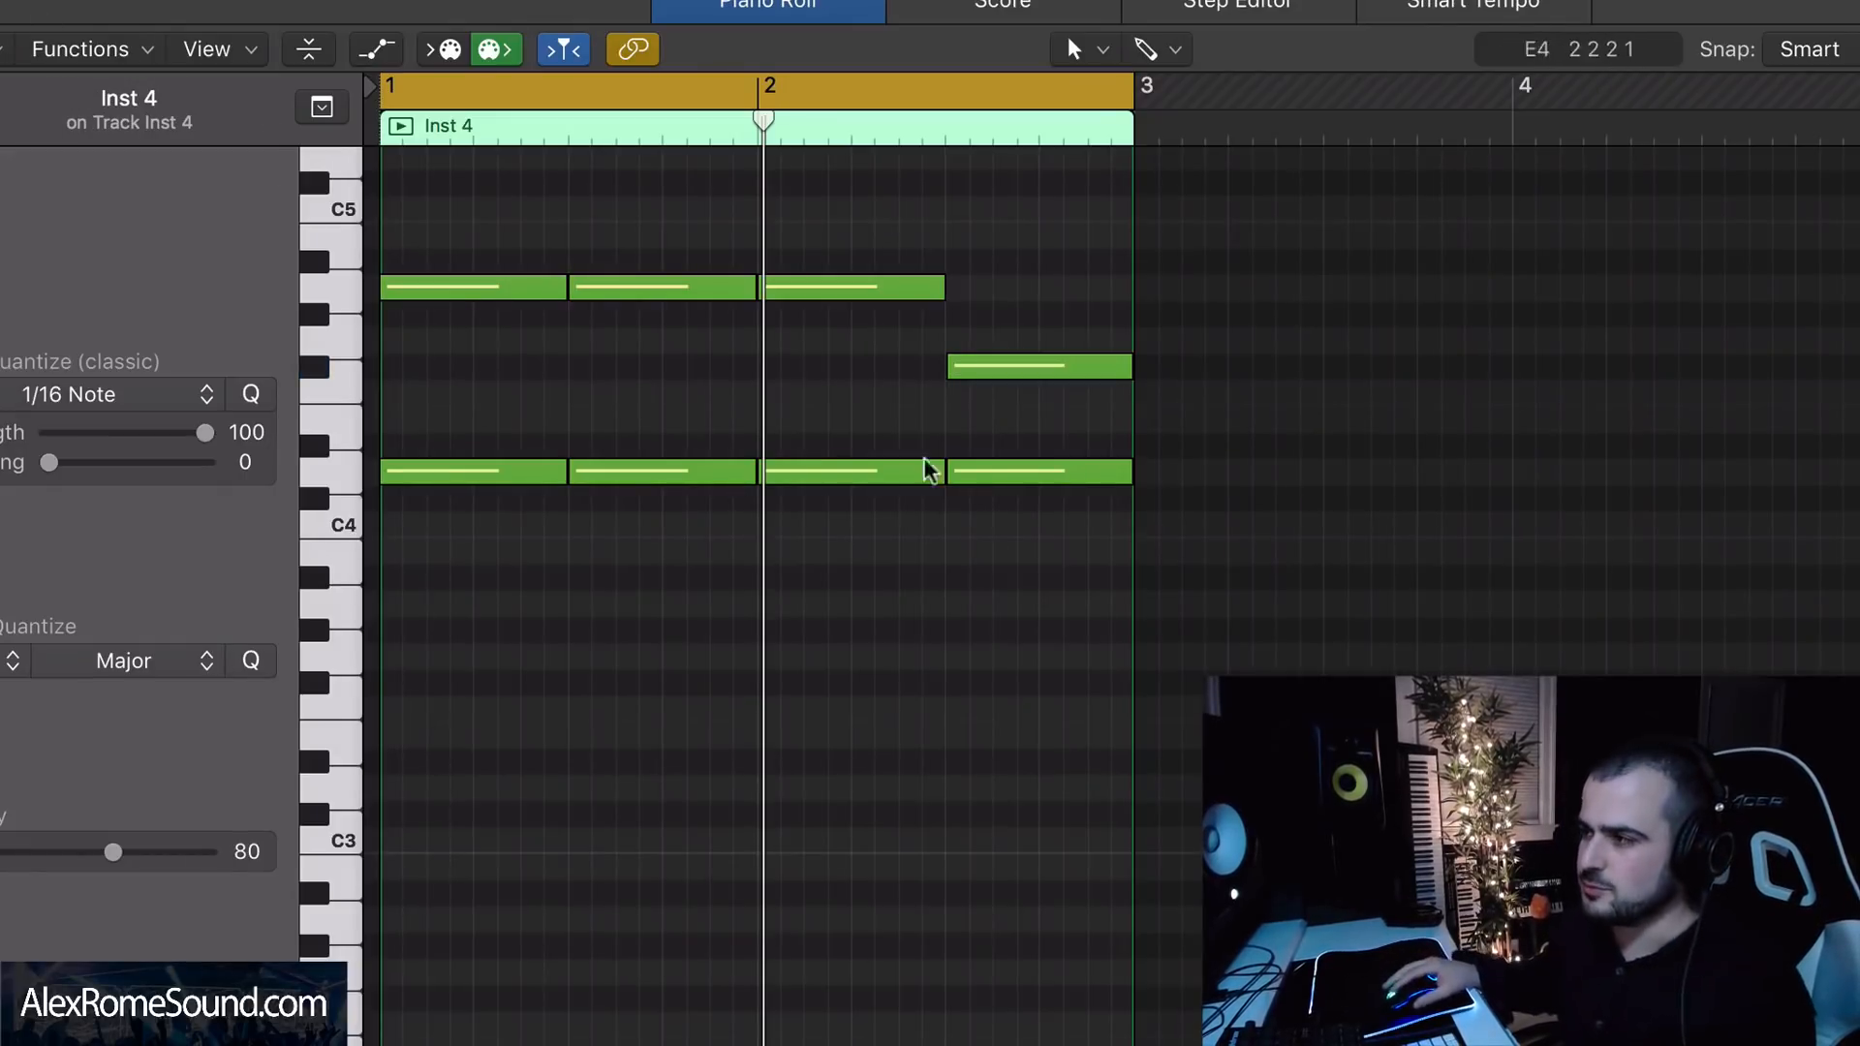
# - Add bass notes B3, A3, G3 and A3 under the four chords of the Inst 4 region and play the progression
pyautogui.click(388, 550)
pyautogui.click(578, 603)
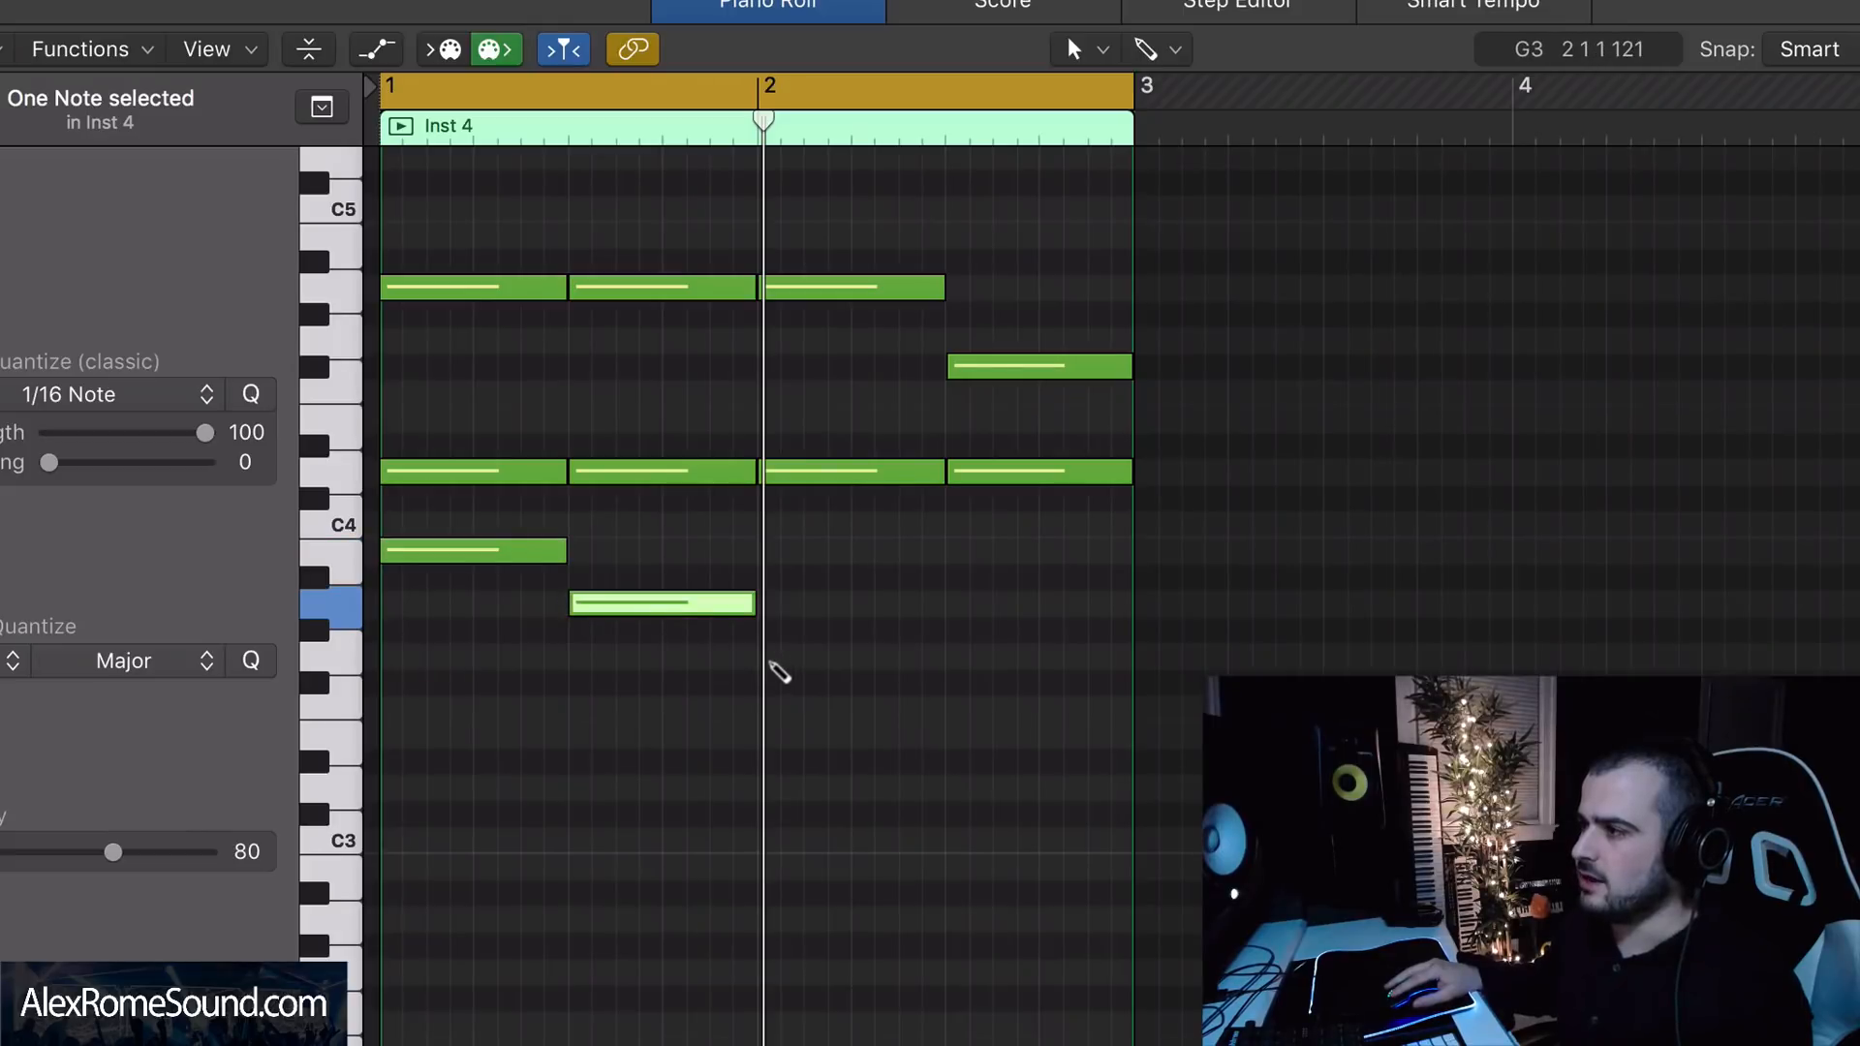
pyautogui.click(784, 656)
pyautogui.click(954, 604)
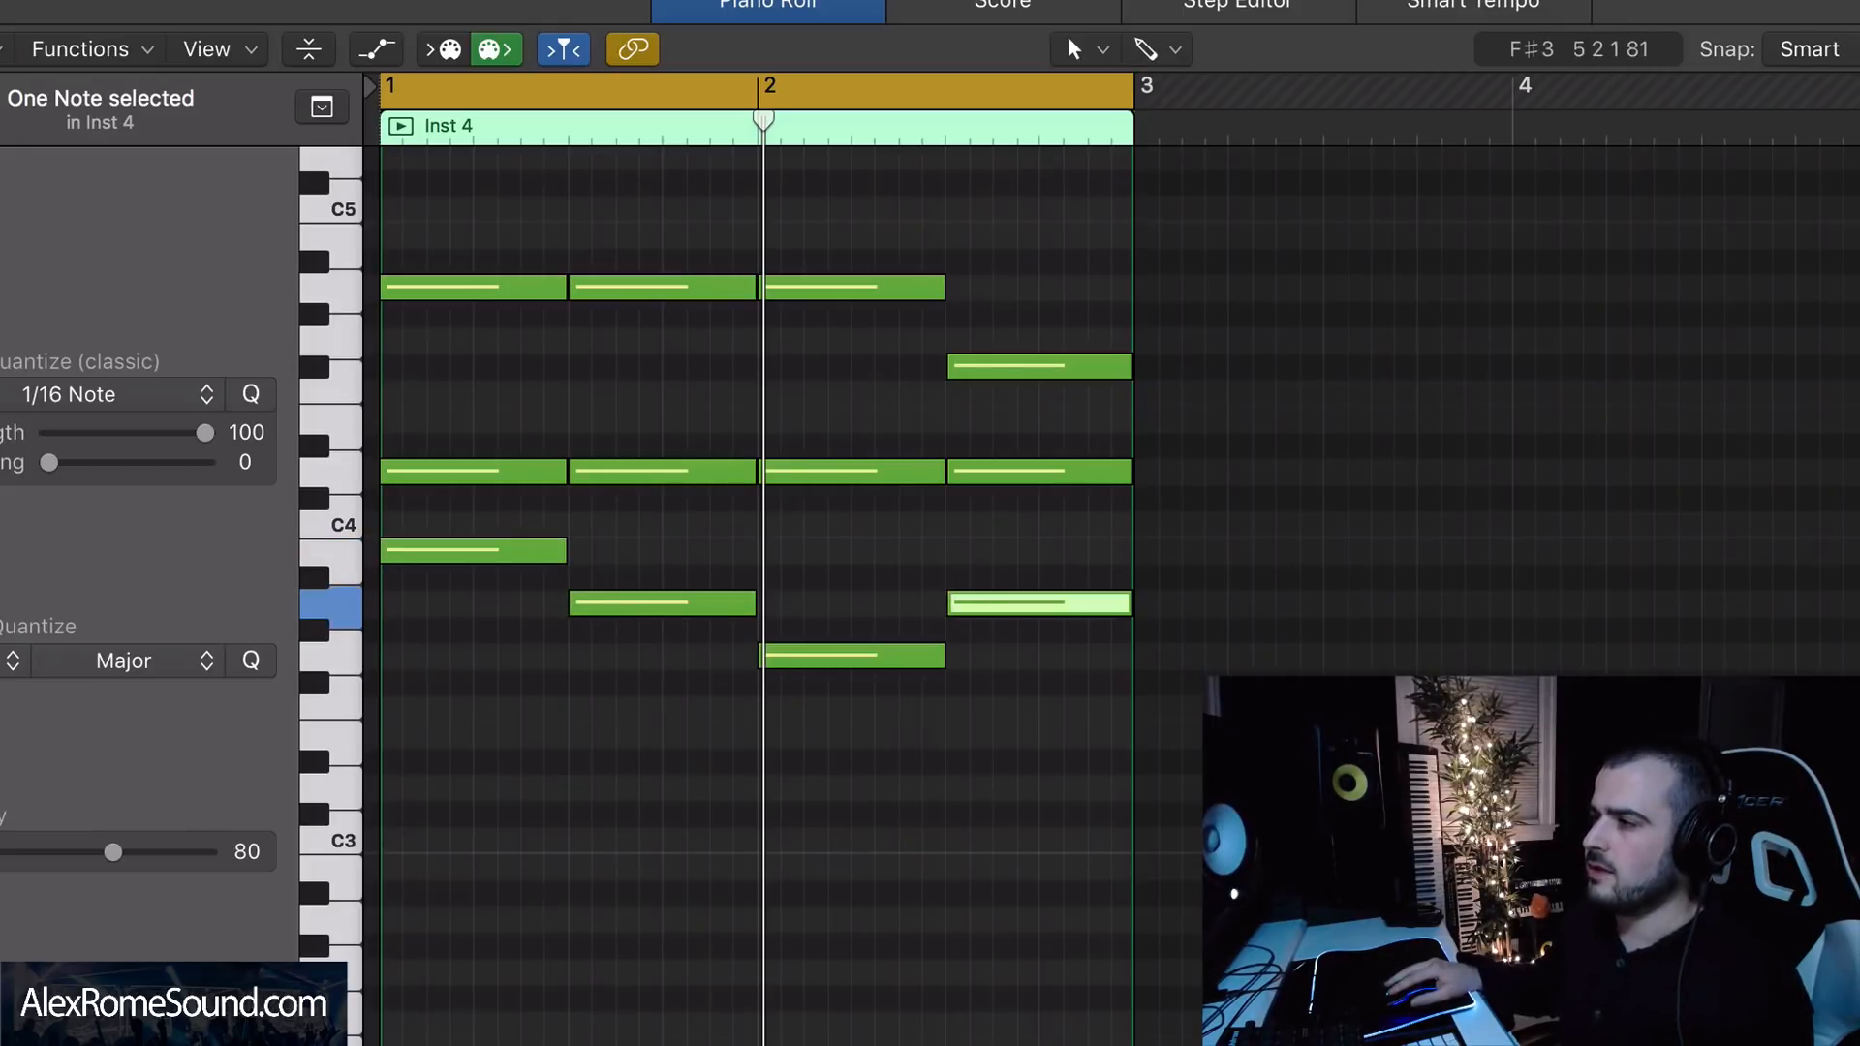
pyautogui.press('space')
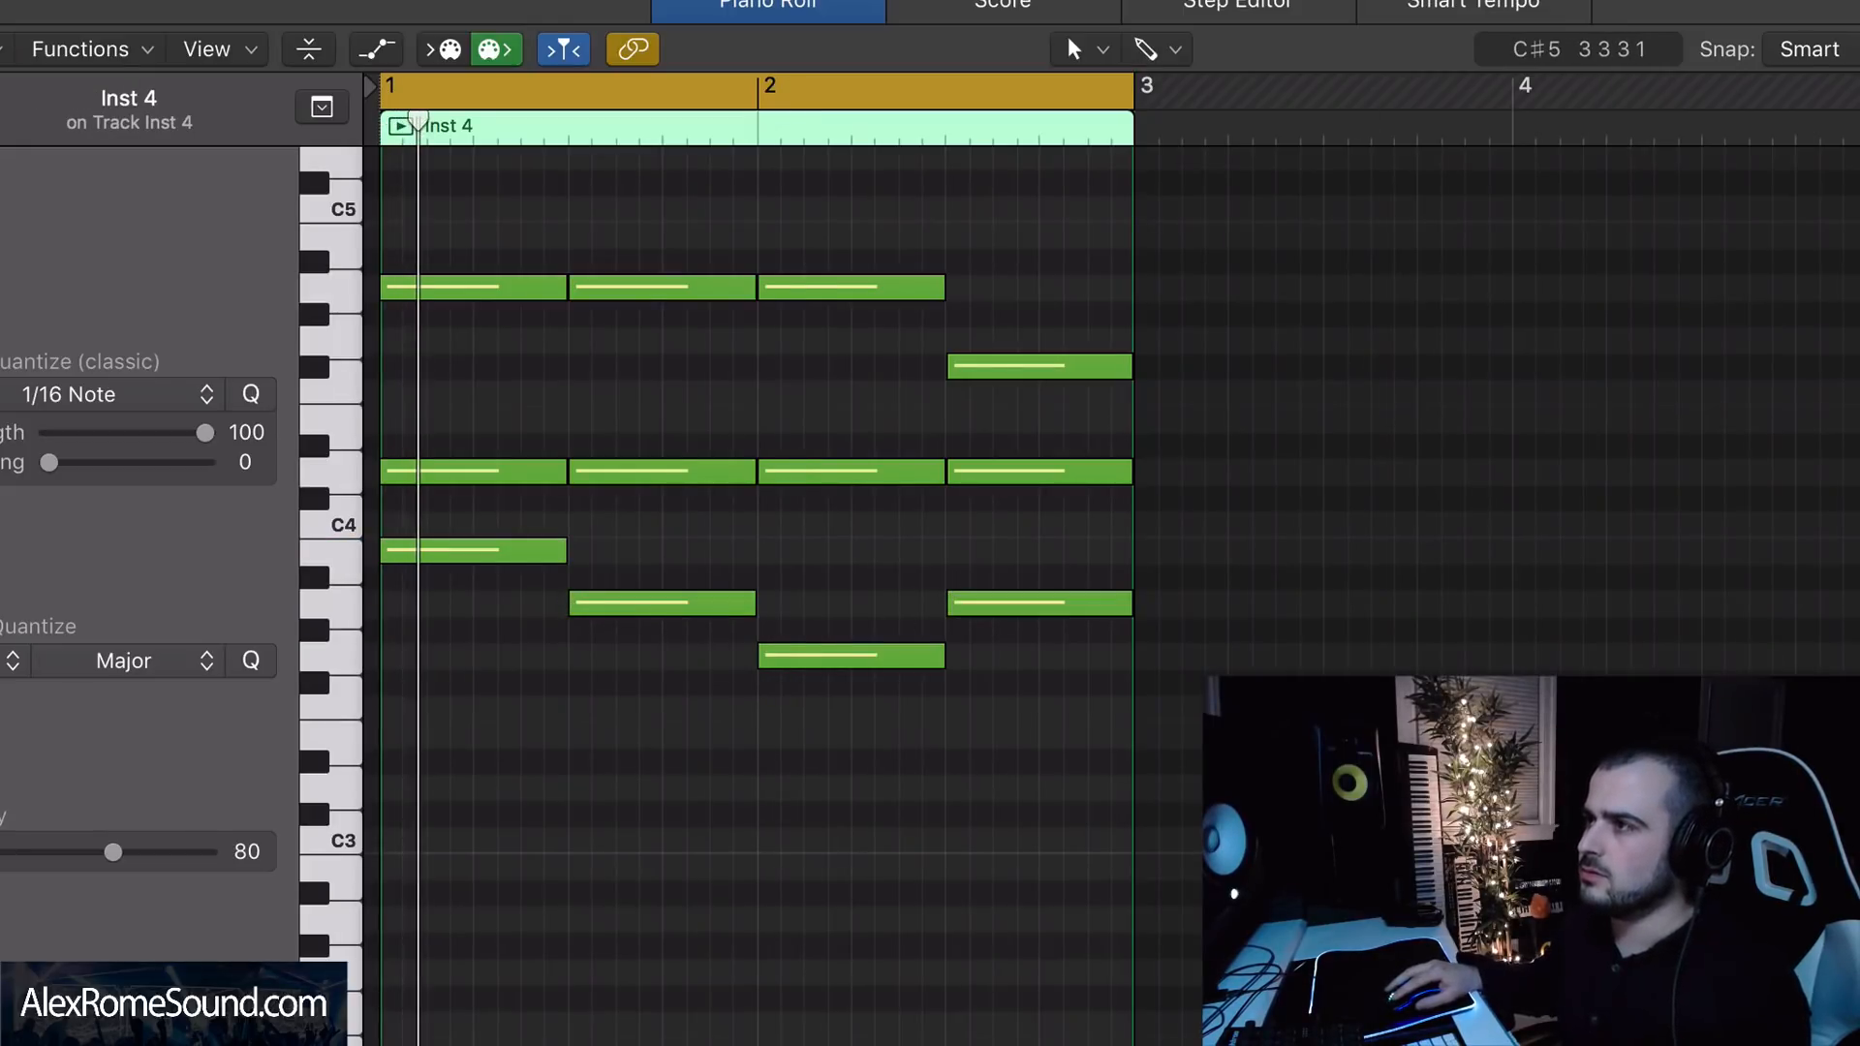
pyautogui.press('space')
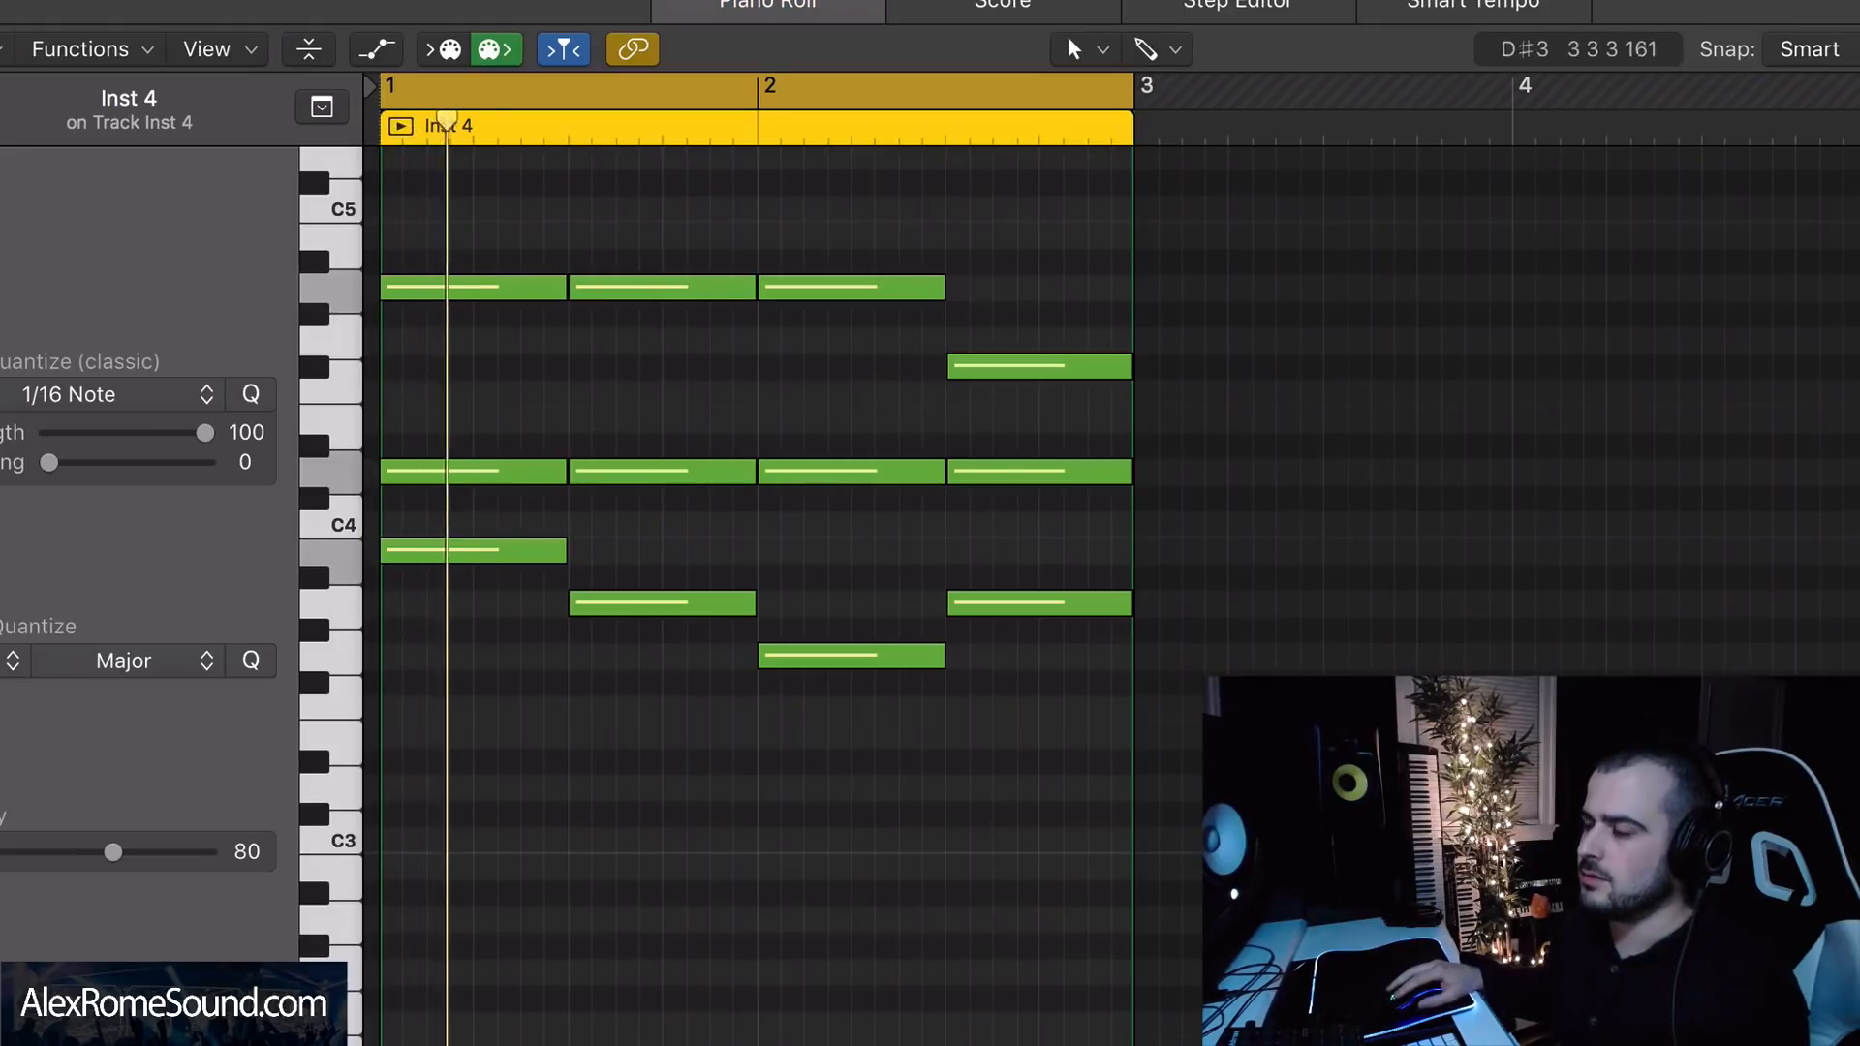
pyautogui.click(1007, 859)
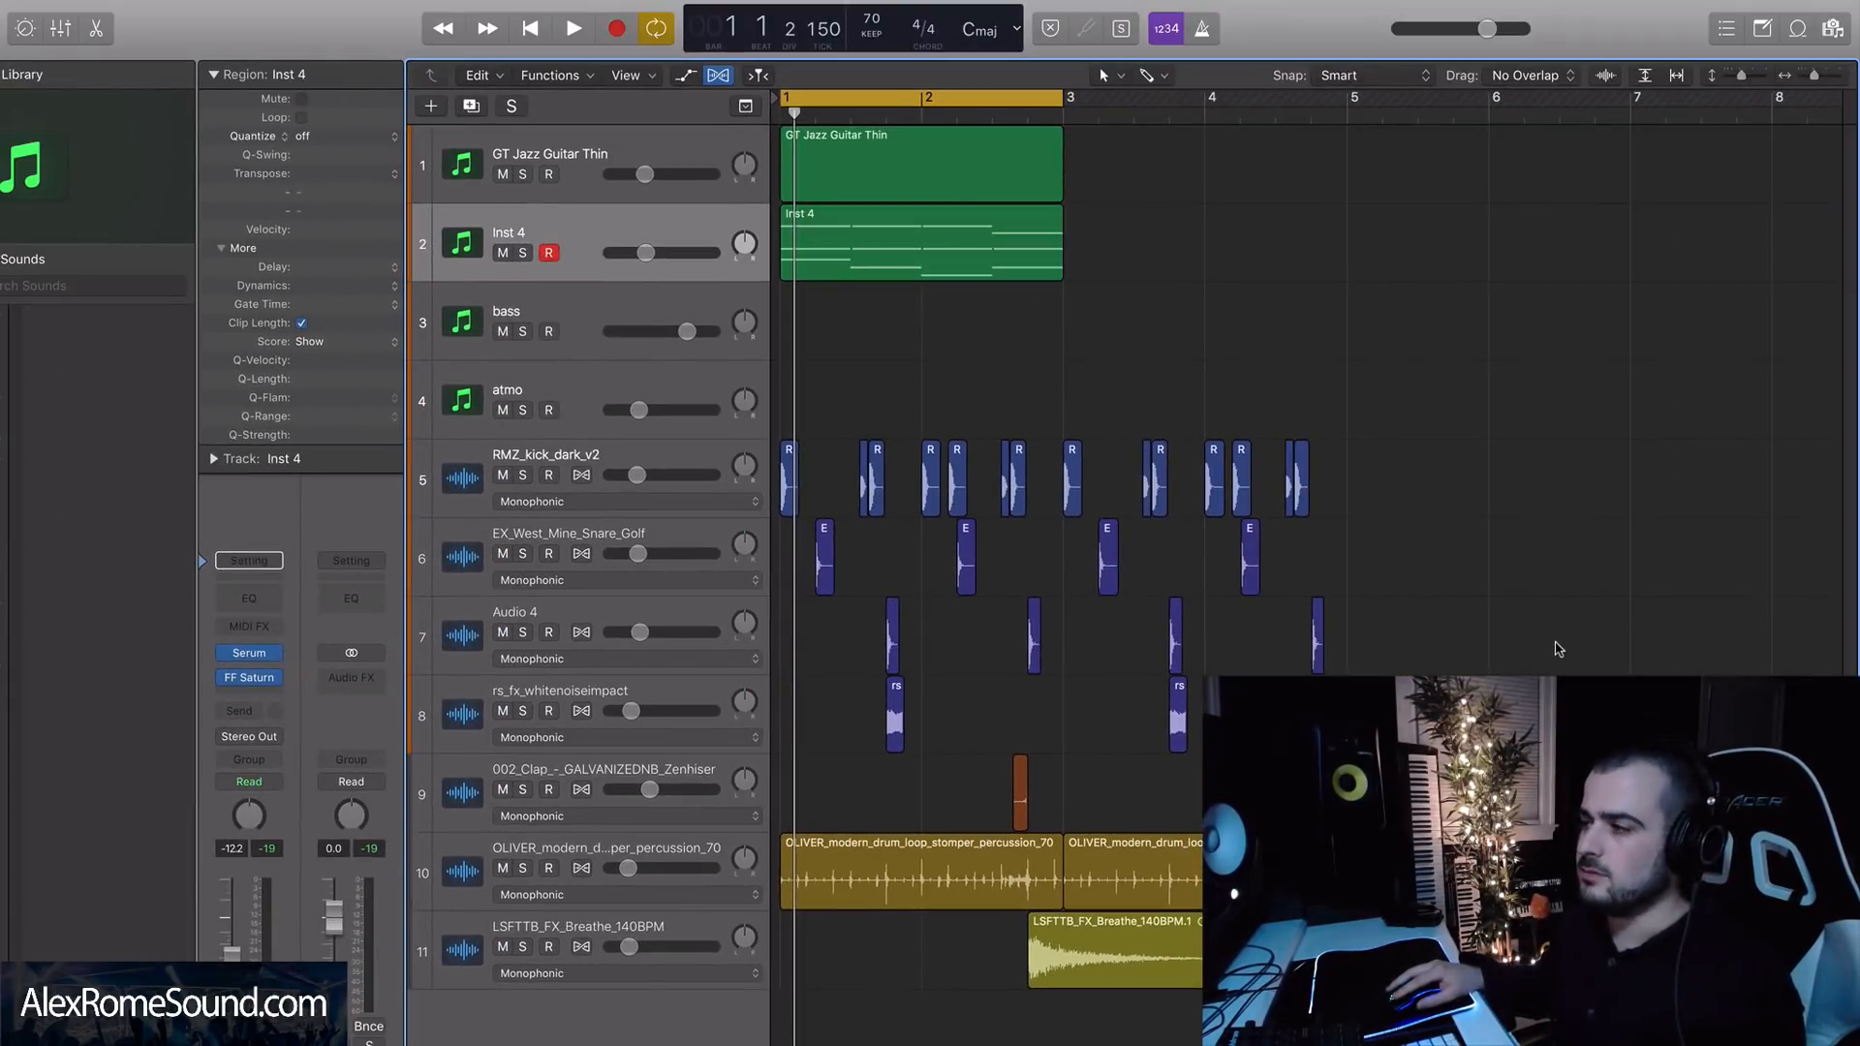
# - Play the full arrangement and lower the Inst 4 track's volume to -12.8 dB
pyautogui.press('space')
pyautogui.moveTo(645, 253); pyautogui.dragTo(643, 254)
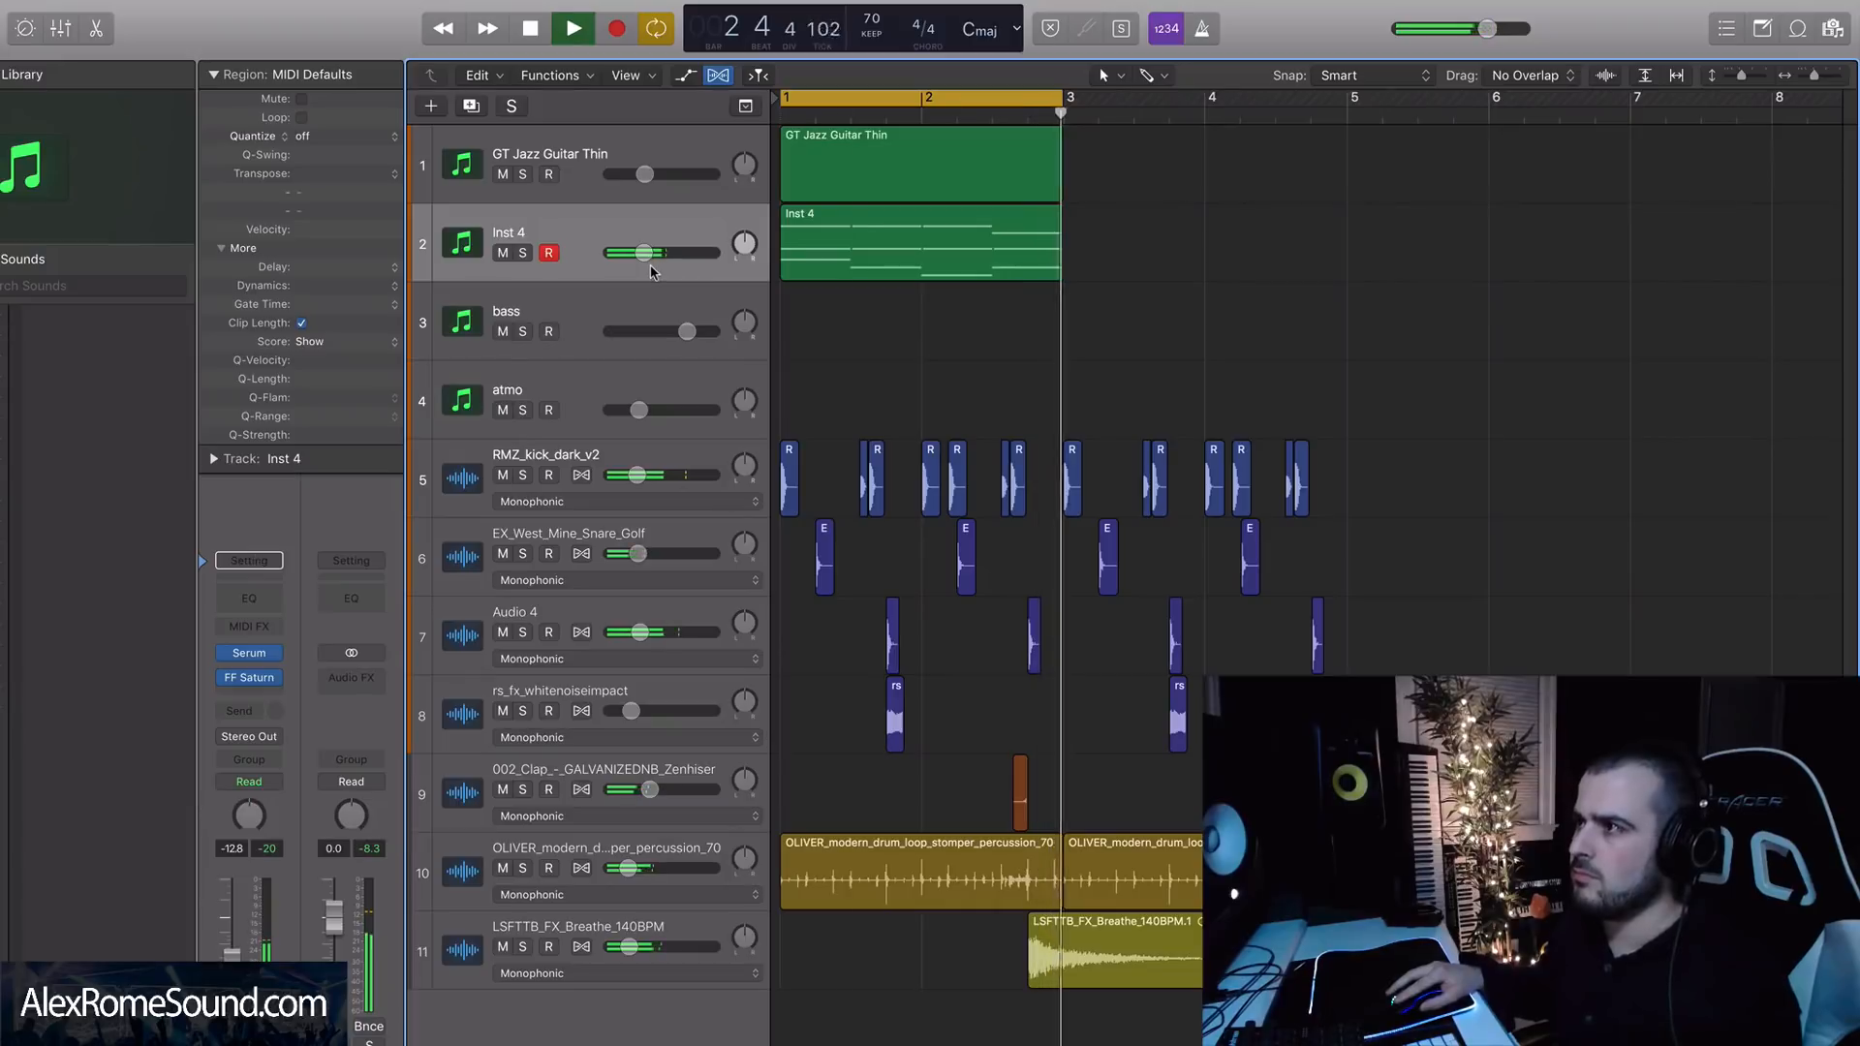
pyautogui.press('space')
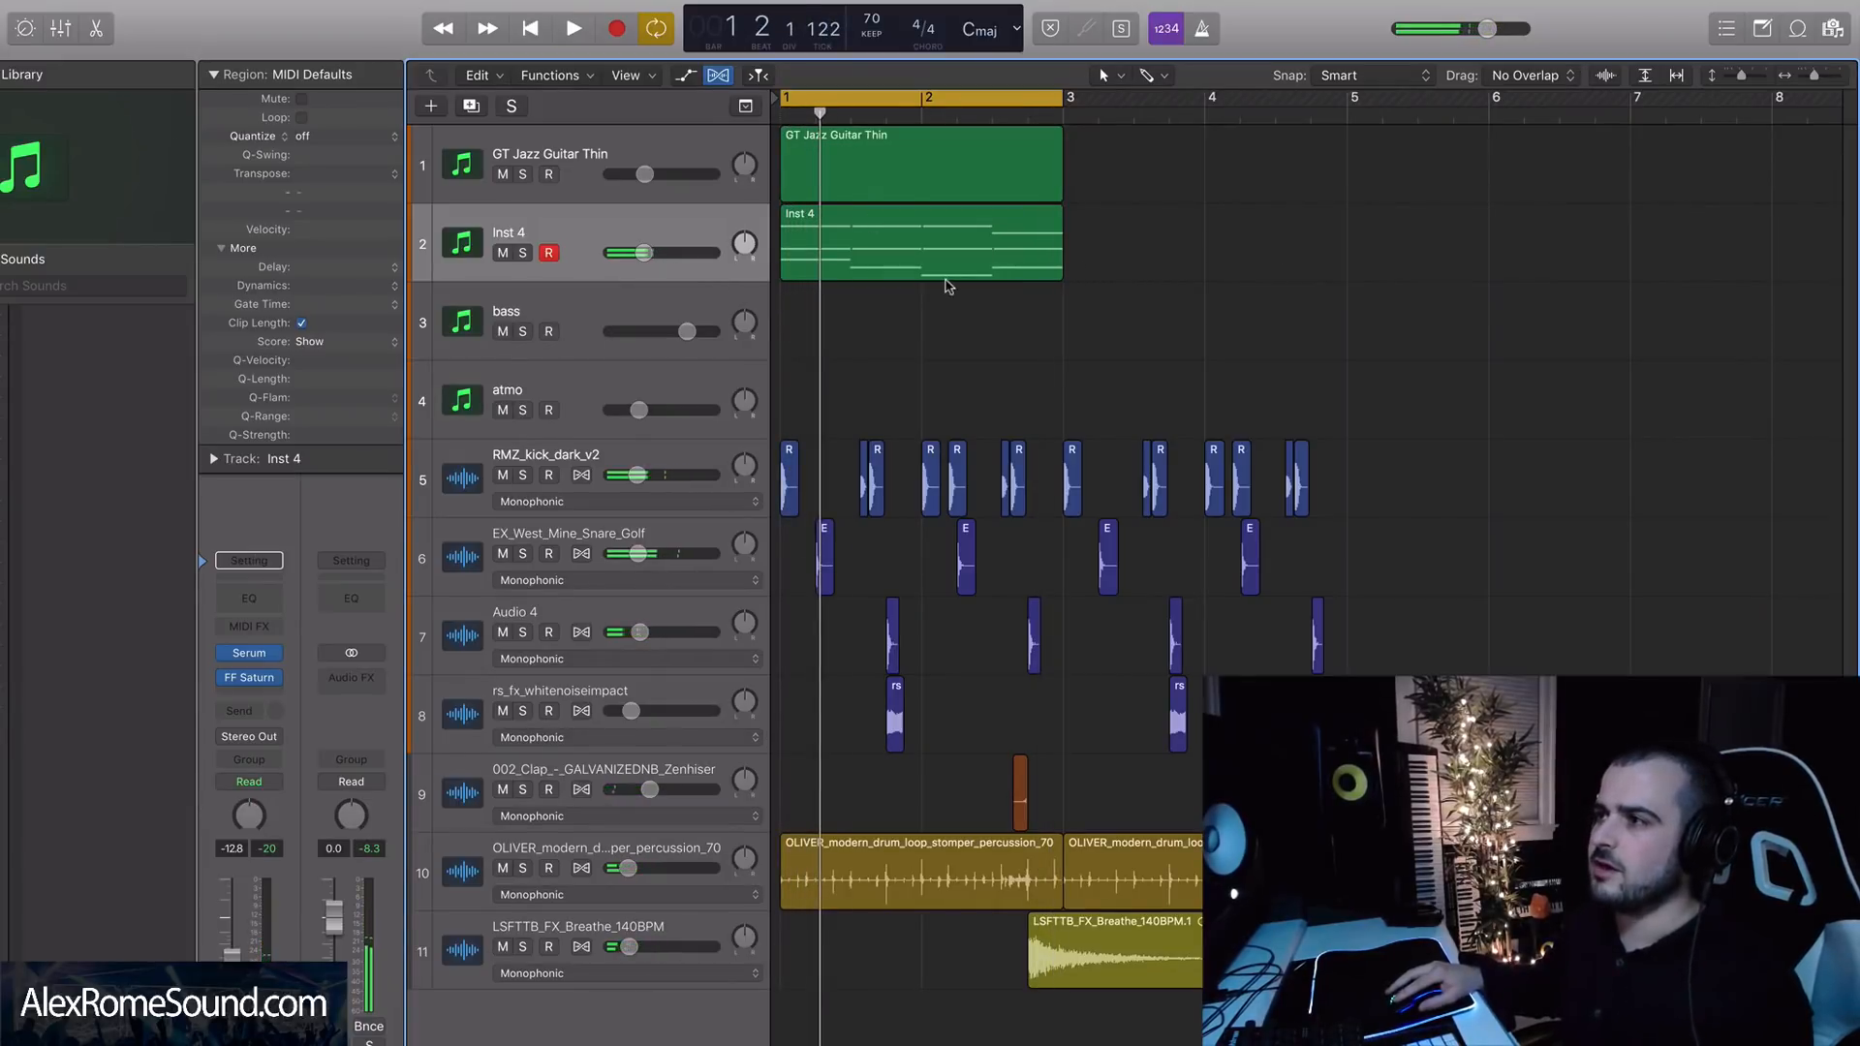
# - Delete the empty region from the GT Jazz Guitar Thin track
pyautogui.click(963, 270)
pyautogui.moveTo(1133, 259); pyautogui.dragTo(958, 262)
pyautogui.click(939, 178)
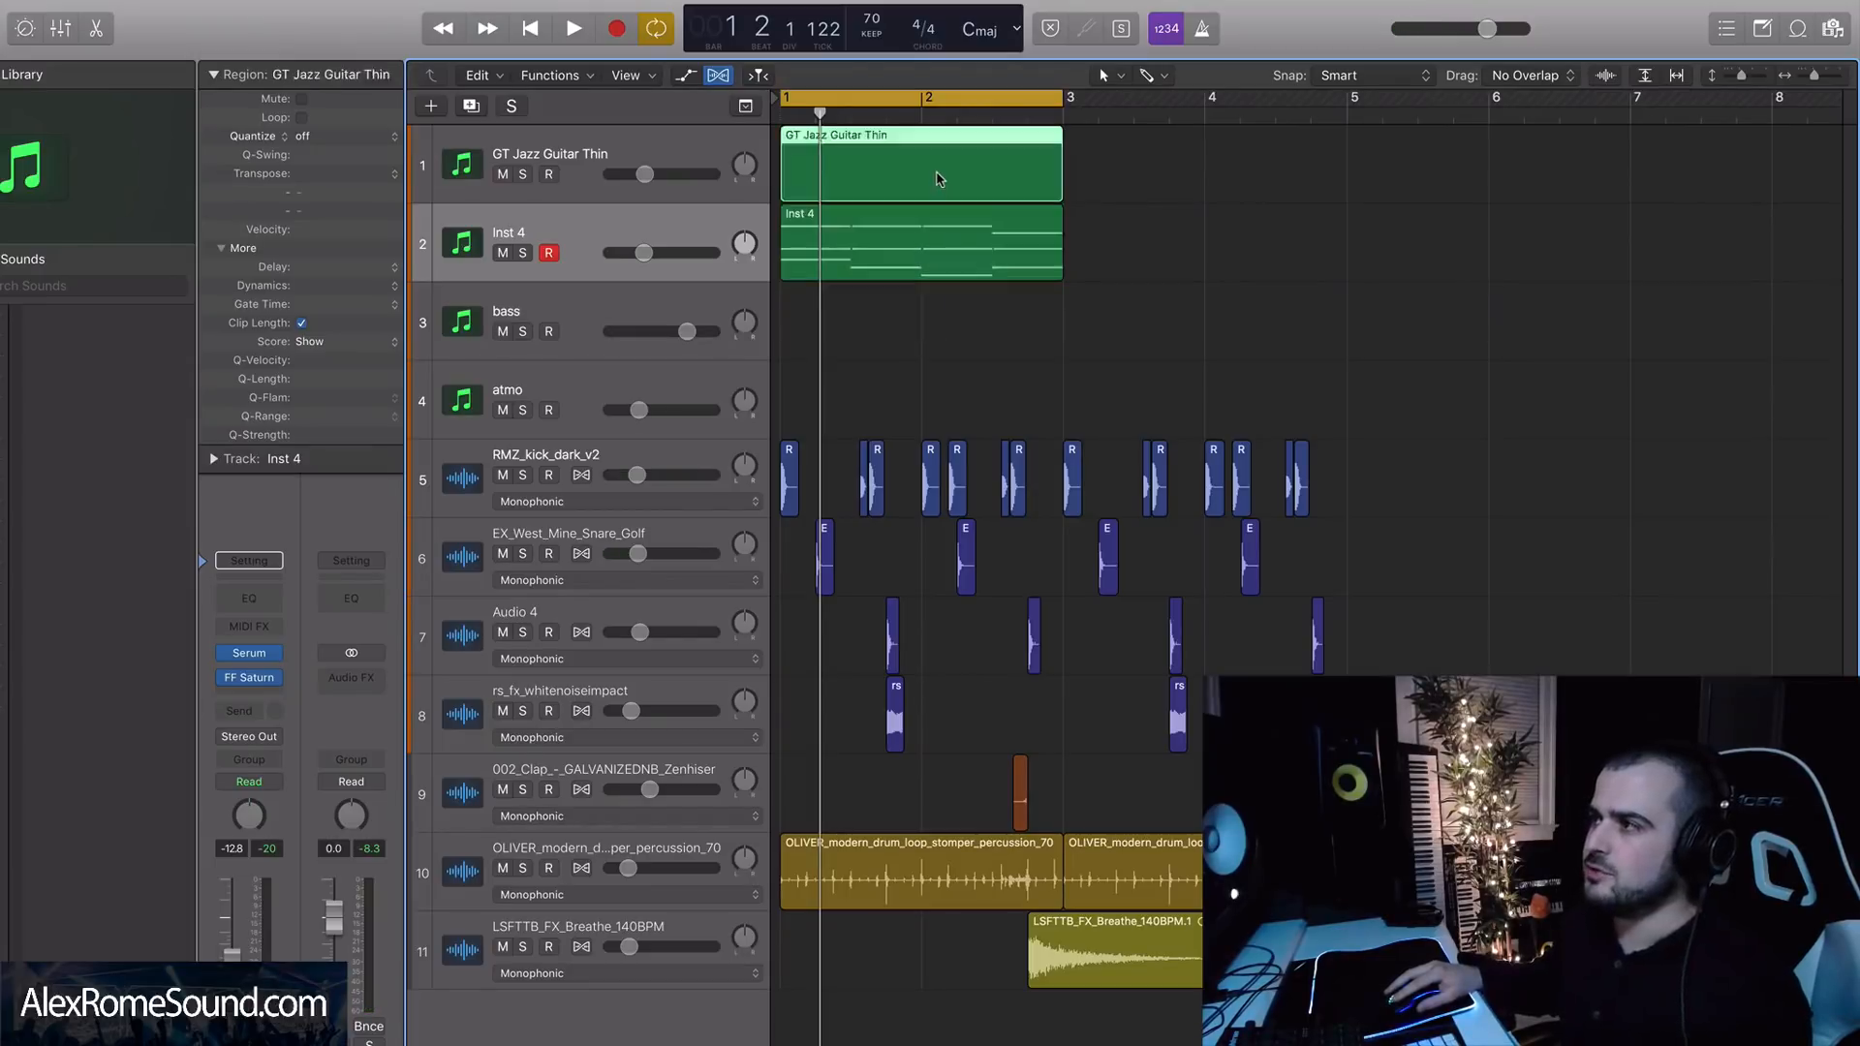
pyautogui.press('Delete')
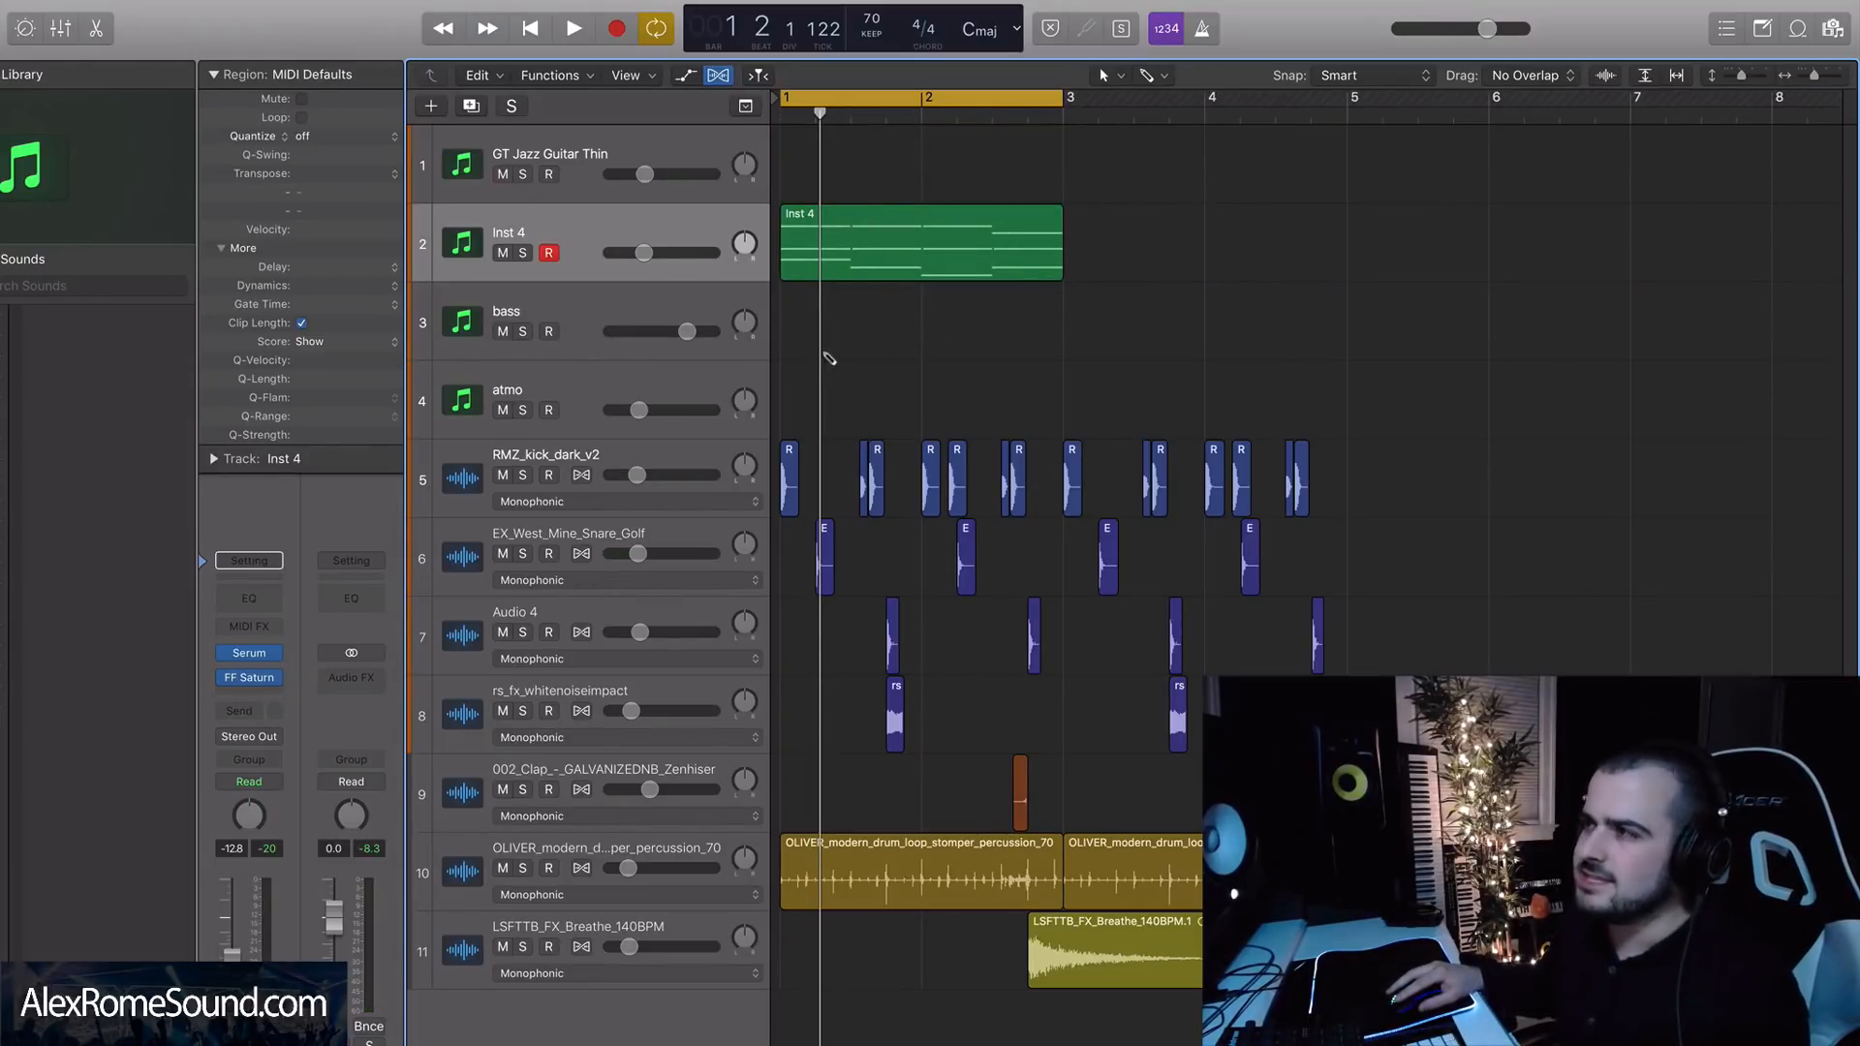
# - Create a MIDI region at bar 1 on the atmo track and extend it to two bars long
pyautogui.doubleClick(818, 397)
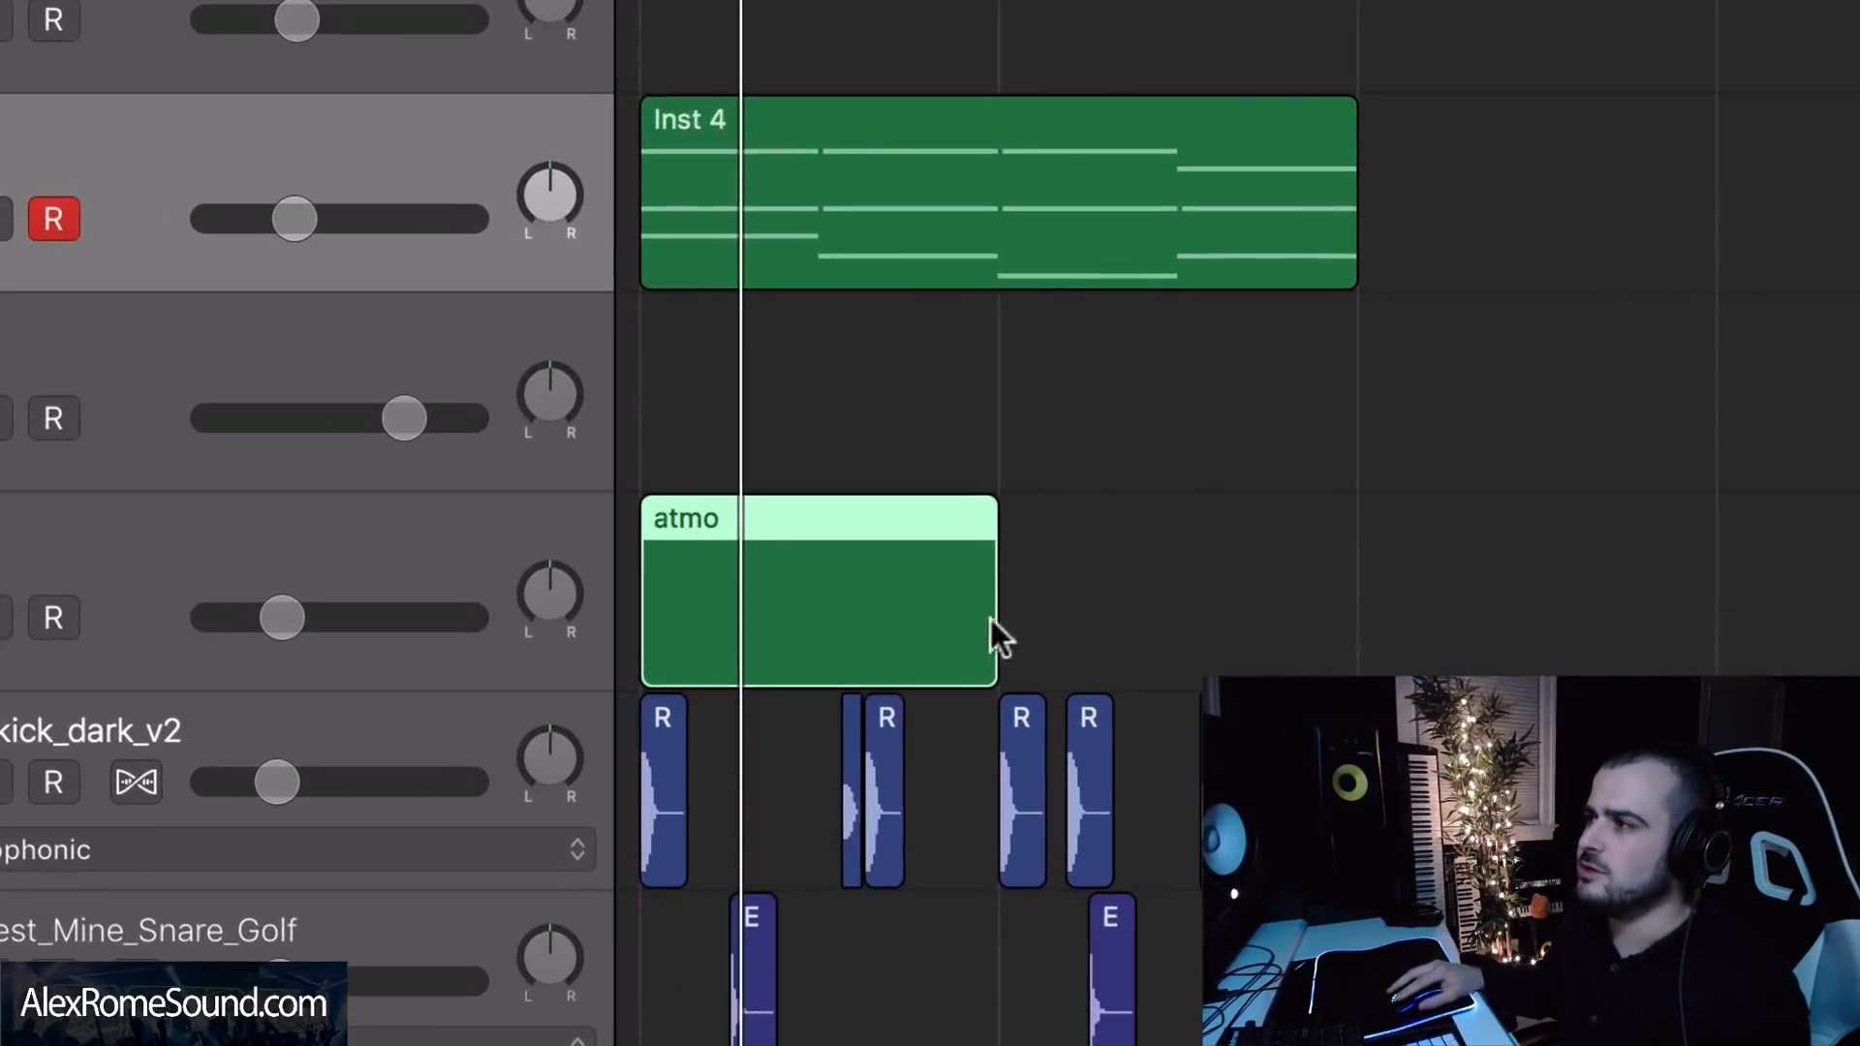
pyautogui.moveTo(920, 414); pyautogui.dragTo(1065, 422)
pyautogui.moveTo(1361, 649); pyautogui.dragTo(1357, 640)
# - Open the atmo region for note editing and add two-beat notes D3 and F#3 on beat 3 of bar 1
pyautogui.click(1131, 198)
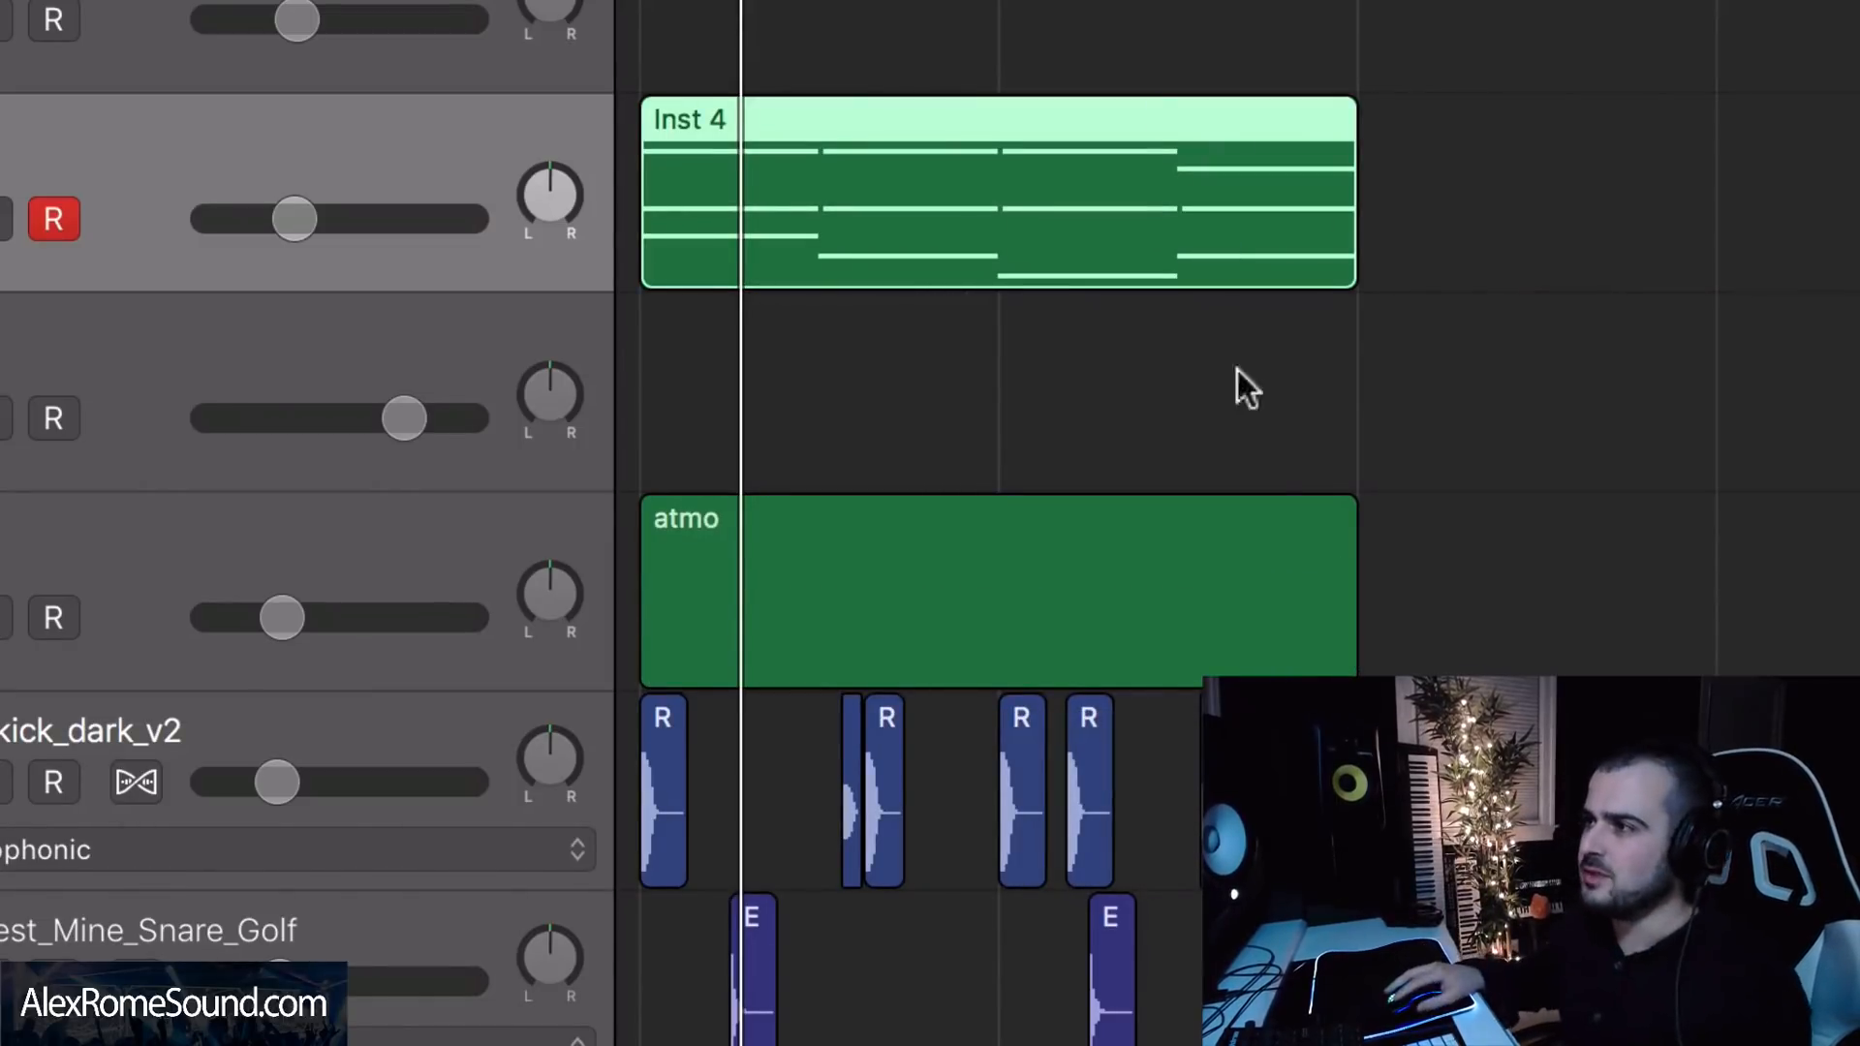
pyautogui.doubleClick(1102, 613)
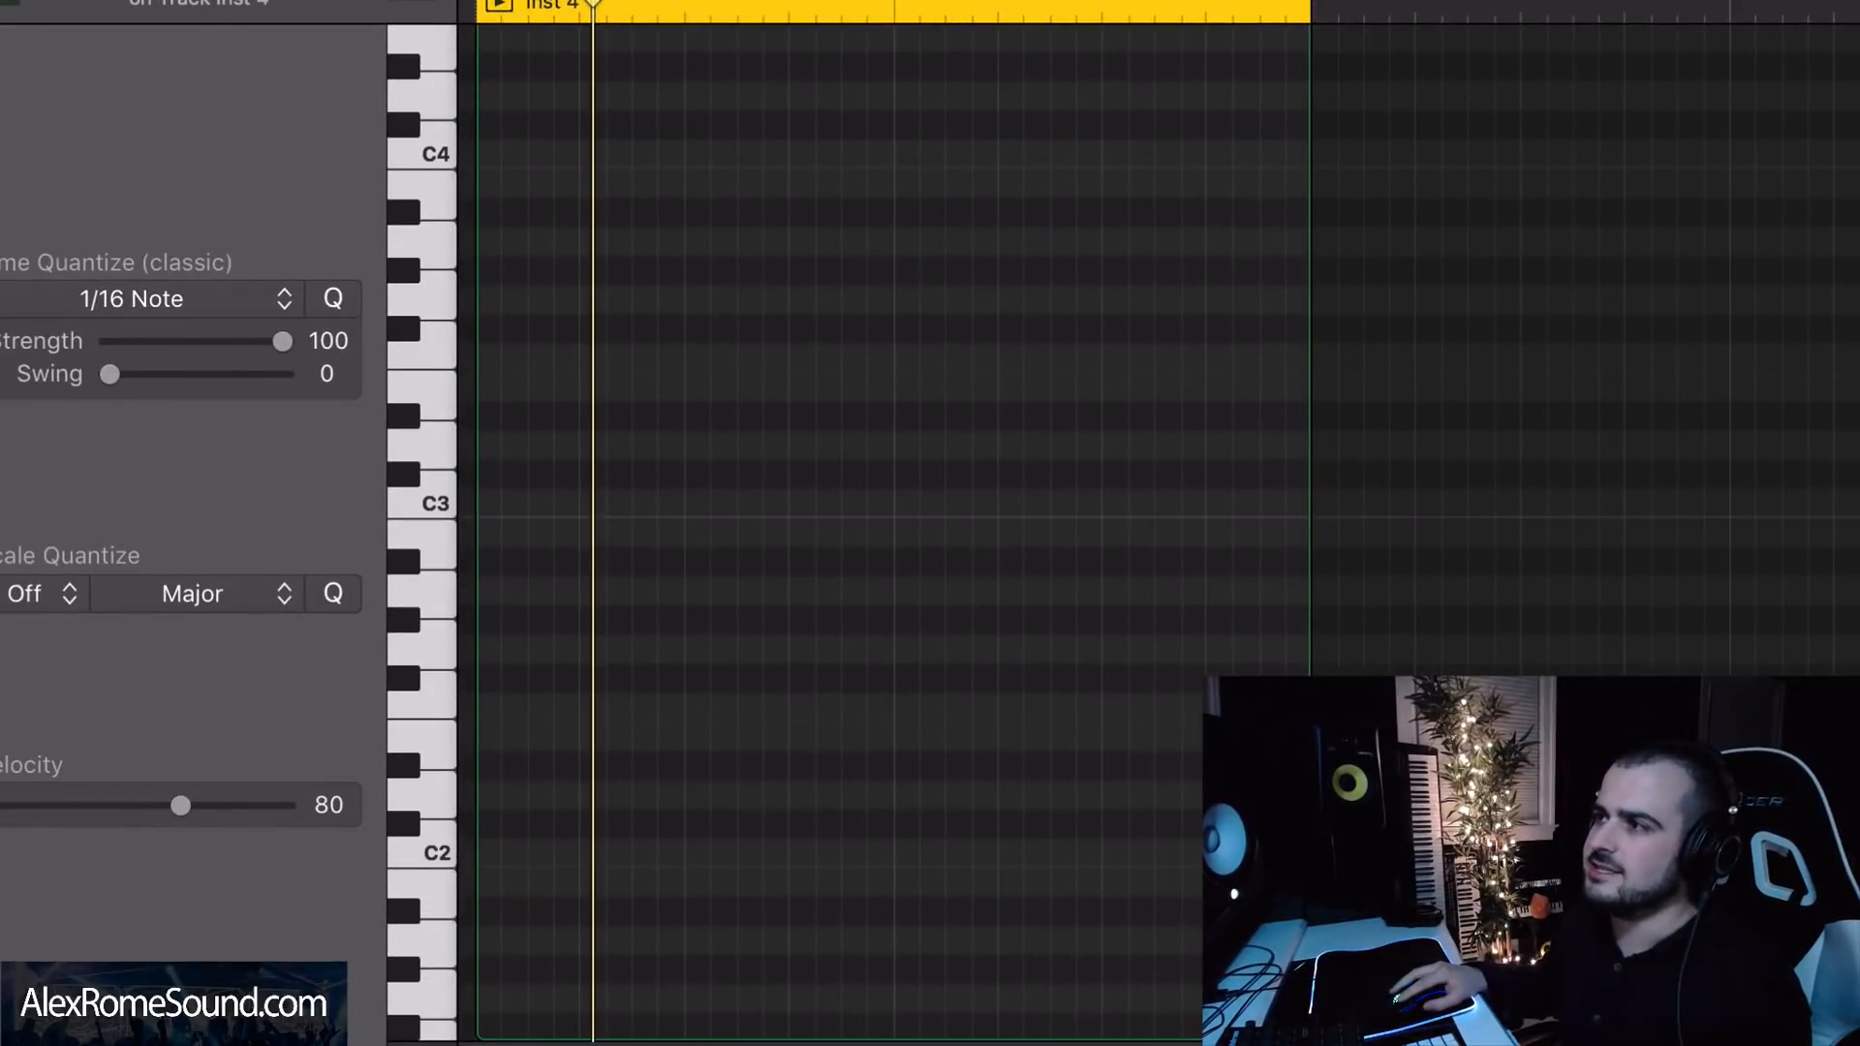
pyautogui.click(707, 444)
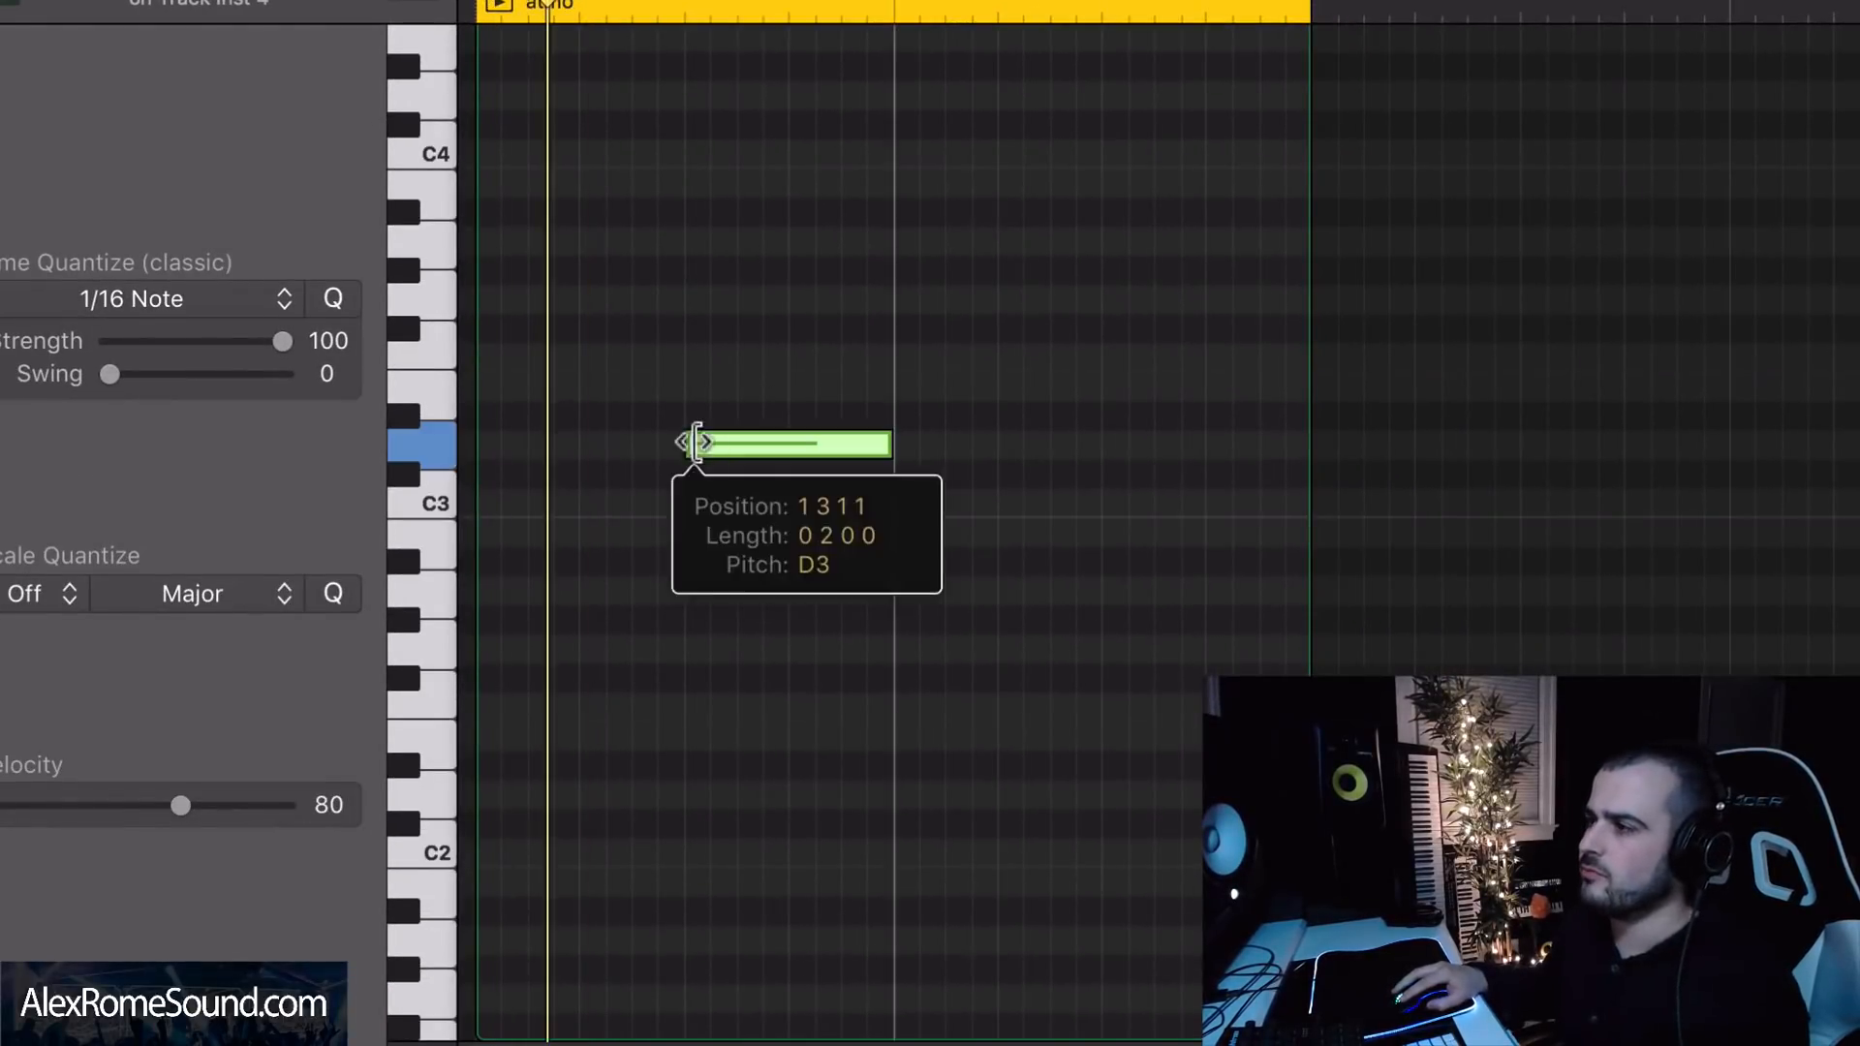
pyautogui.click(696, 298)
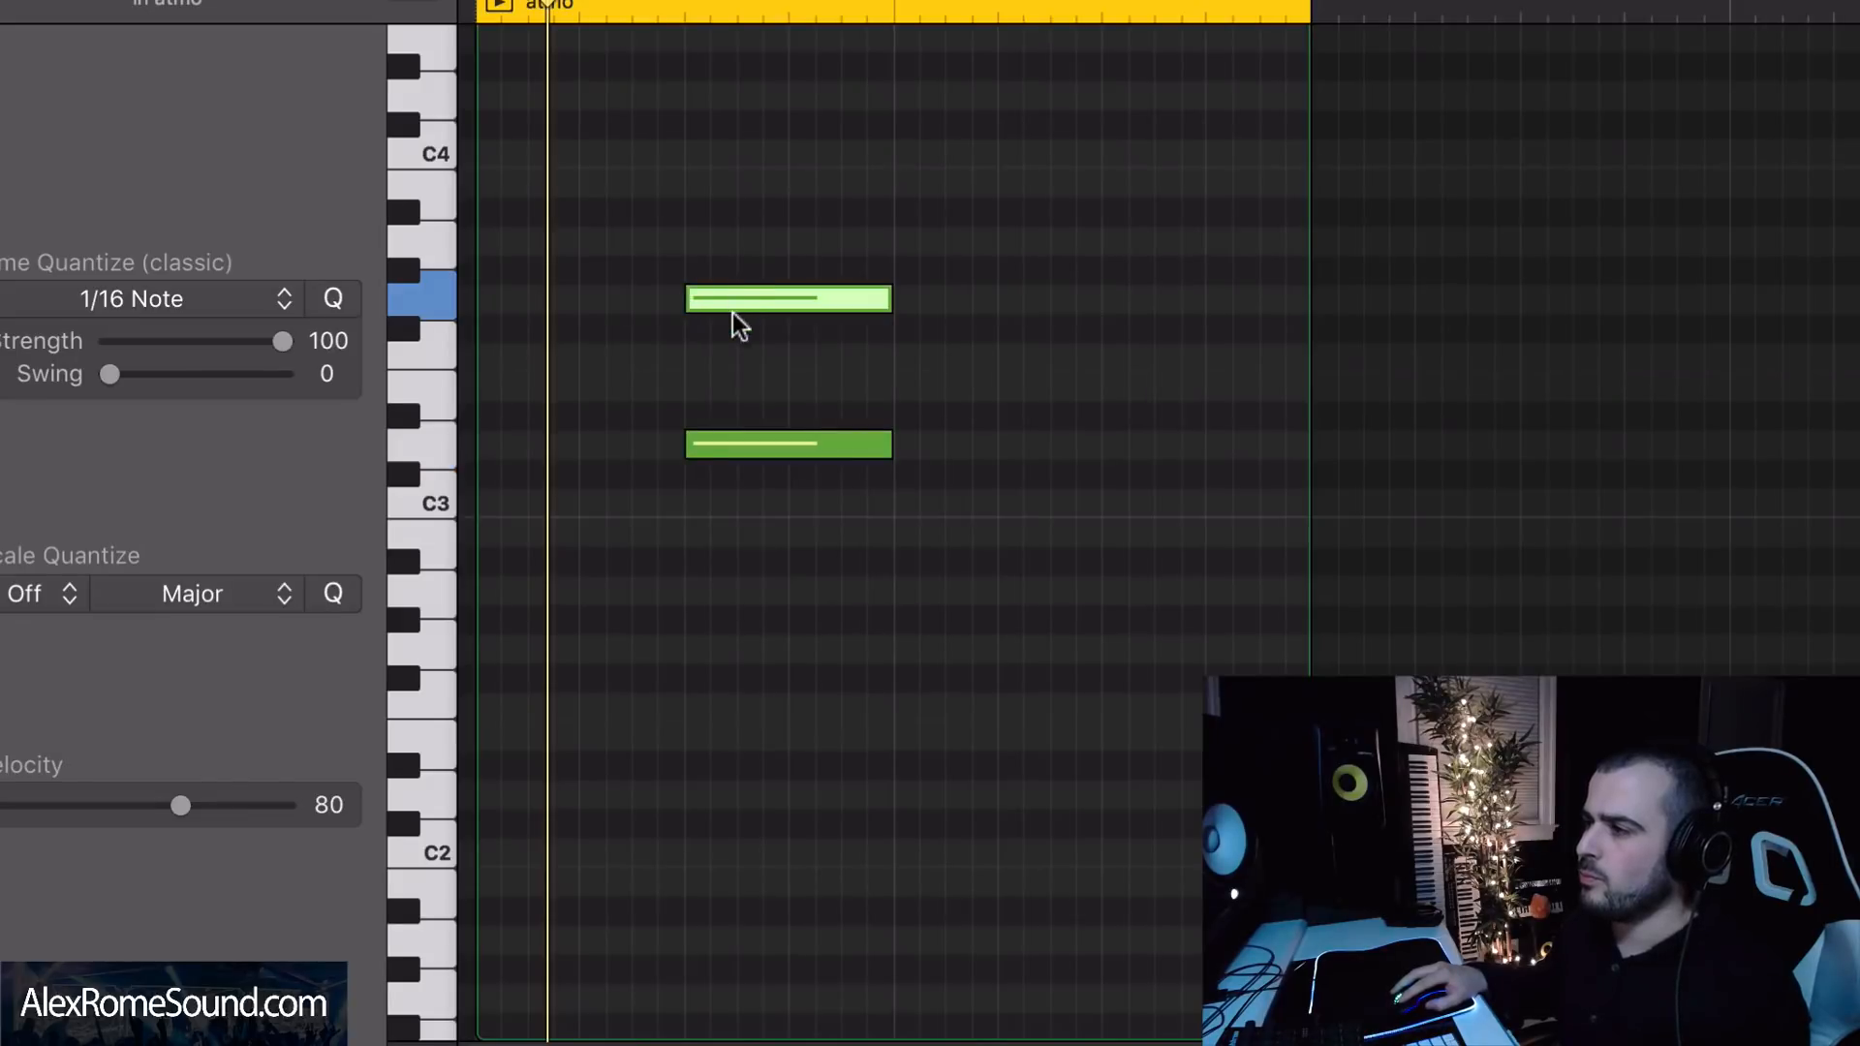
pyautogui.moveTo(732, 308); pyautogui.dragTo(733, 337)
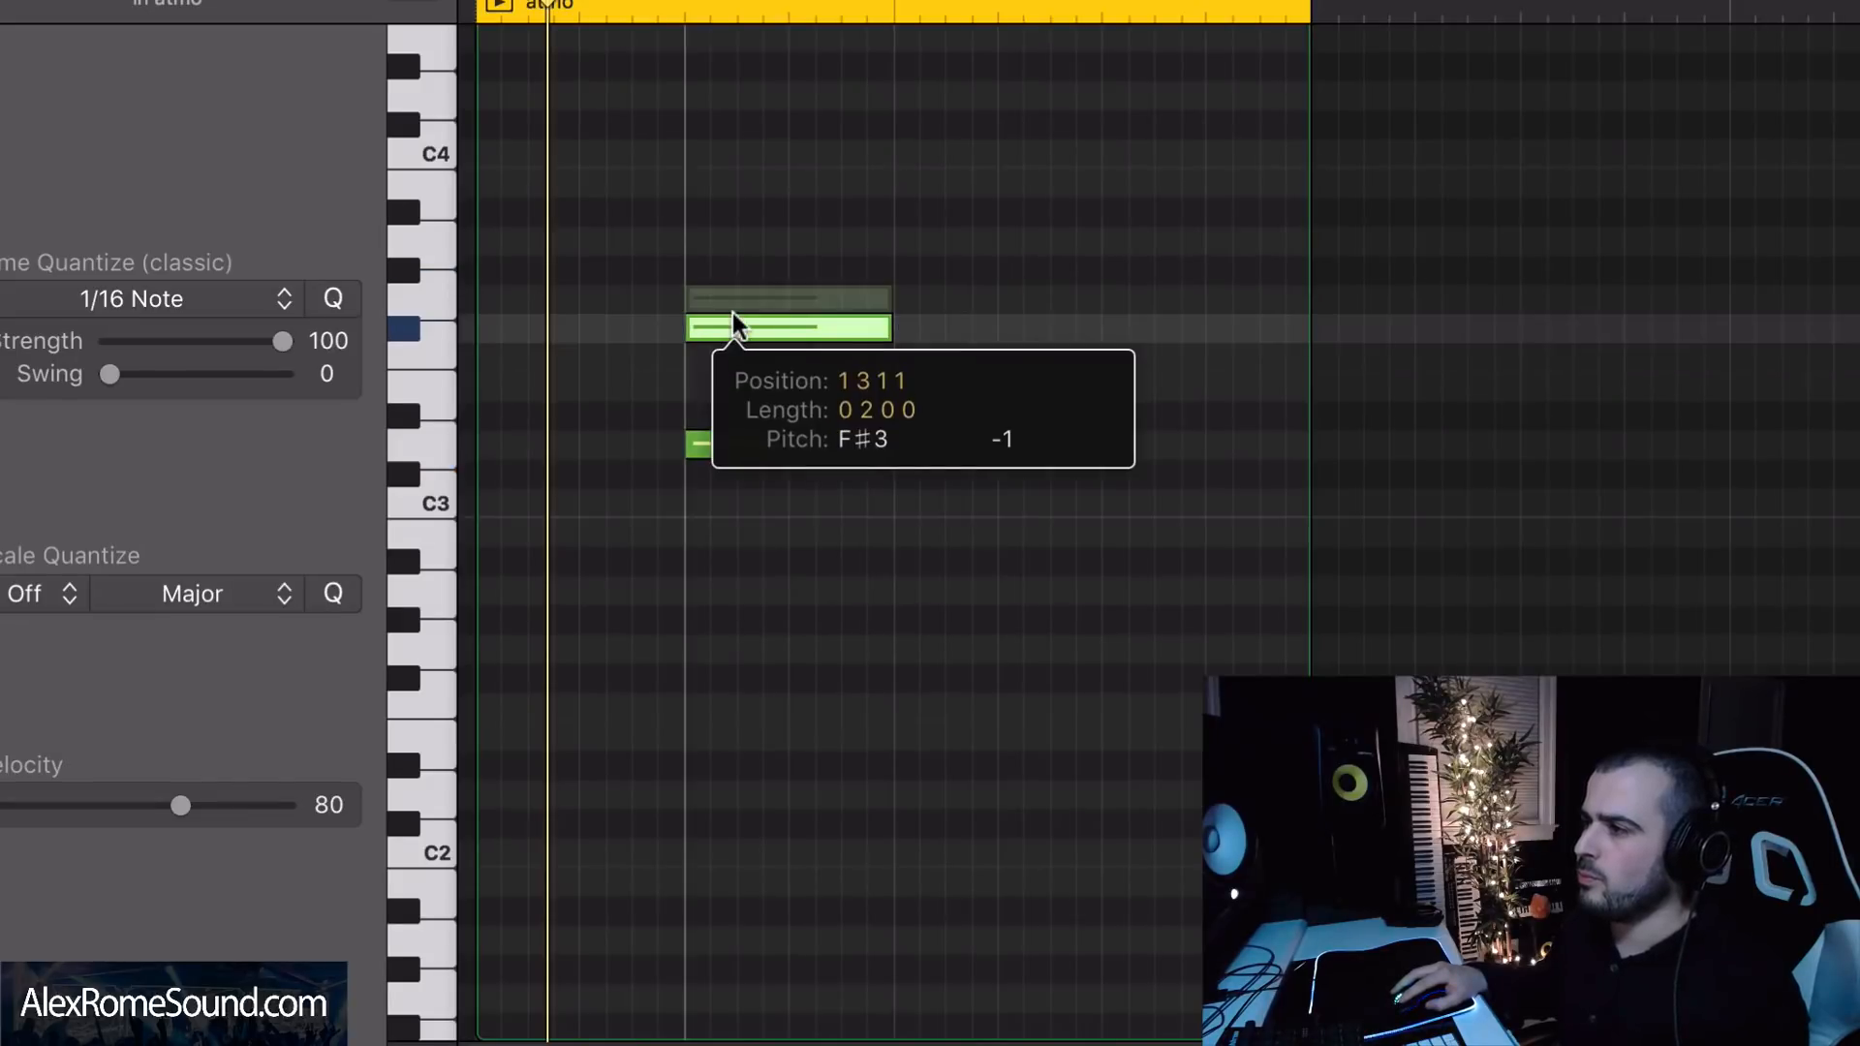
# - Add a lower note in the second half of bar 2 in the atmo region and listen to it
pyautogui.click(1084, 504)
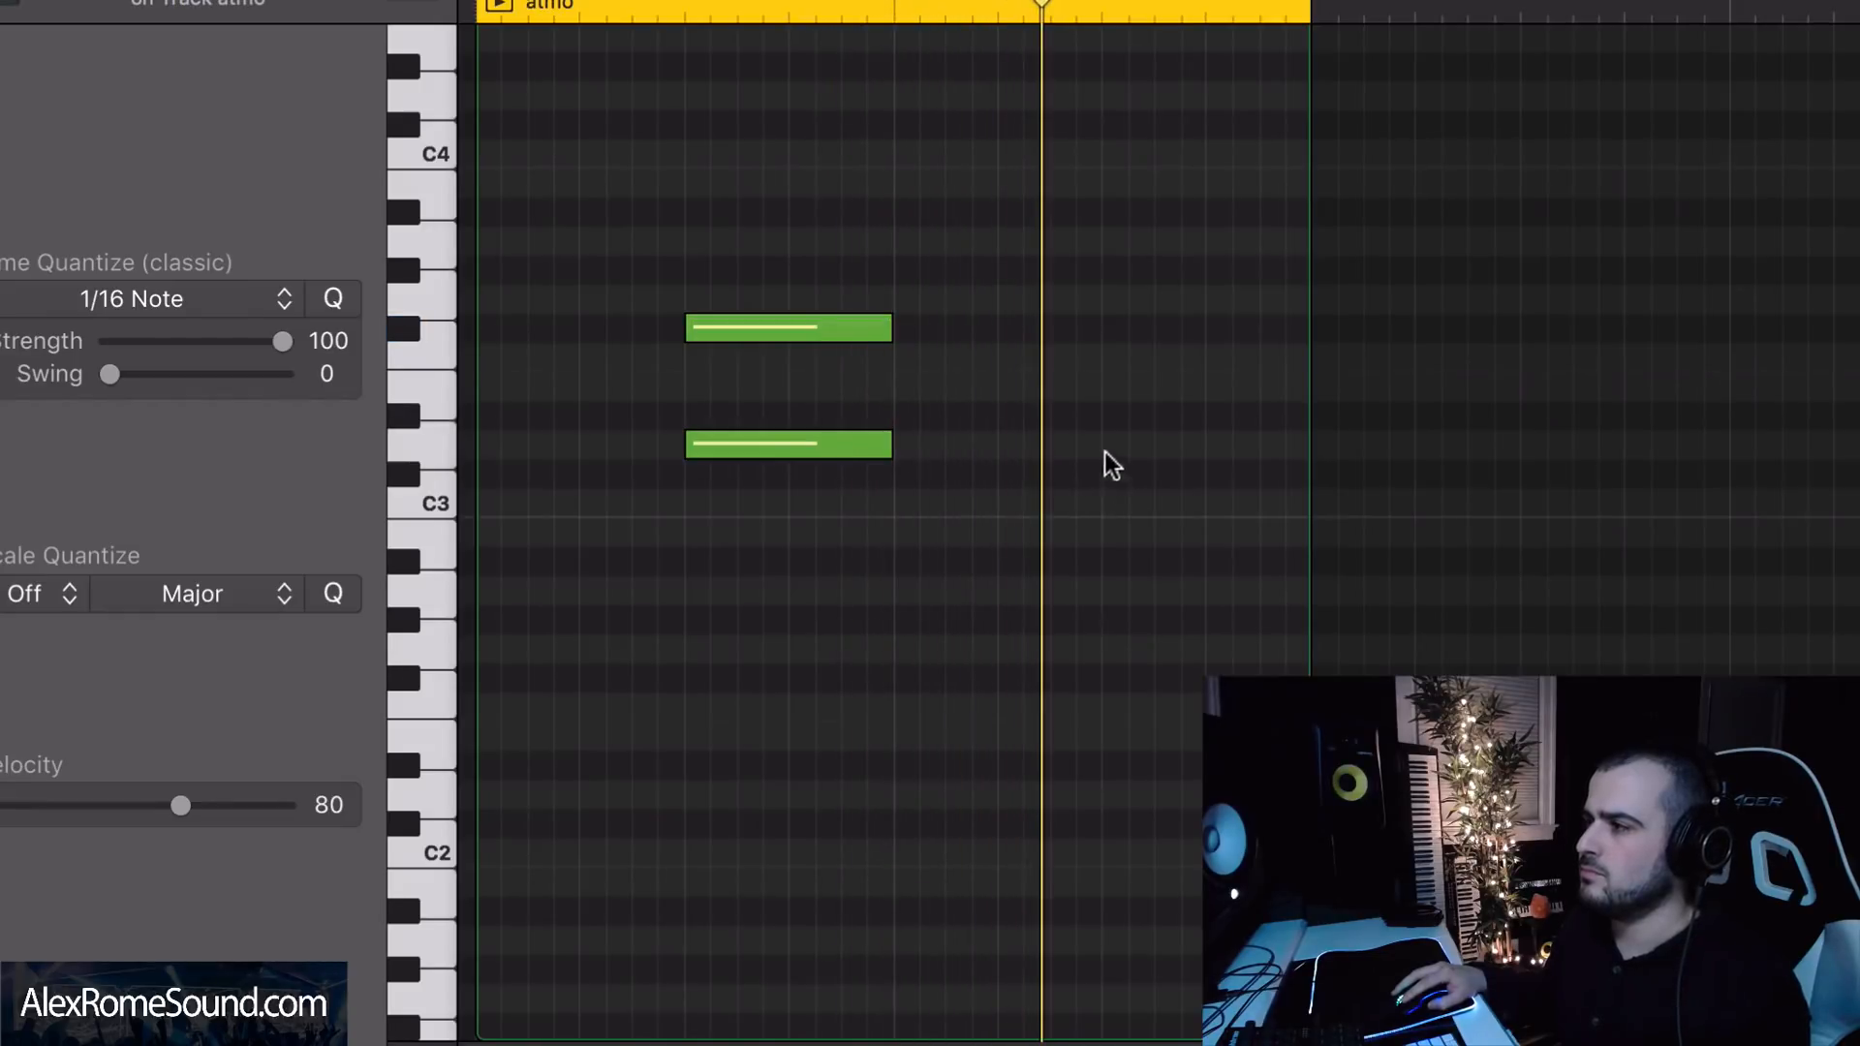
pyautogui.click(1106, 454)
pyautogui.click(1135, 591)
pyautogui.moveTo(1167, 596); pyautogui.dragTo(1177, 683)
pyautogui.press('space')
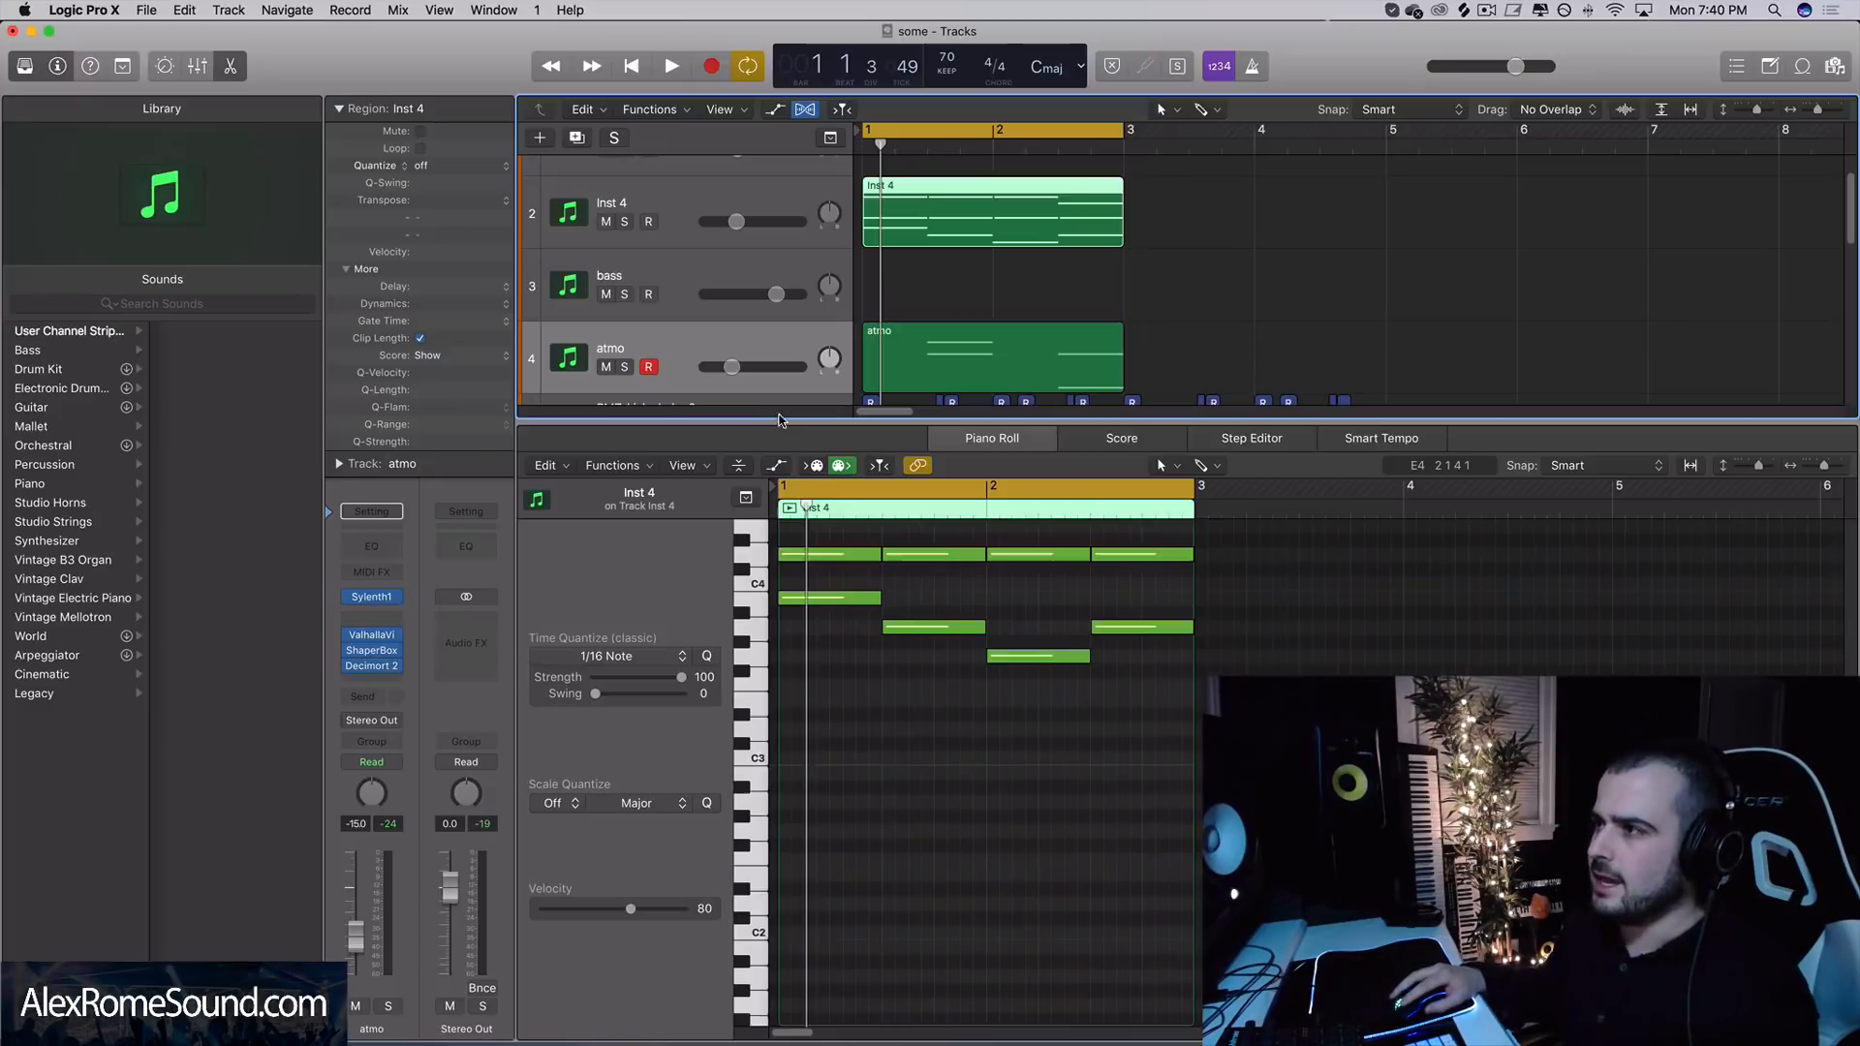
# - Close the note editor and the Serum window, and move the Inst 4 region onto the GT Jazz Guitar Thin track
pyautogui.press('e')
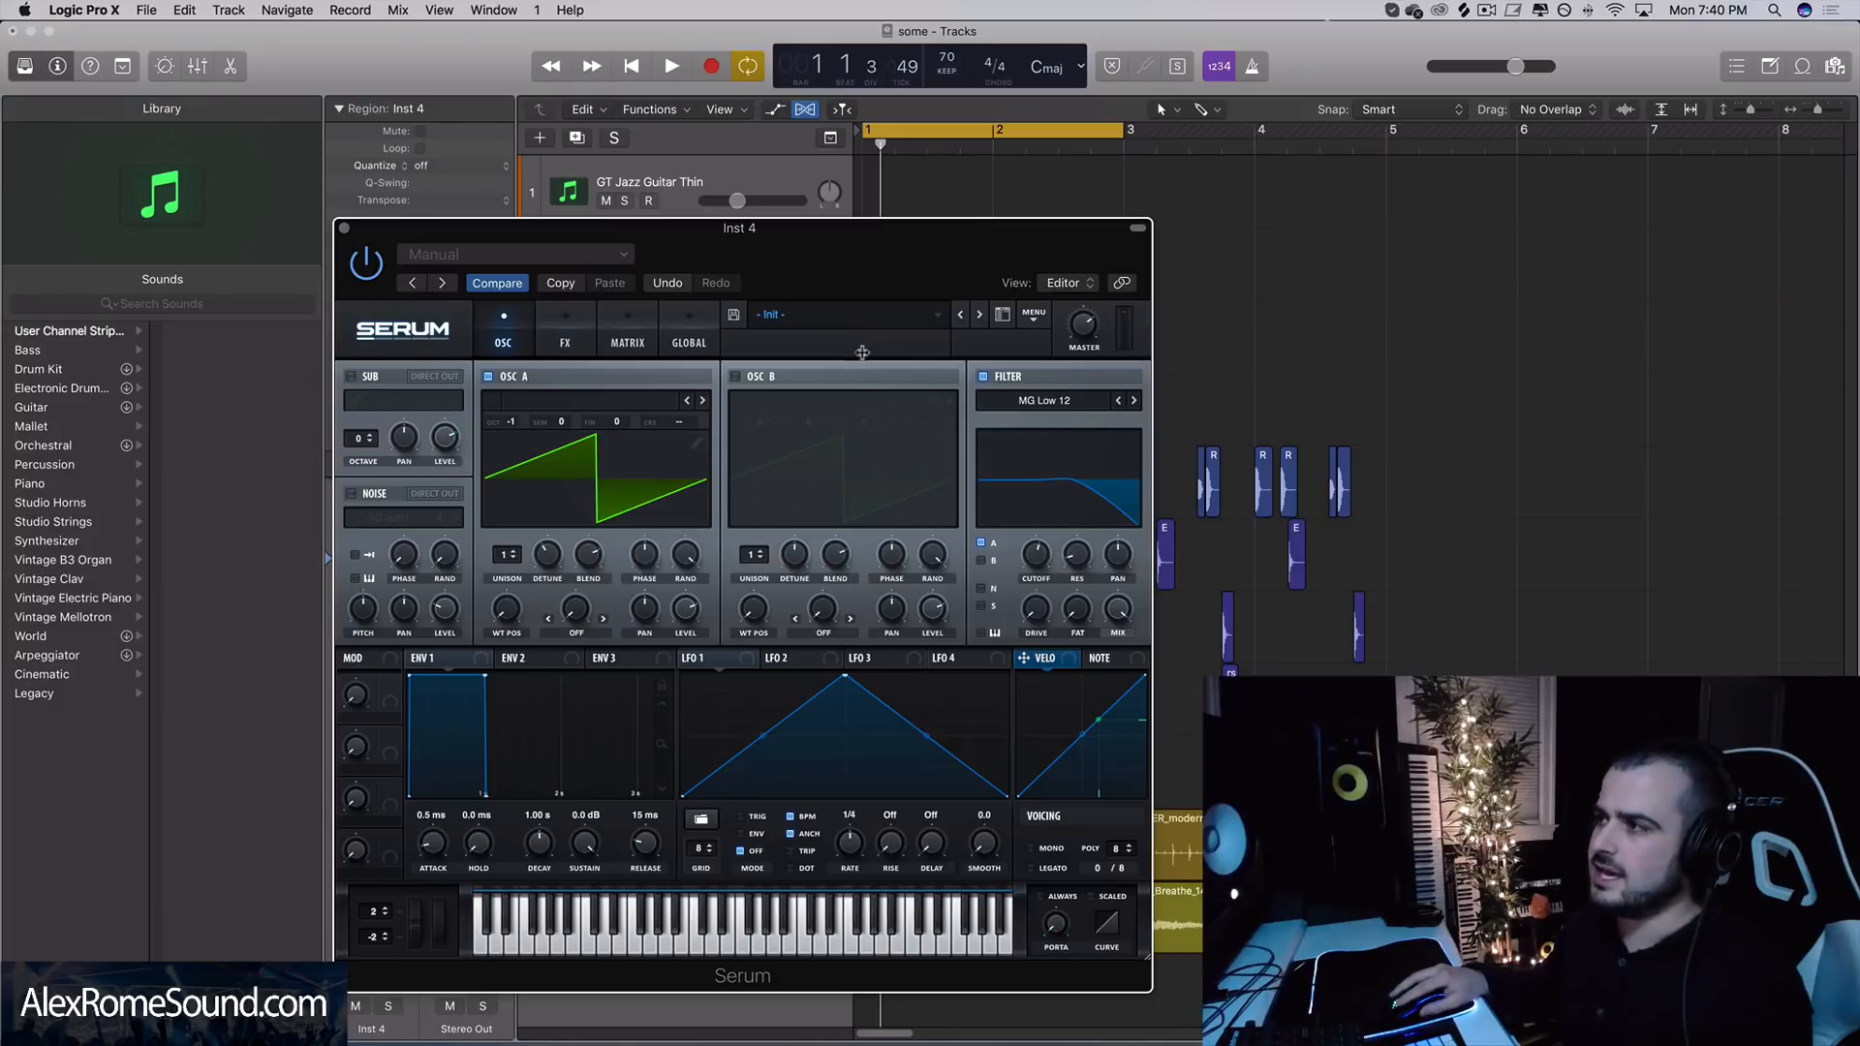
pyautogui.click(342, 227)
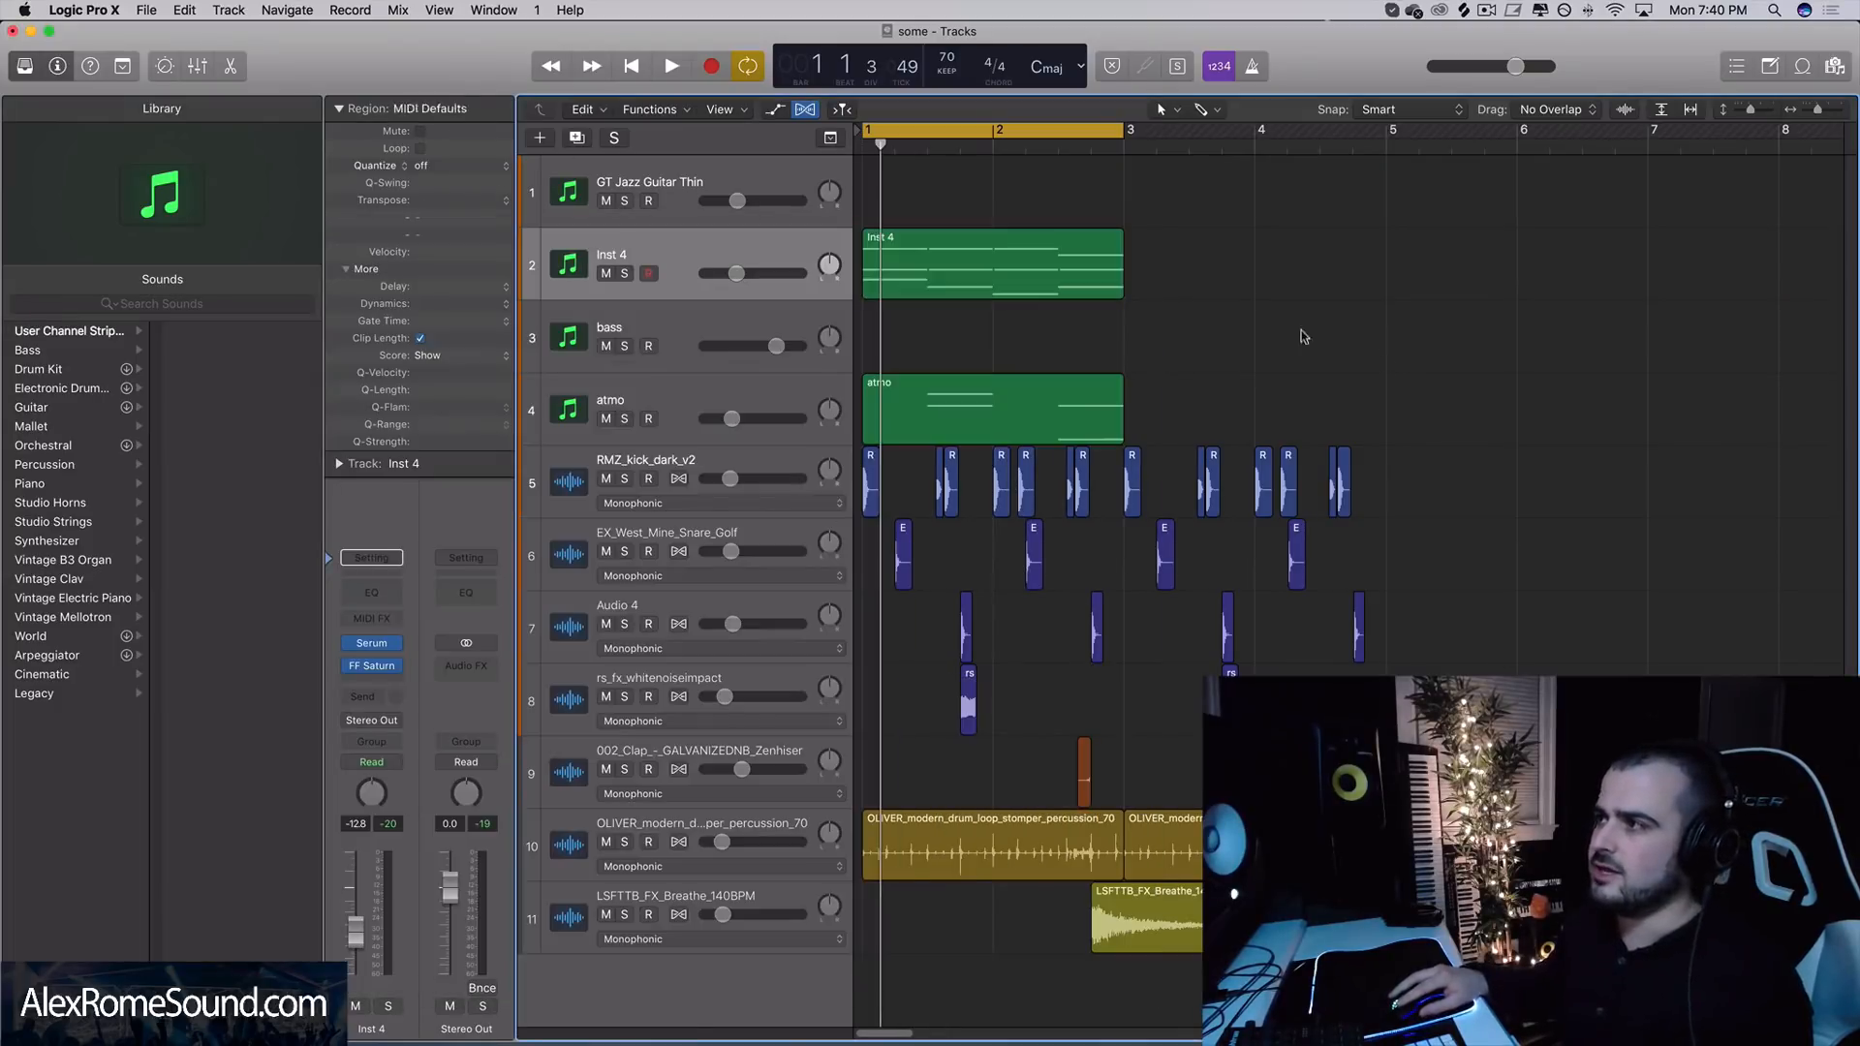
pyautogui.click(1071, 267)
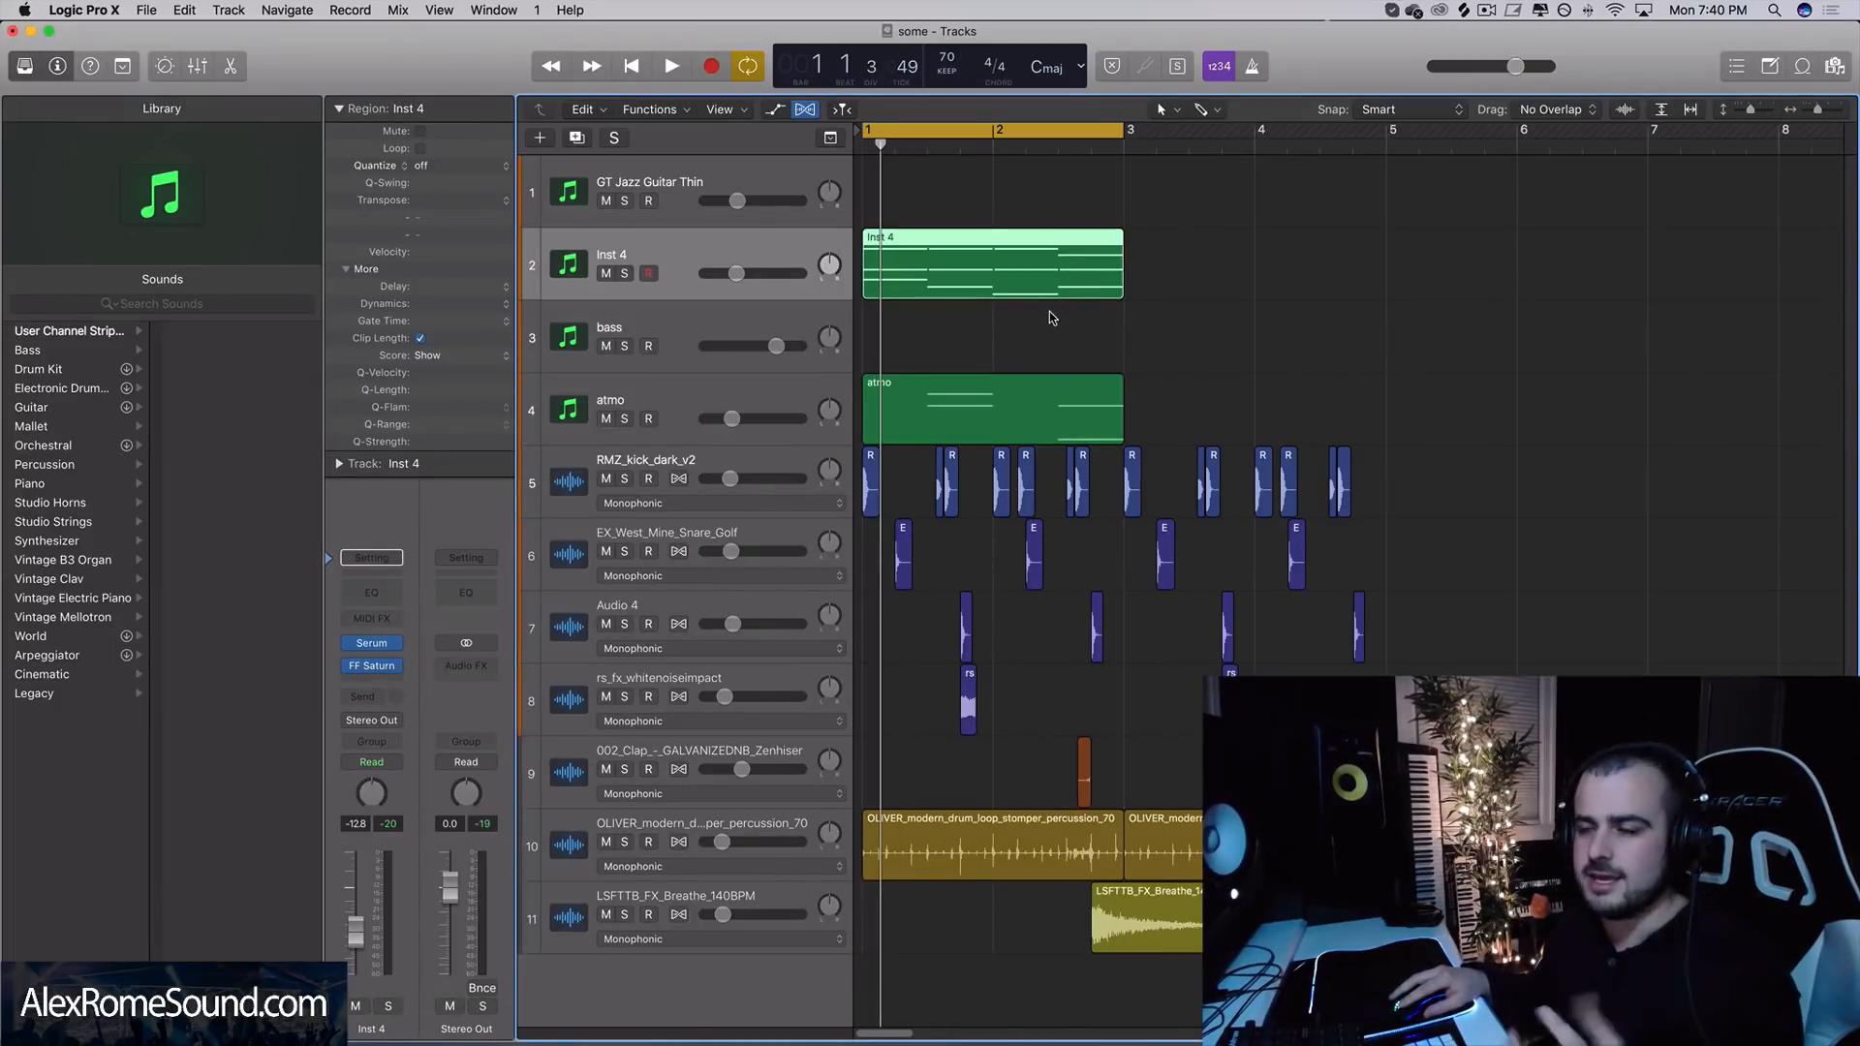
pyautogui.click(1000, 328)
pyautogui.moveTo(973, 268); pyautogui.dragTo(963, 195)
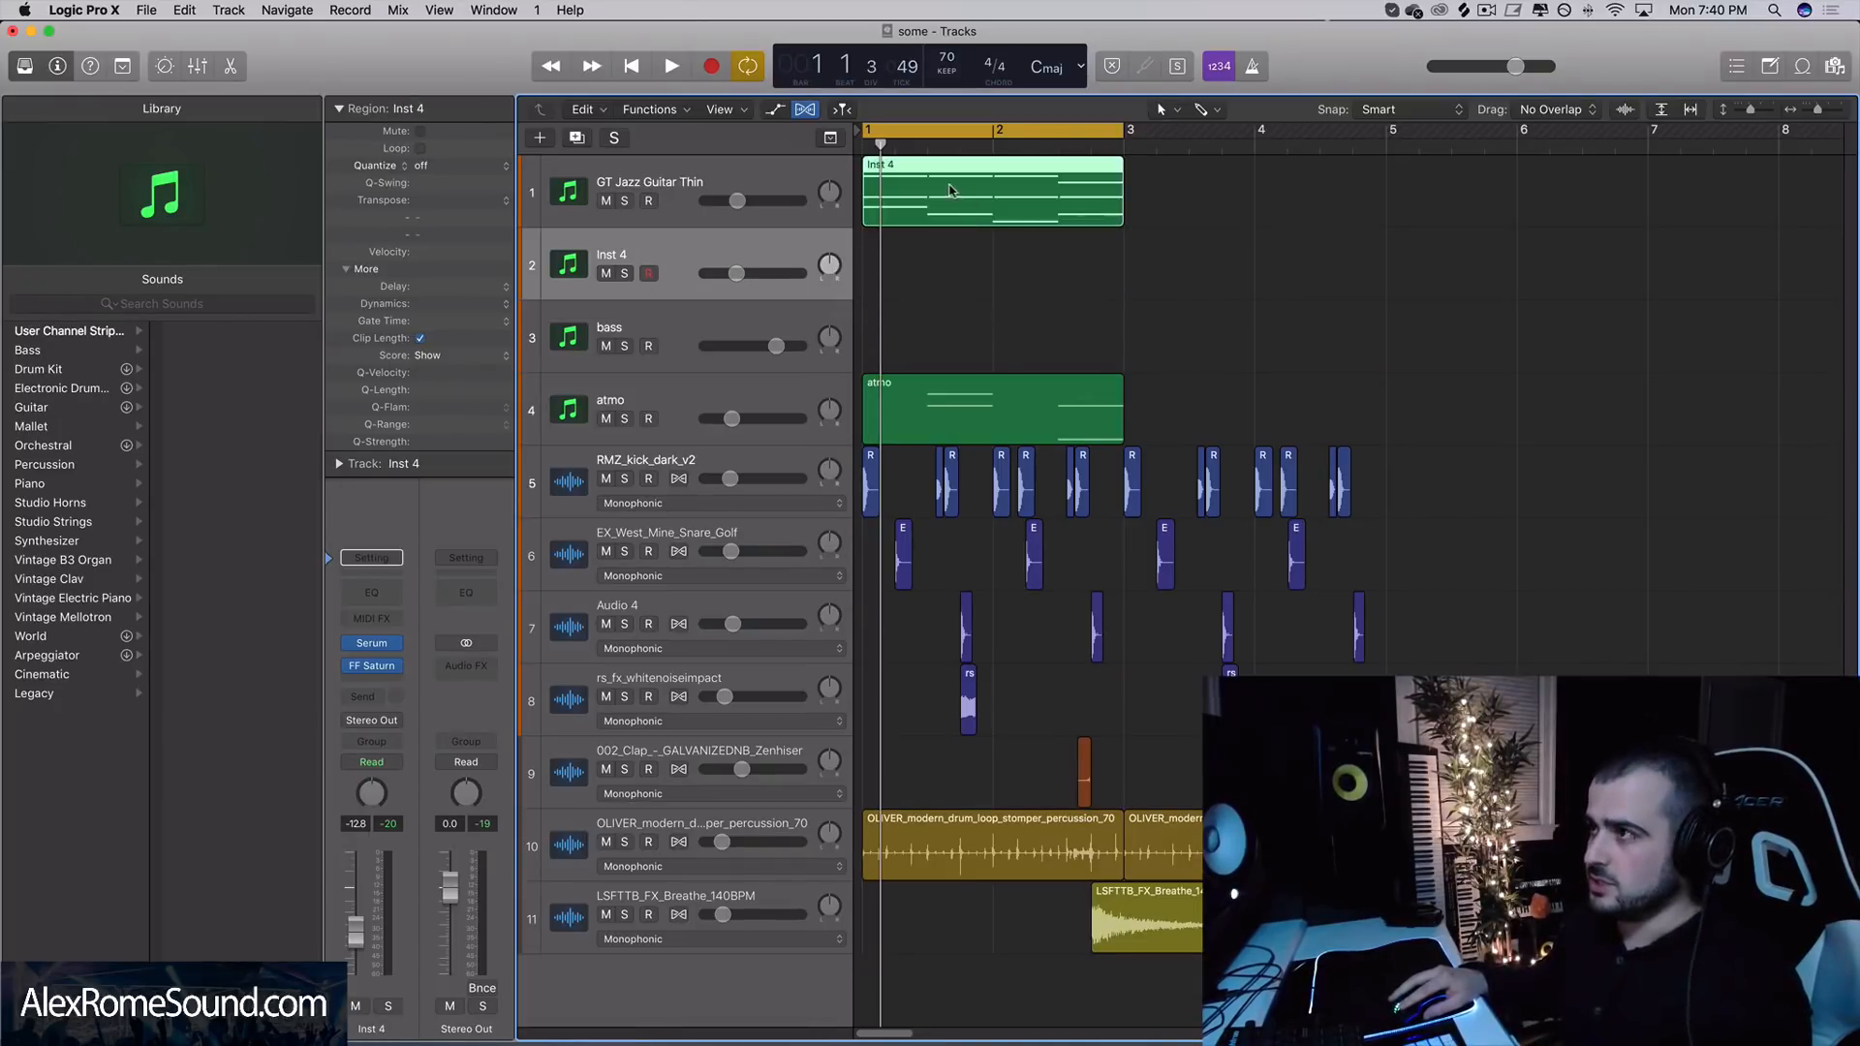
# - Audition the chords on the GT Jazz Guitar Thin track soloed, and with the rest of the mix
pyautogui.click(617, 193)
pyautogui.click(624, 200)
pyautogui.press('space')
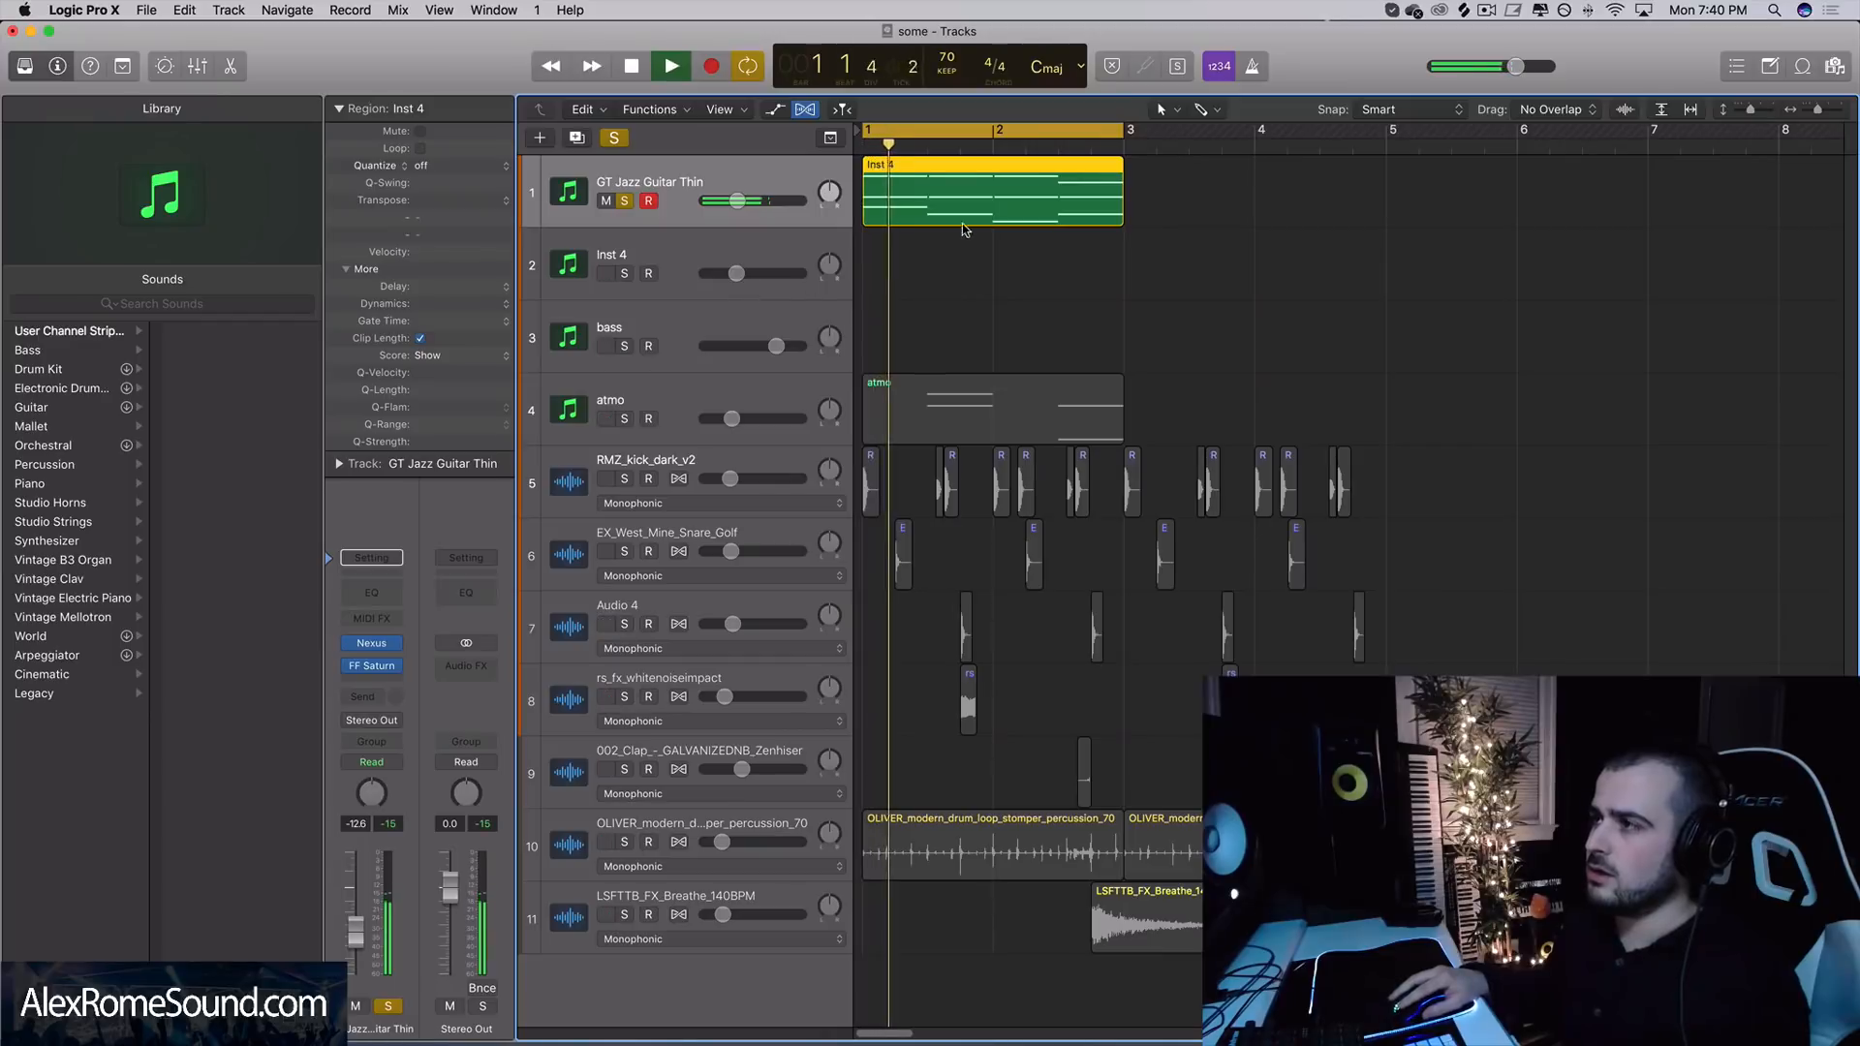
pyautogui.press('s')
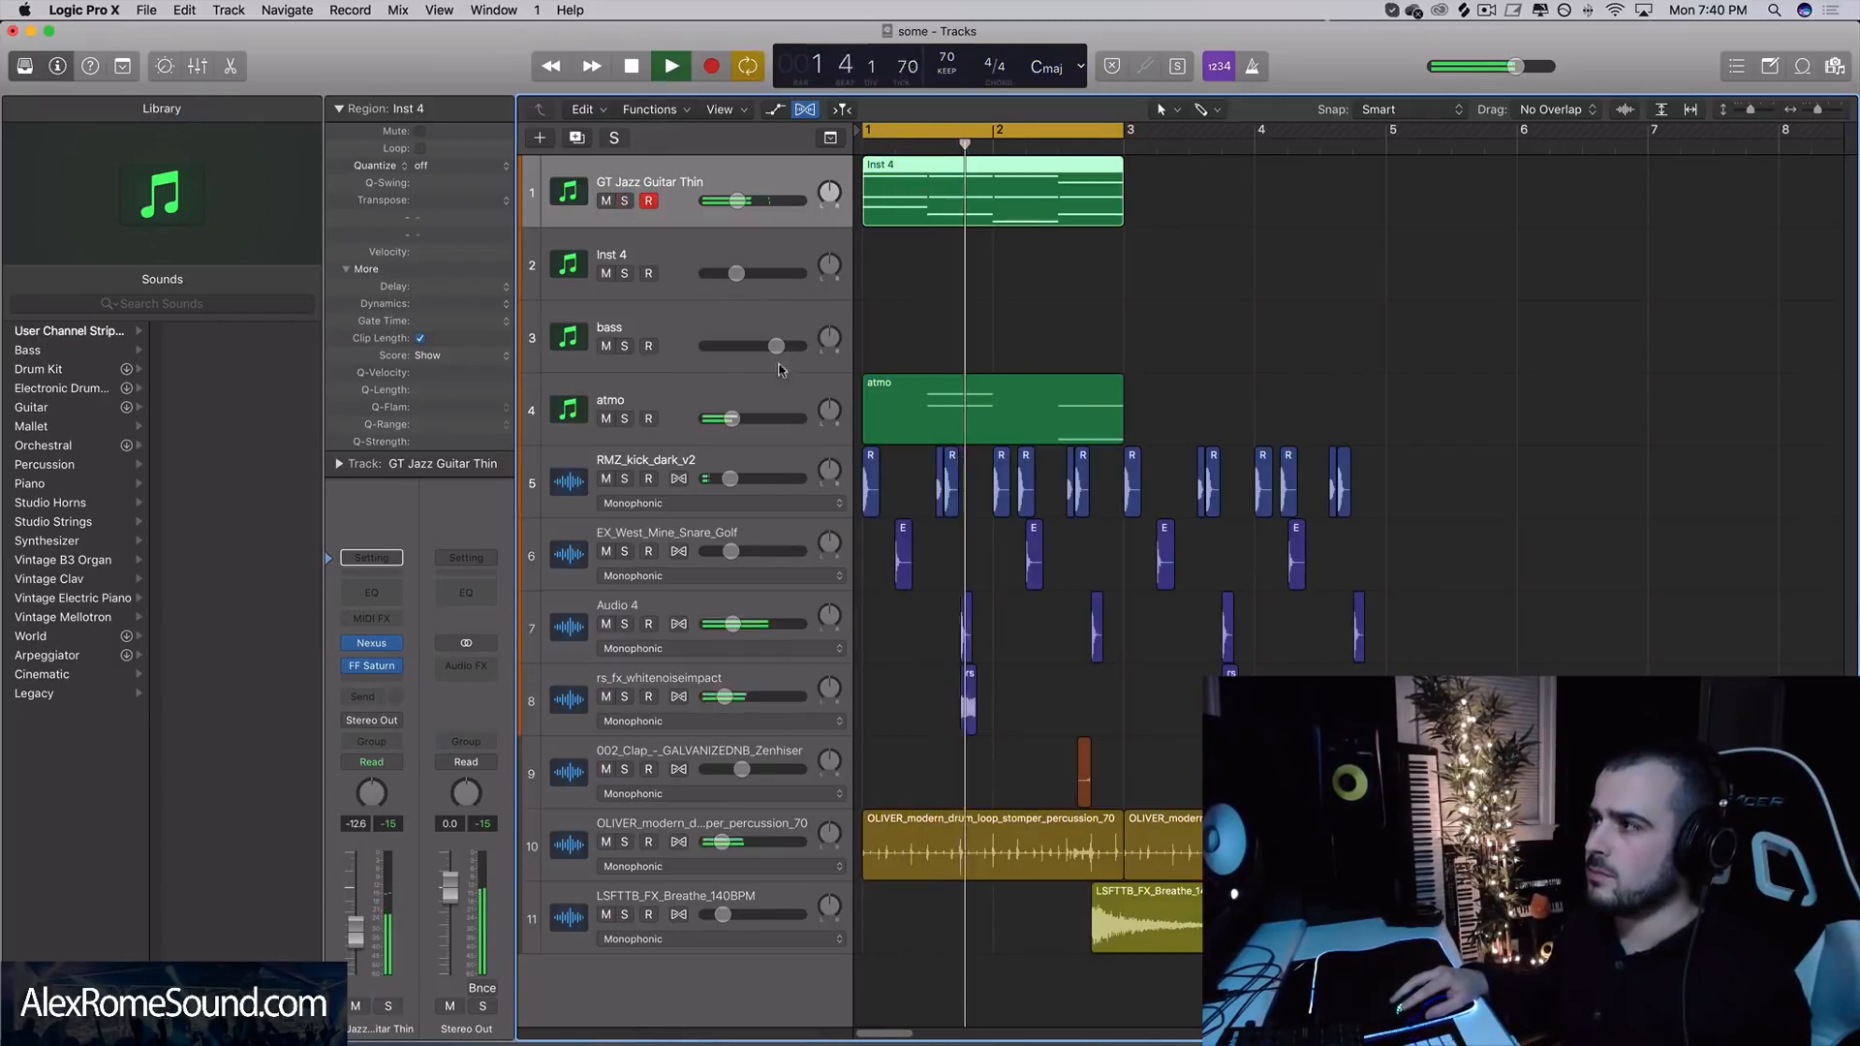
pyautogui.click(1106, 328)
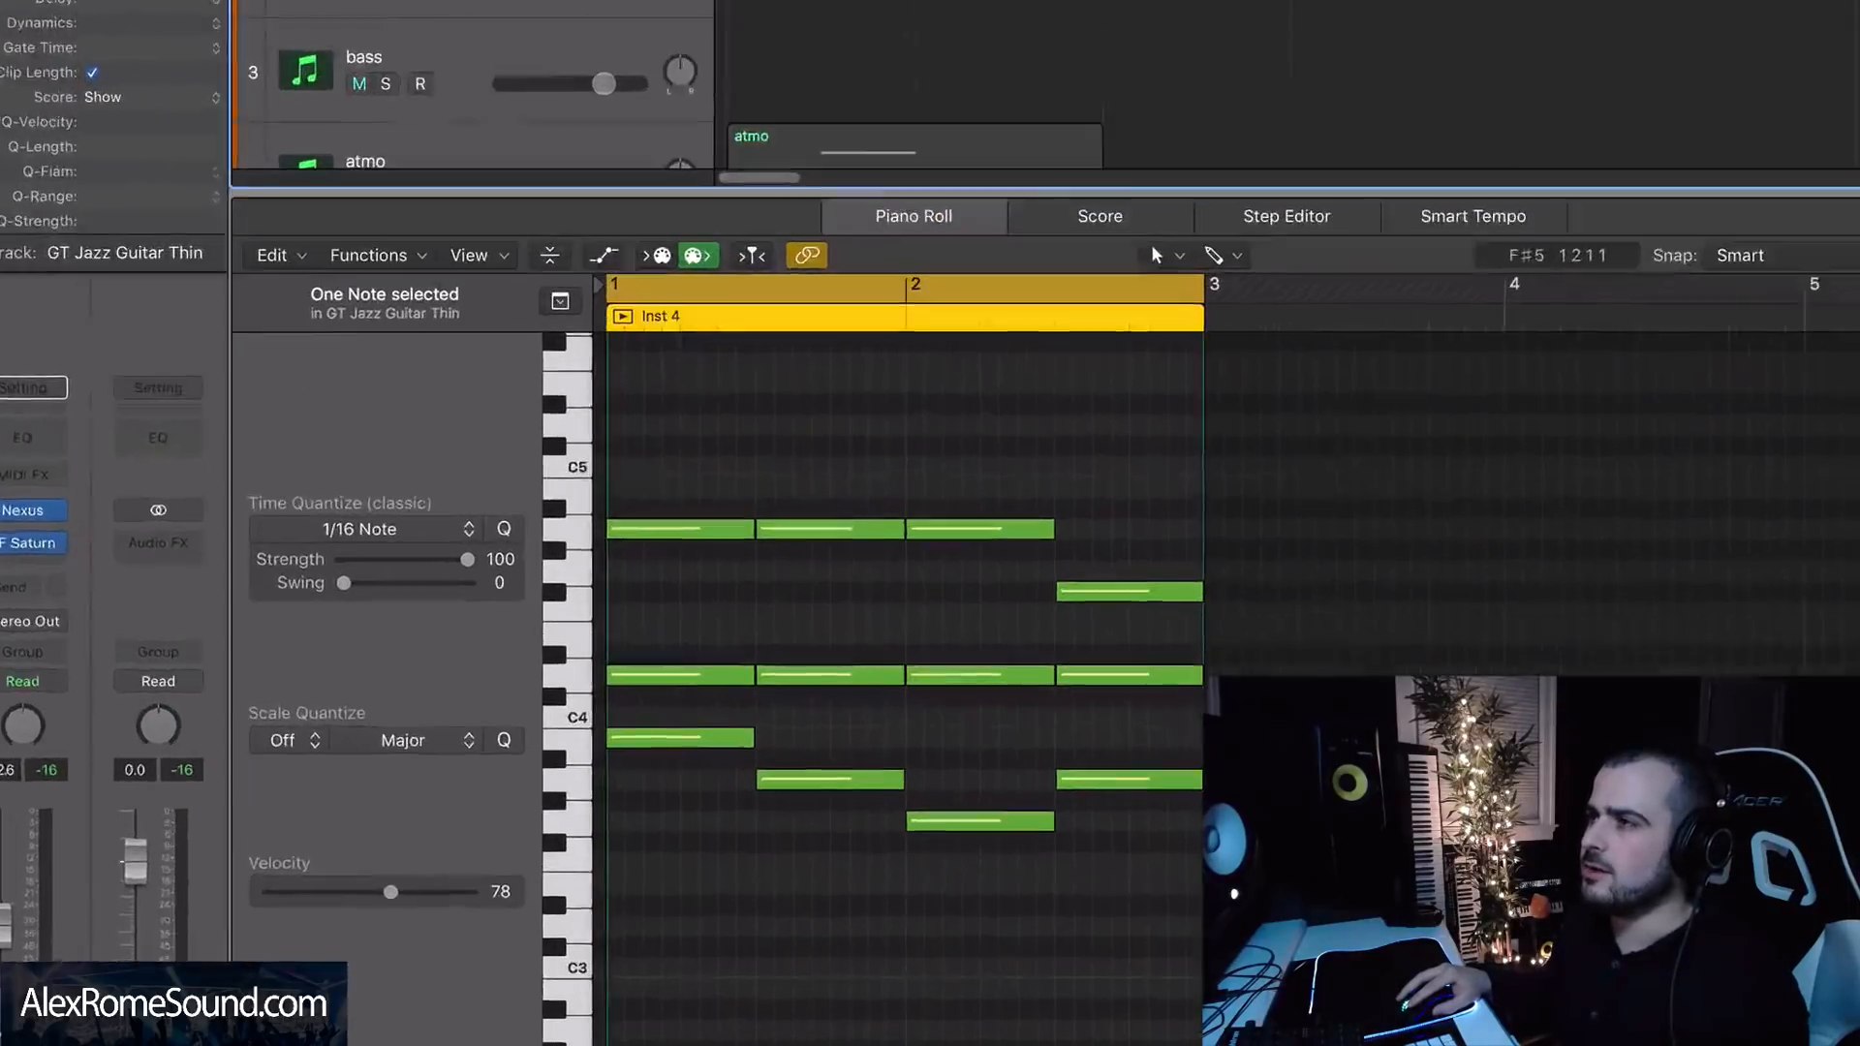
# - Stagger the first chord so its D4 starts two sixteenths and its A4 three sixteenths after the bass note, both ending before the second chord
pyautogui.press('space')
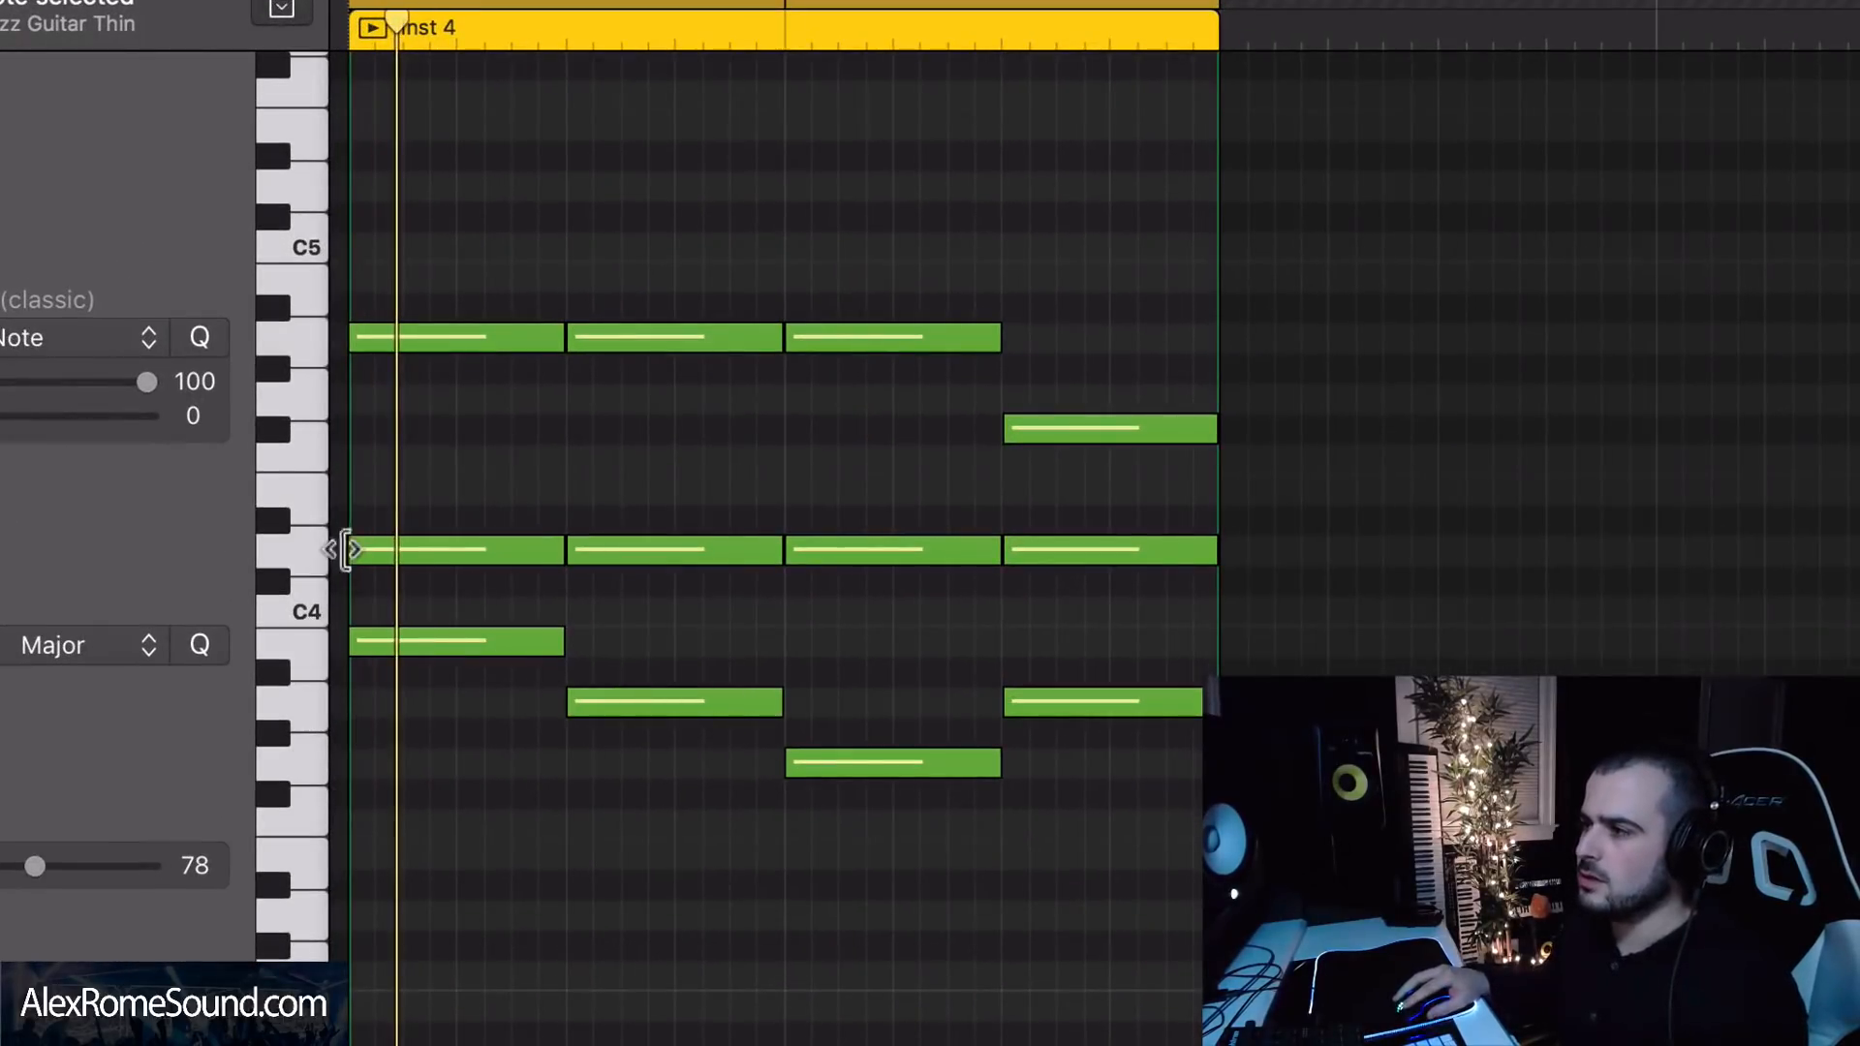
pyautogui.moveTo(360, 552); pyautogui.dragTo(377, 407)
pyautogui.moveTo(352, 335); pyautogui.dragTo(432, 337)
pyautogui.click(527, 754)
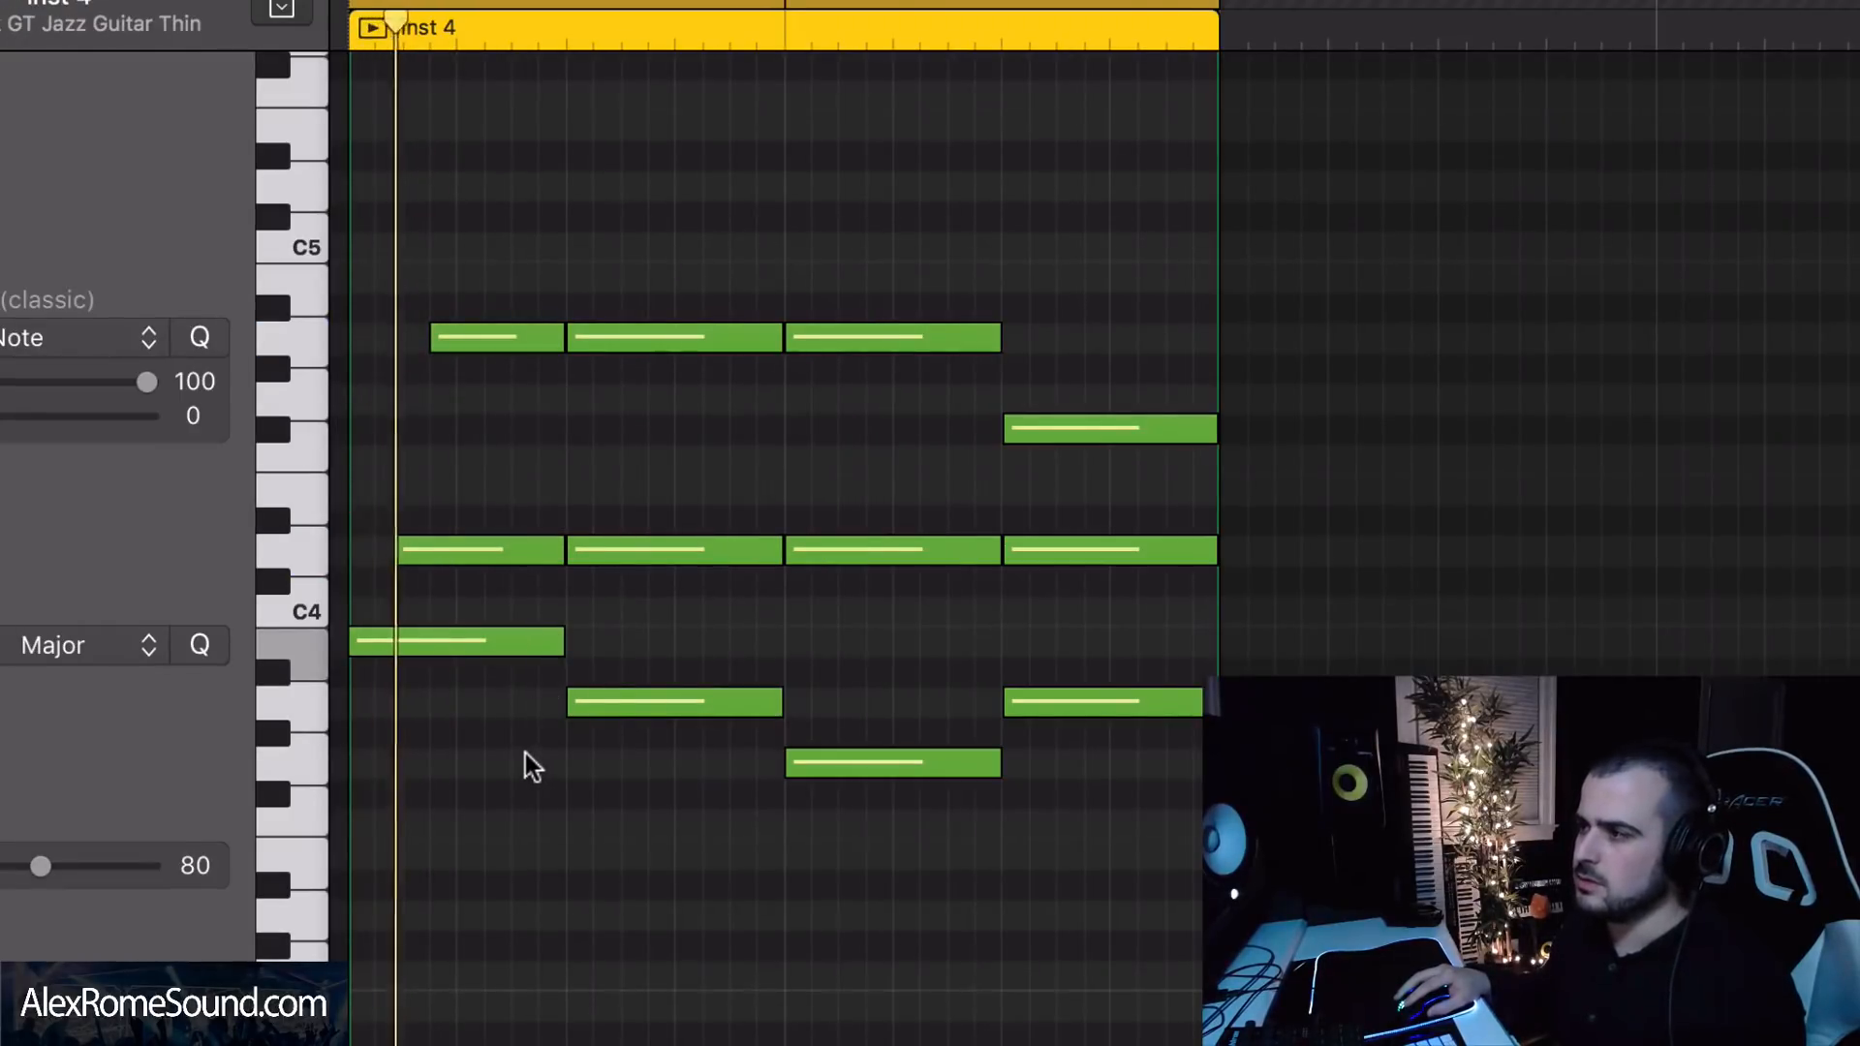
pyautogui.moveTo(399, 545); pyautogui.dragTo(430, 545)
pyautogui.moveTo(432, 337); pyautogui.dragTo(457, 337)
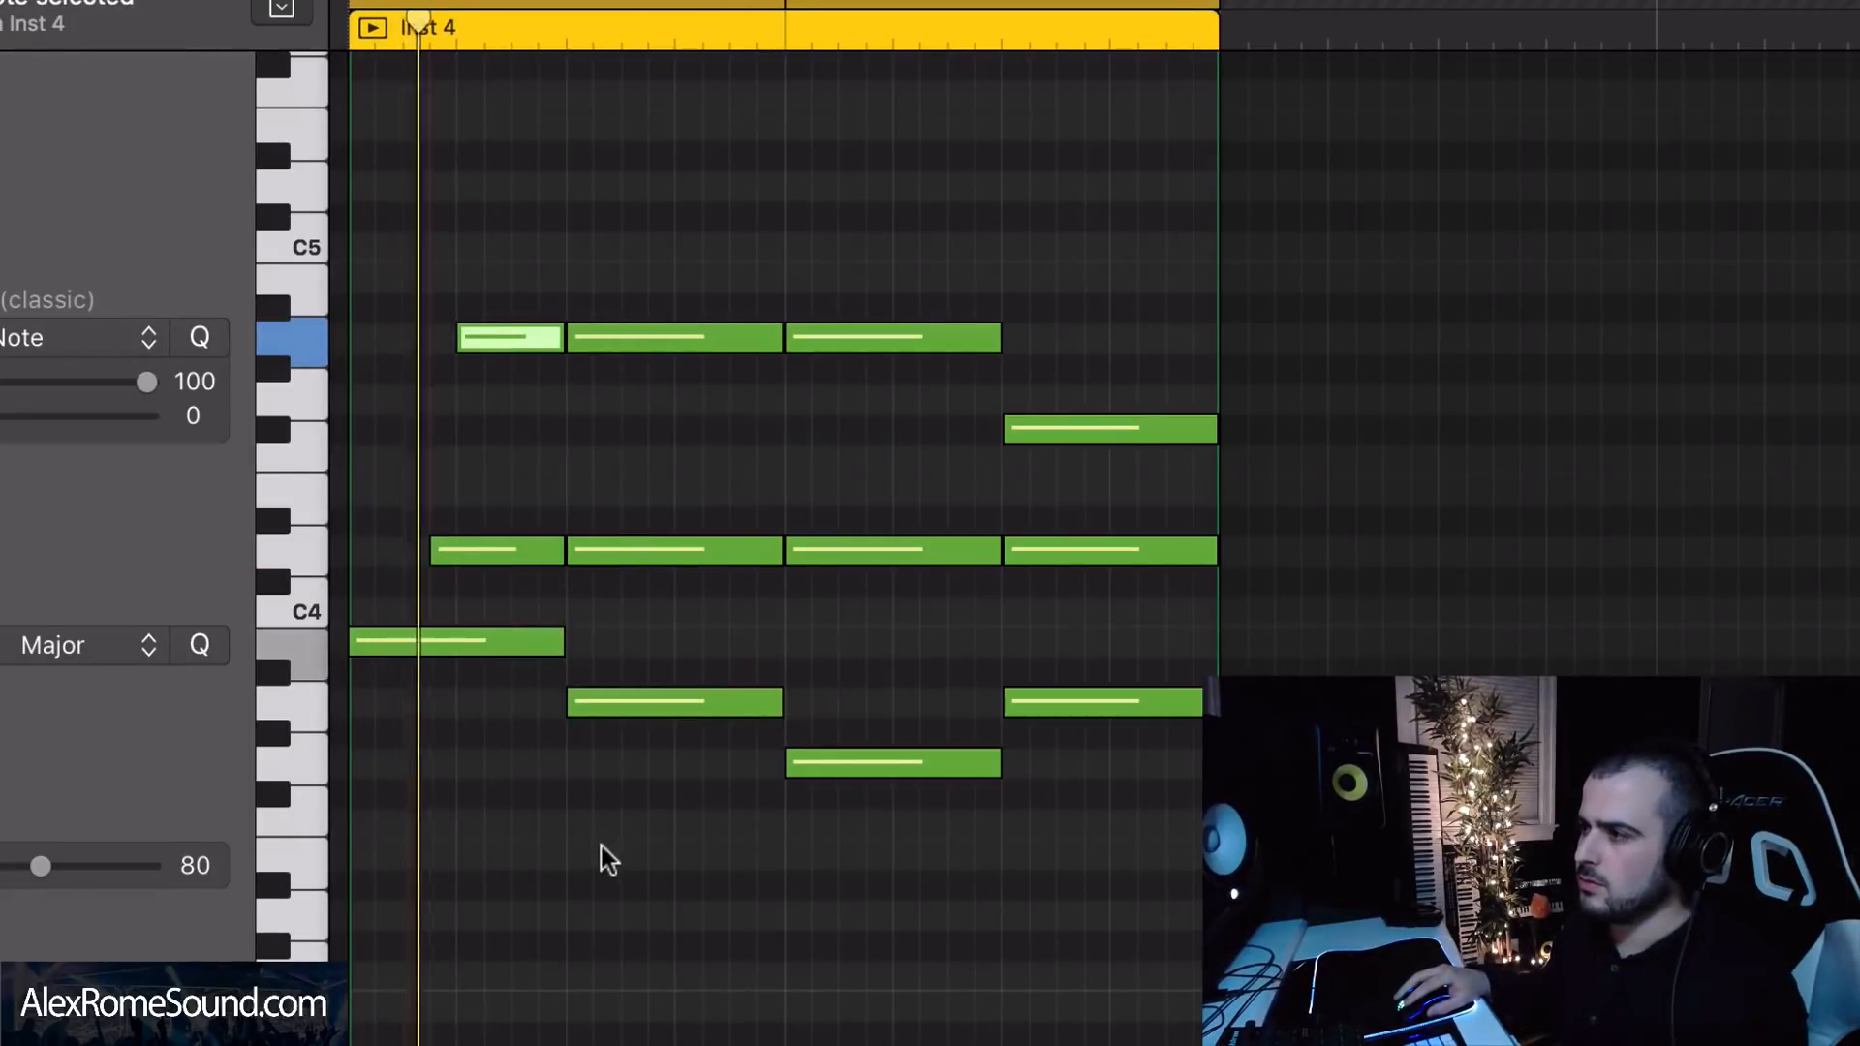
pyautogui.moveTo(454, 548); pyautogui.dragTo(445, 548)
pyautogui.moveTo(504, 336); pyautogui.dragTo(478, 335)
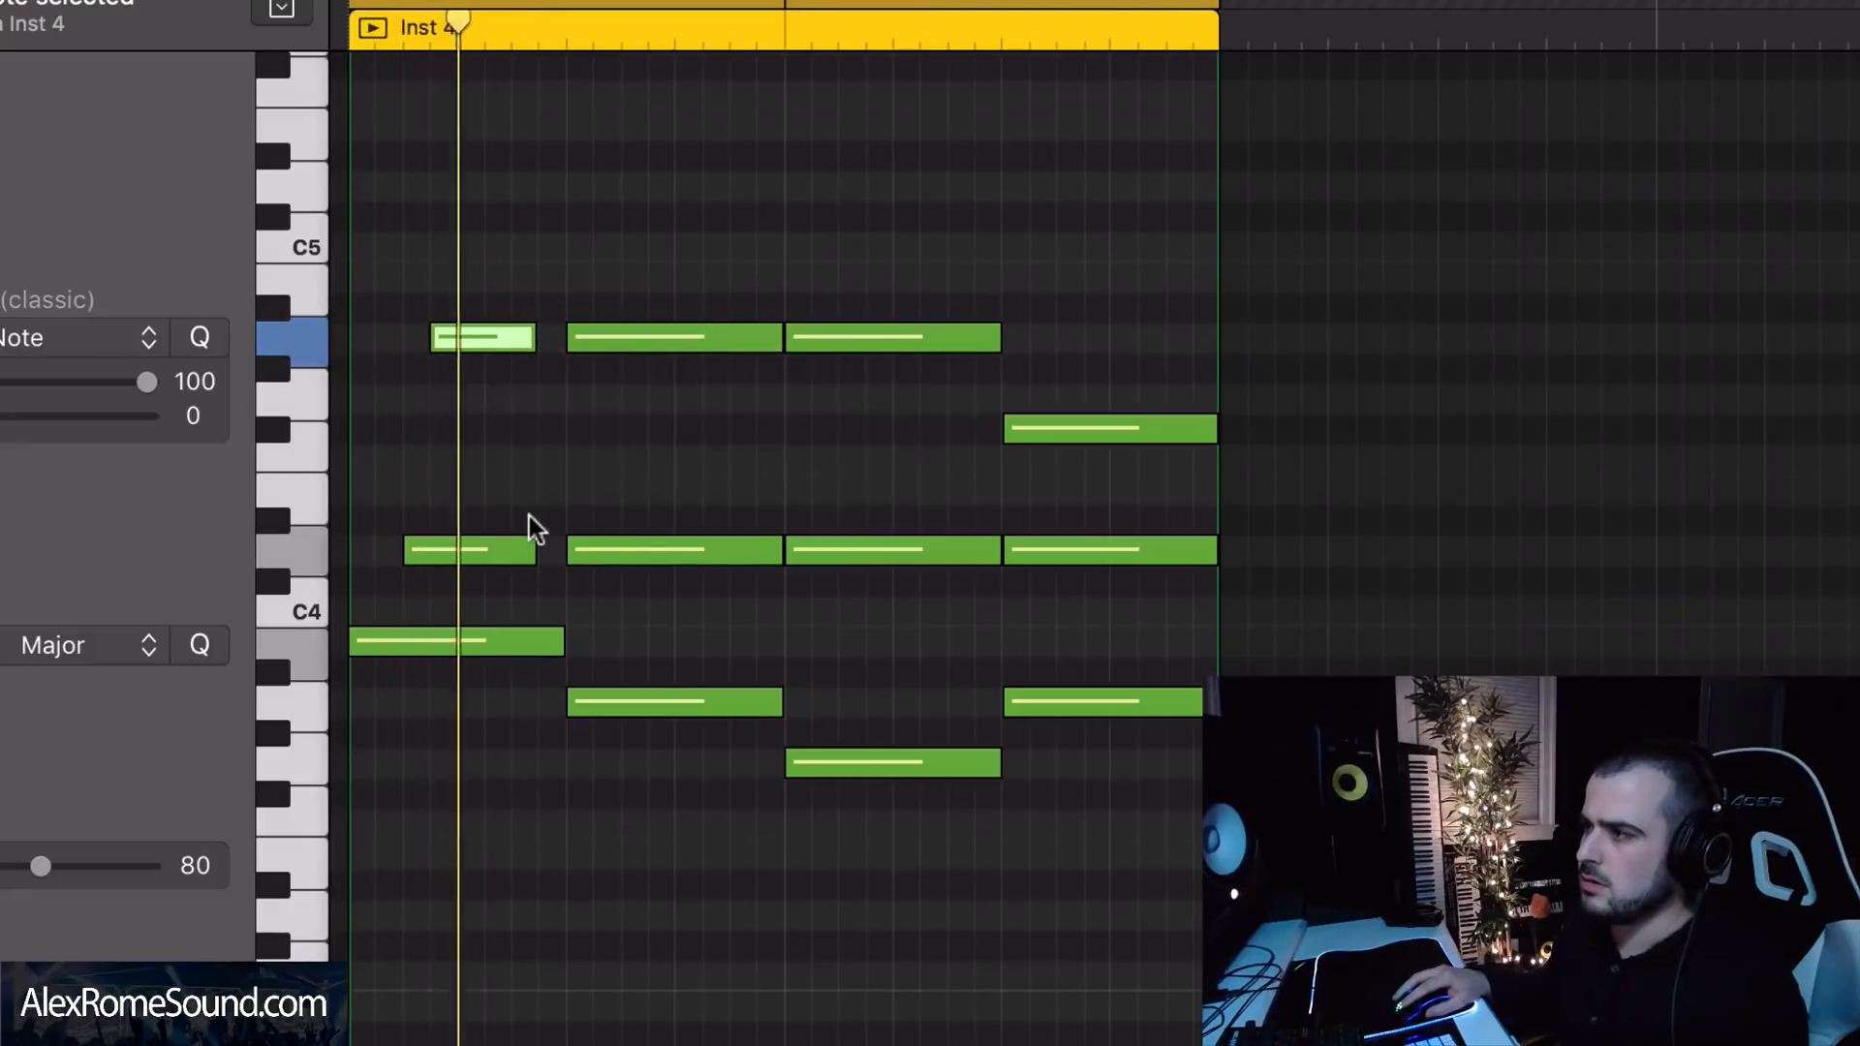
# - Shorten the first chord's D4 to three sixteenths, add a two-sixteenth D4 at 1 2 3 1, and listen to the pattern
pyautogui.moveTo(530, 552); pyautogui.dragTo(482, 549)
pyautogui.moveTo(523, 554); pyautogui.dragTo(481, 554)
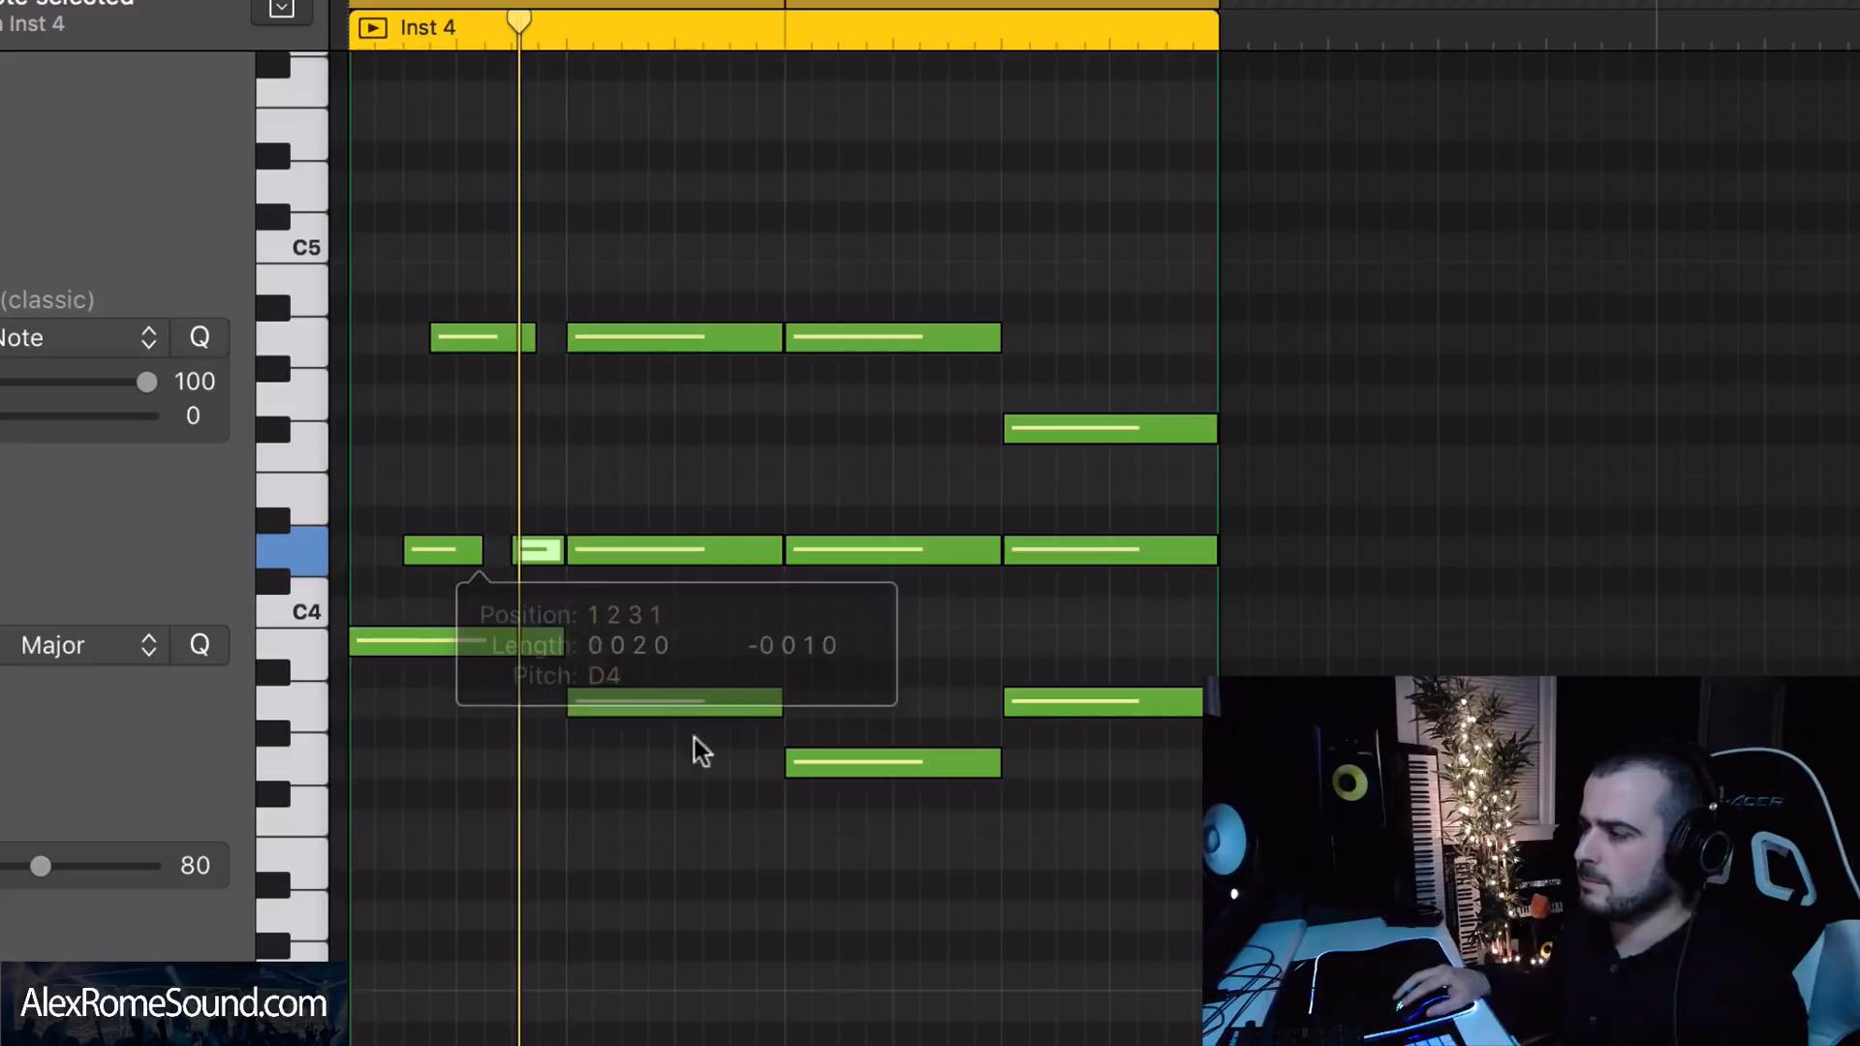
pyautogui.press('space')
pyautogui.press('space')
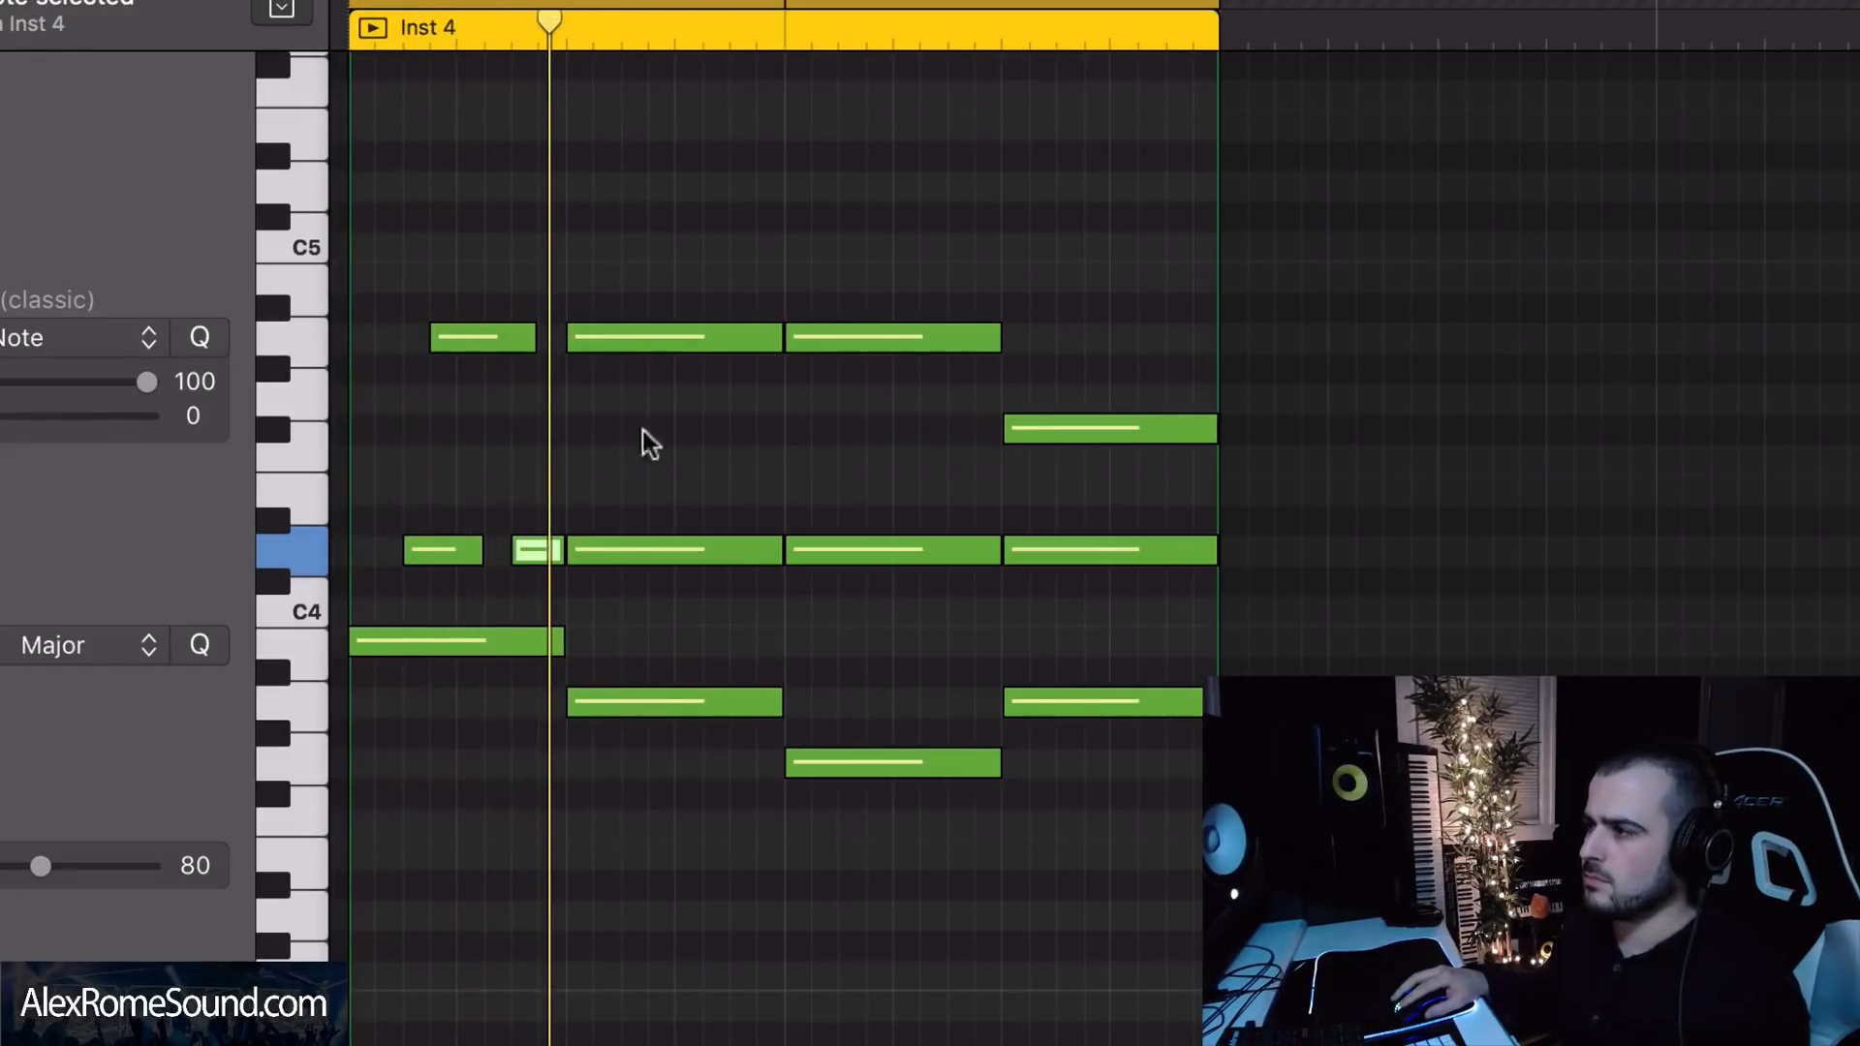
# - Replace the second chord's block notes with a repeat of the first chord's arpeggio pattern
pyautogui.moveTo(641, 581); pyautogui.dragTo(640, 962)
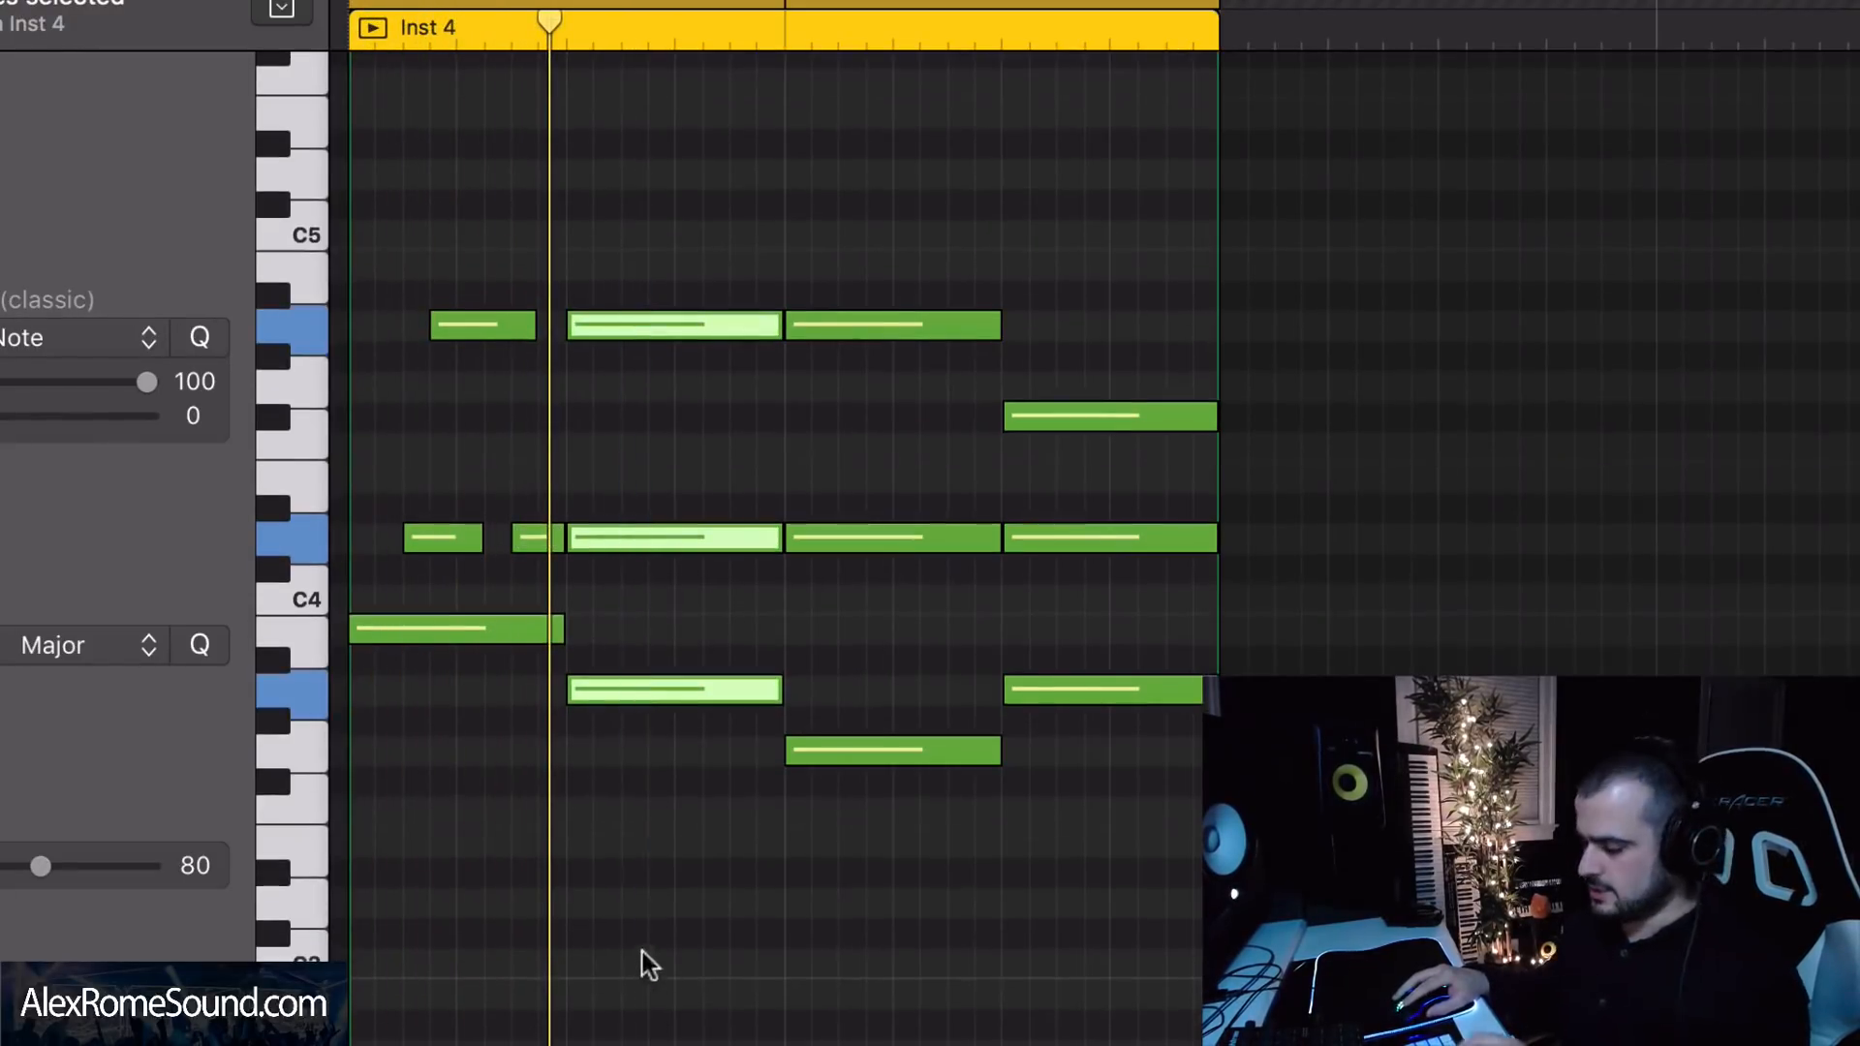
pyautogui.press('Delete')
pyautogui.moveTo(647, 748); pyautogui.dragTo(304, 230)
pyautogui.press('super+r')
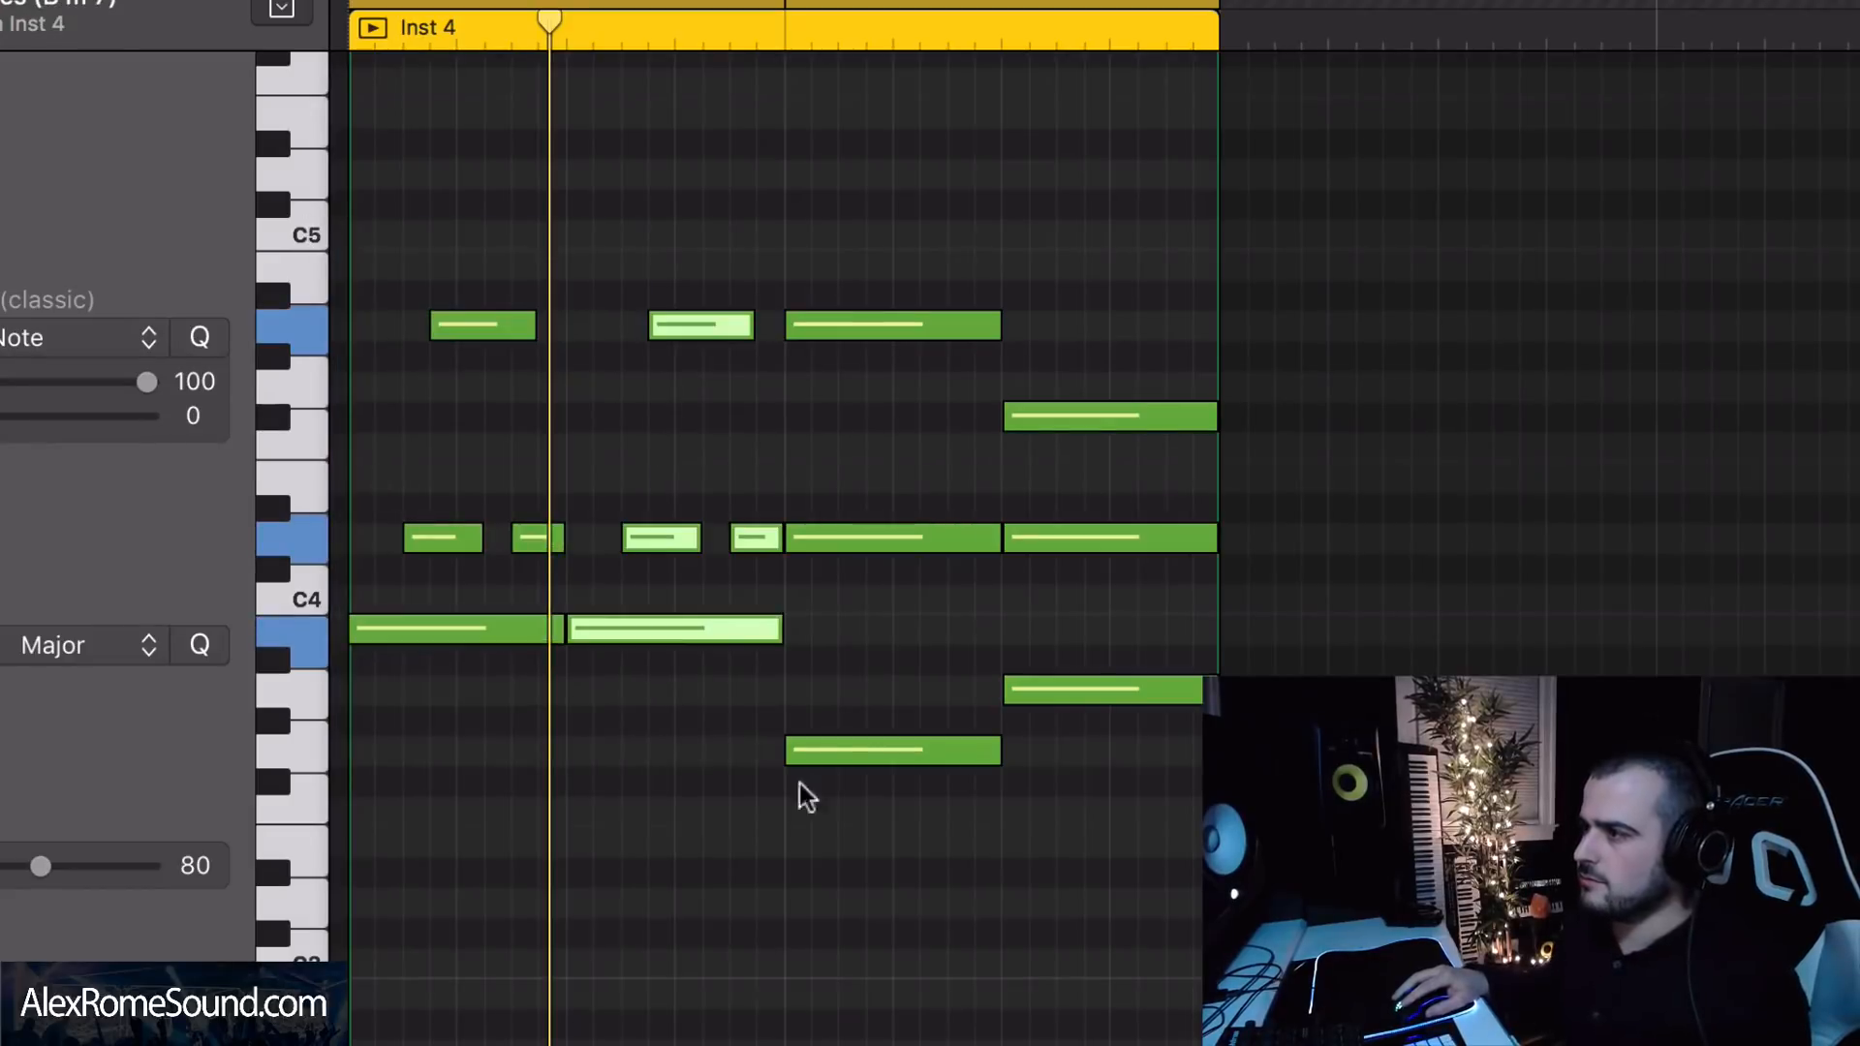
# - Replace both block chords in bar 2 with two more repeats of the arpeggio pattern
pyautogui.moveTo(846, 194); pyautogui.dragTo(1148, 953)
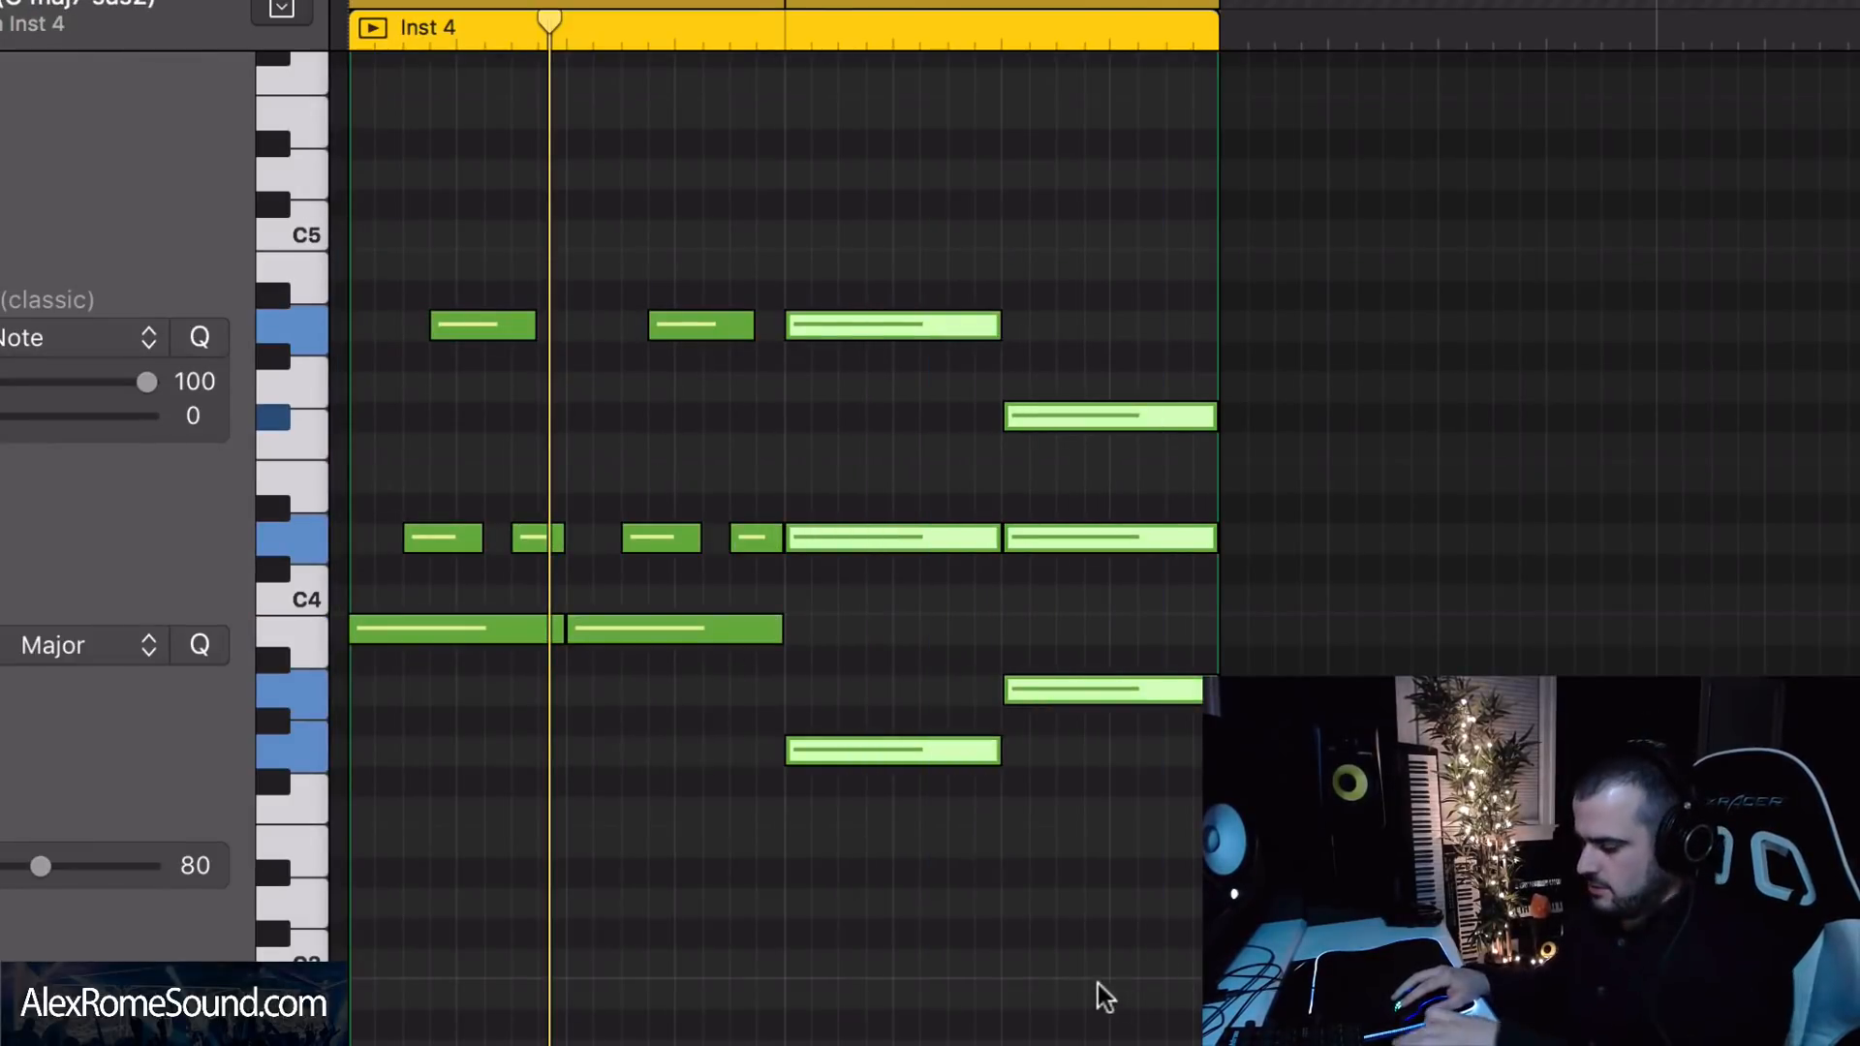
pyautogui.press('Delete')
pyautogui.moveTo(895, 876); pyautogui.dragTo(574, 161)
pyautogui.press('super+r')
pyautogui.press('super+r')
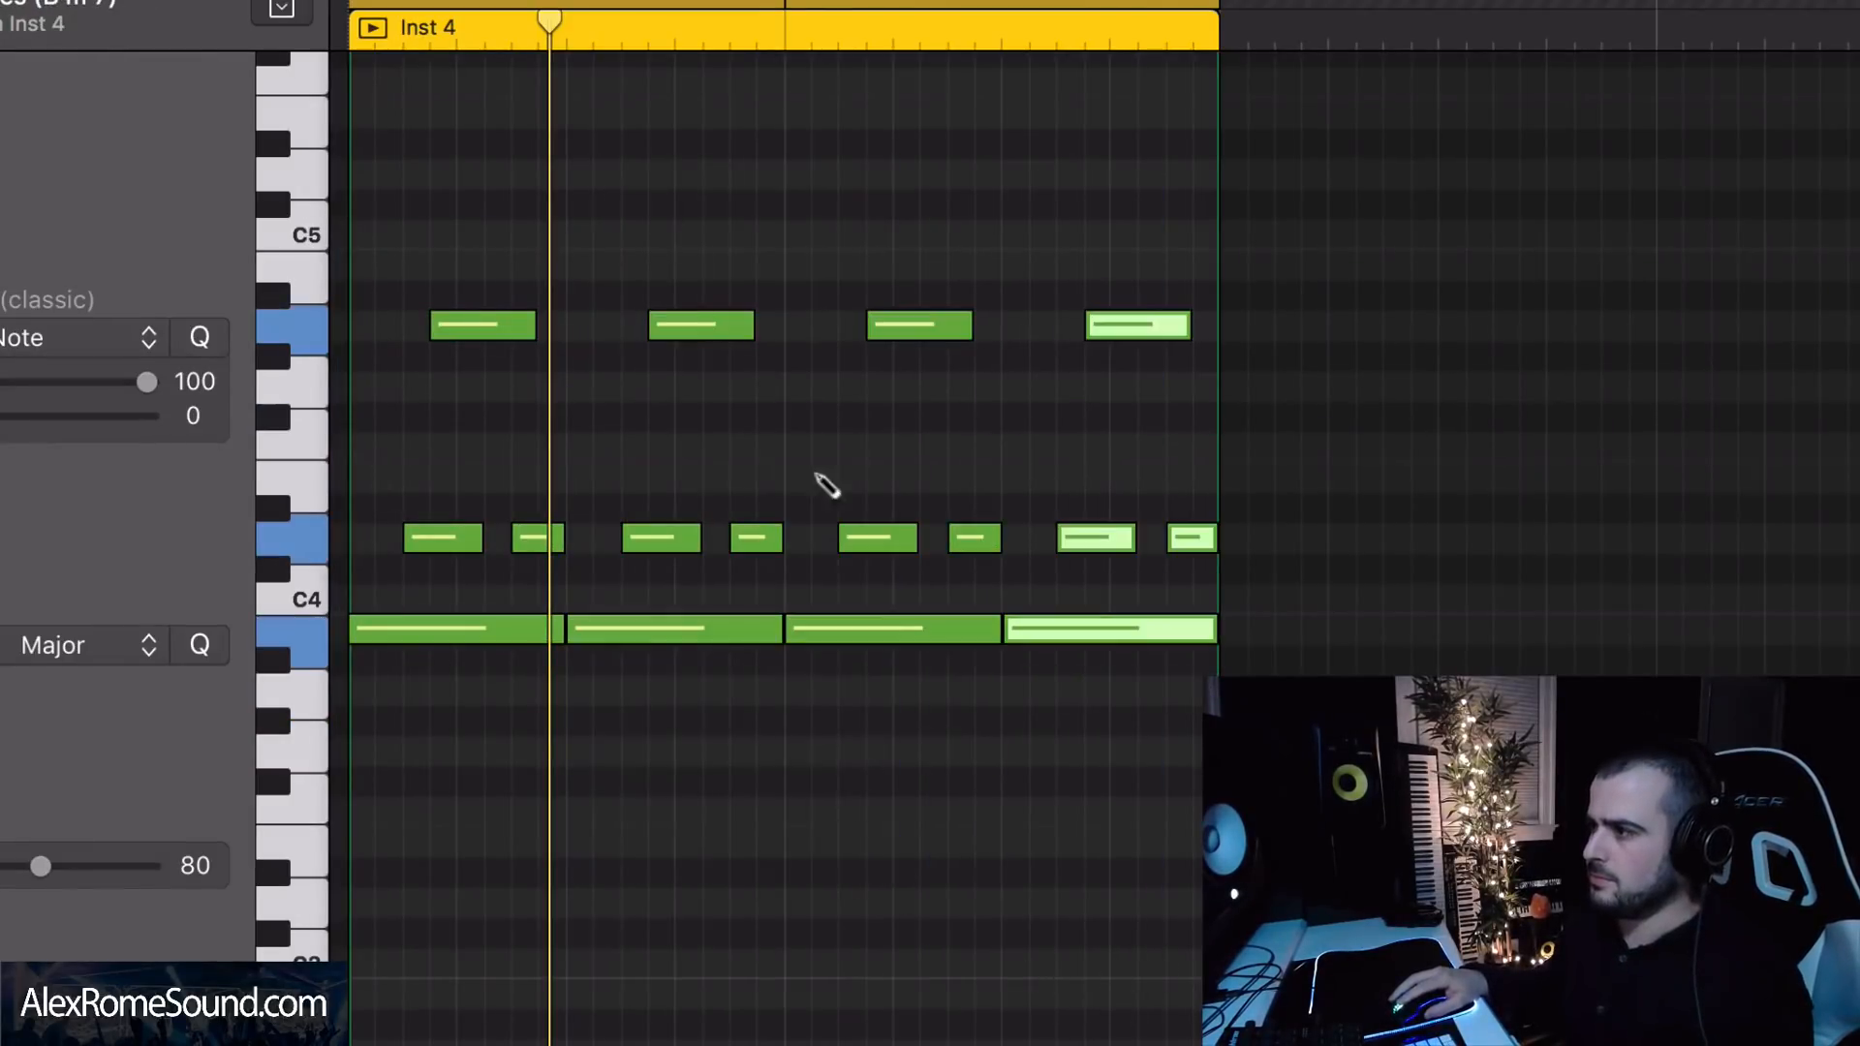
# - Transpose the second, third and fourth bass notes to A3, G3 and A3, lower the last A4 to F#4, and play the pattern
pyautogui.click(891, 755)
pyautogui.moveTo(690, 634); pyautogui.dragTo(710, 688)
pyautogui.moveTo(917, 625); pyautogui.dragTo(915, 775)
pyautogui.moveTo(1051, 629); pyautogui.dragTo(1055, 689)
pyautogui.moveTo(1135, 325); pyautogui.dragTo(1125, 416)
pyautogui.press('space')
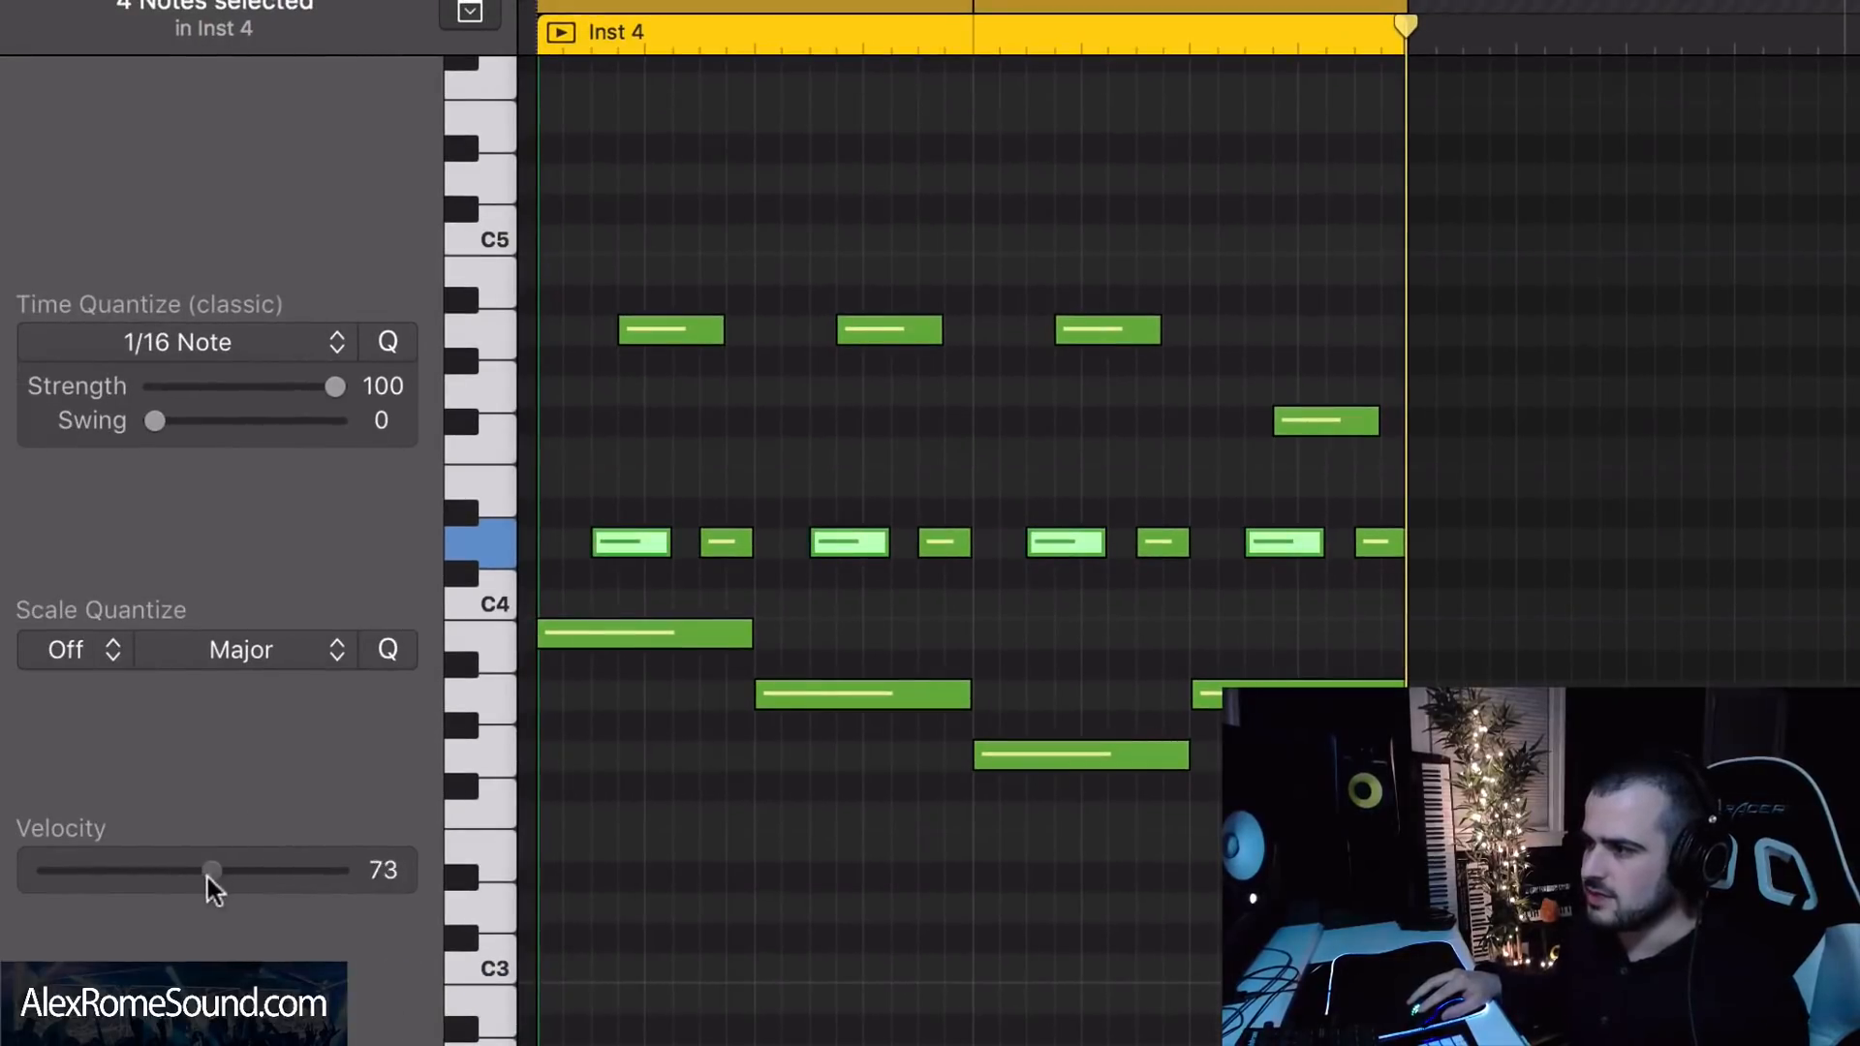
# - Lower the velocity of the four longer D4 notes to 55 and of the second short D4 to 59
pyautogui.moveTo(184, 880); pyautogui.dragTo(172, 881)
pyautogui.press('space')
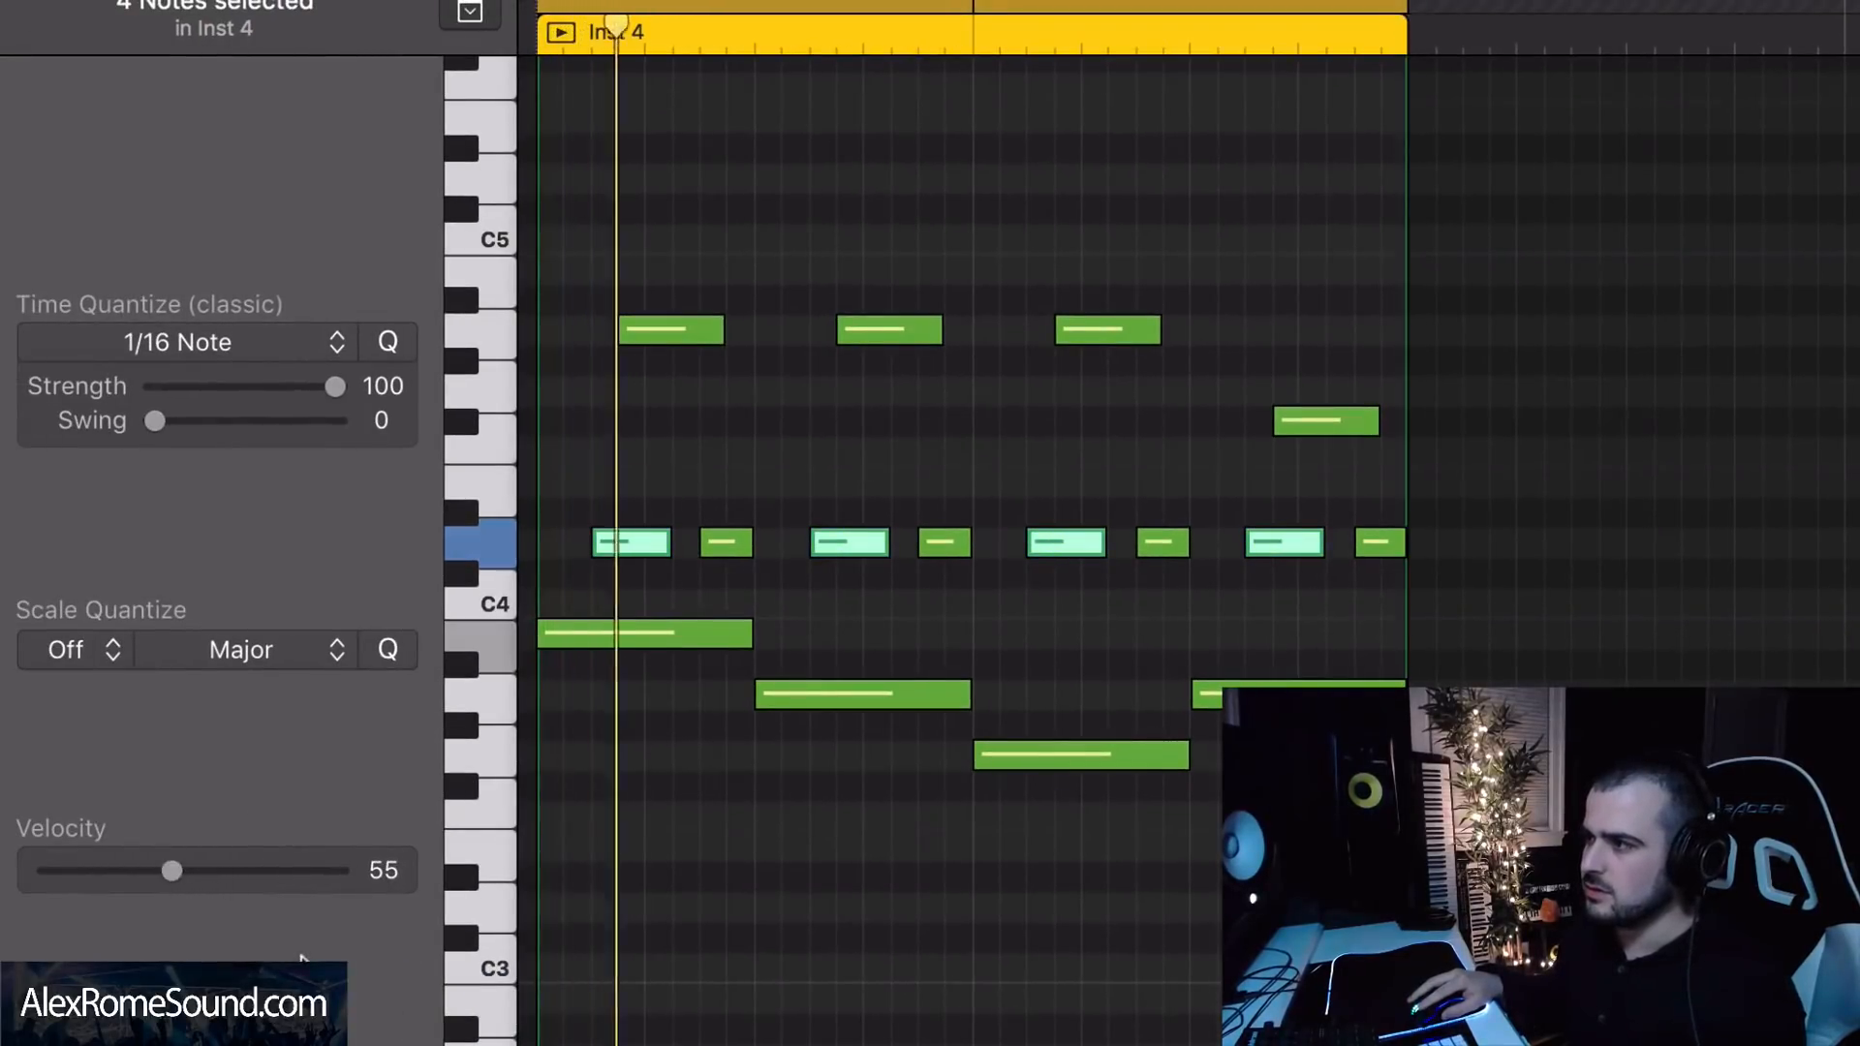
pyautogui.click(944, 540)
pyautogui.moveTo(230, 858); pyautogui.dragTo(196, 864)
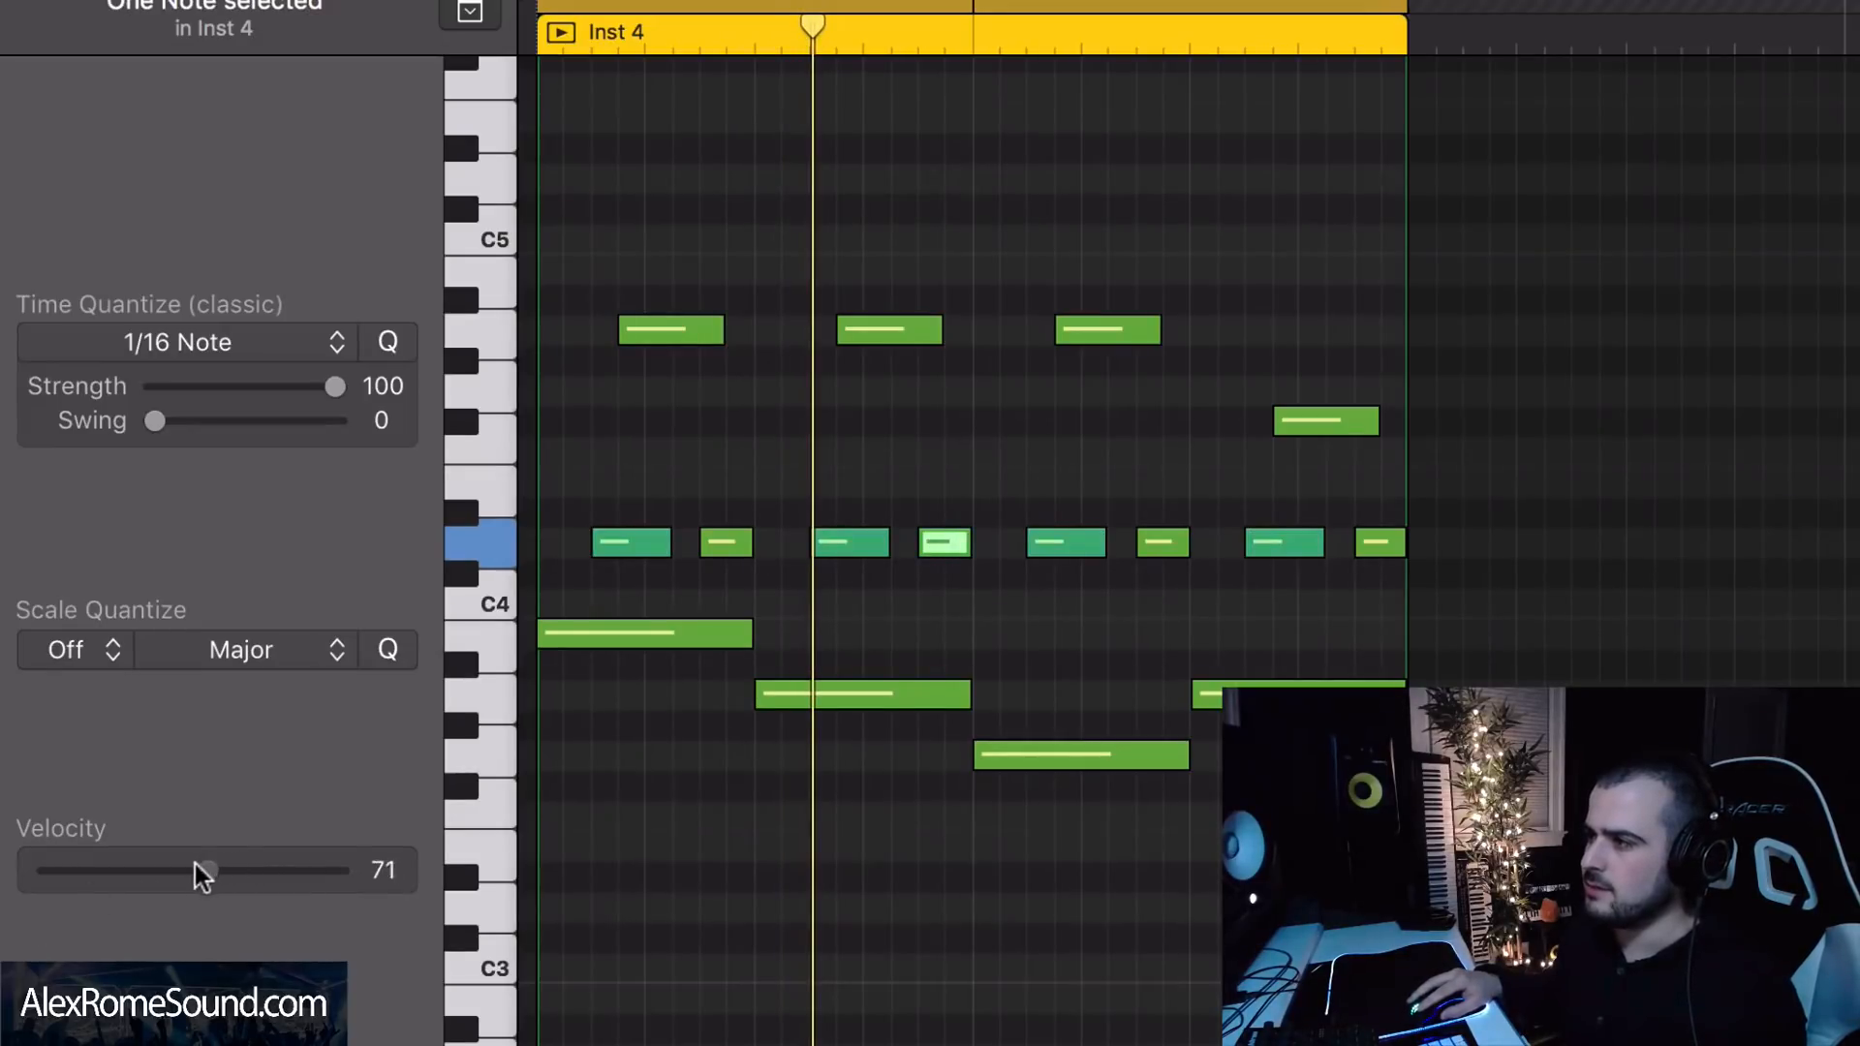
pyautogui.click(1066, 713)
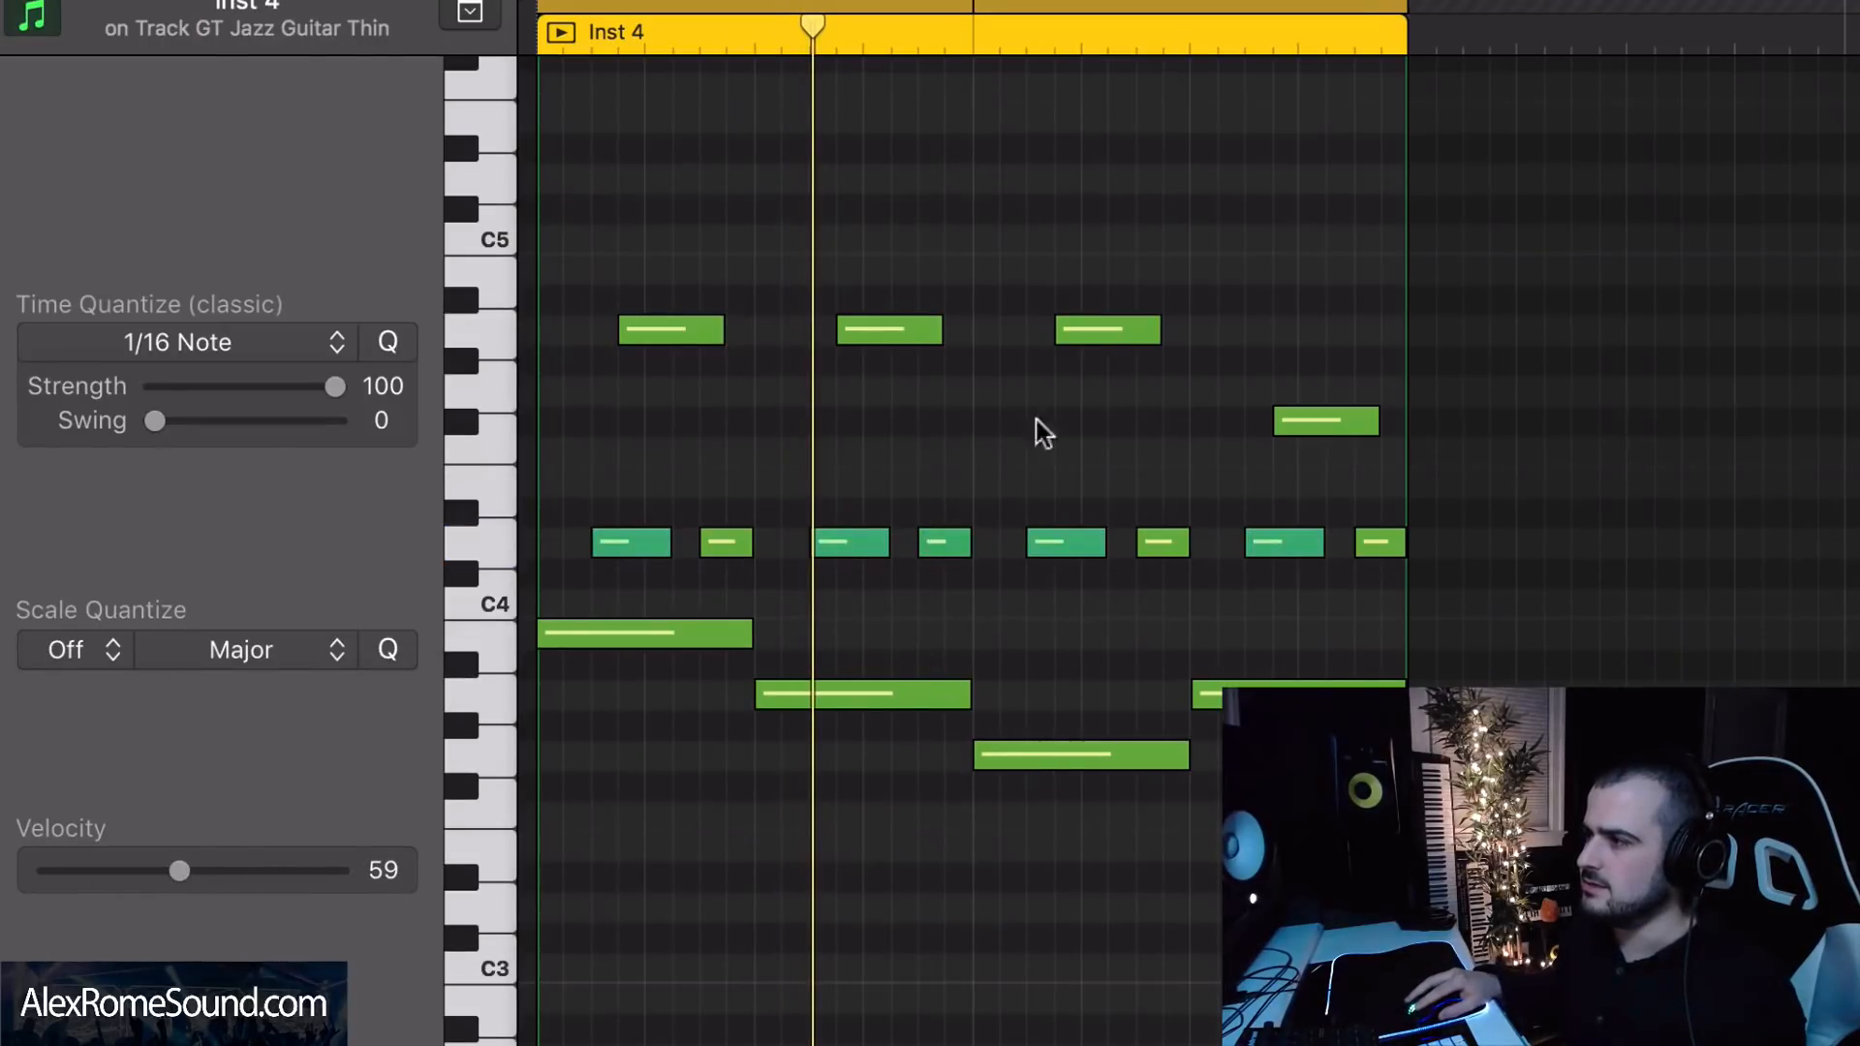
# - Reduce the velocity of the second and third A4 notes, set the F#4 to 70, and listen to the pattern
pyautogui.click(903, 328)
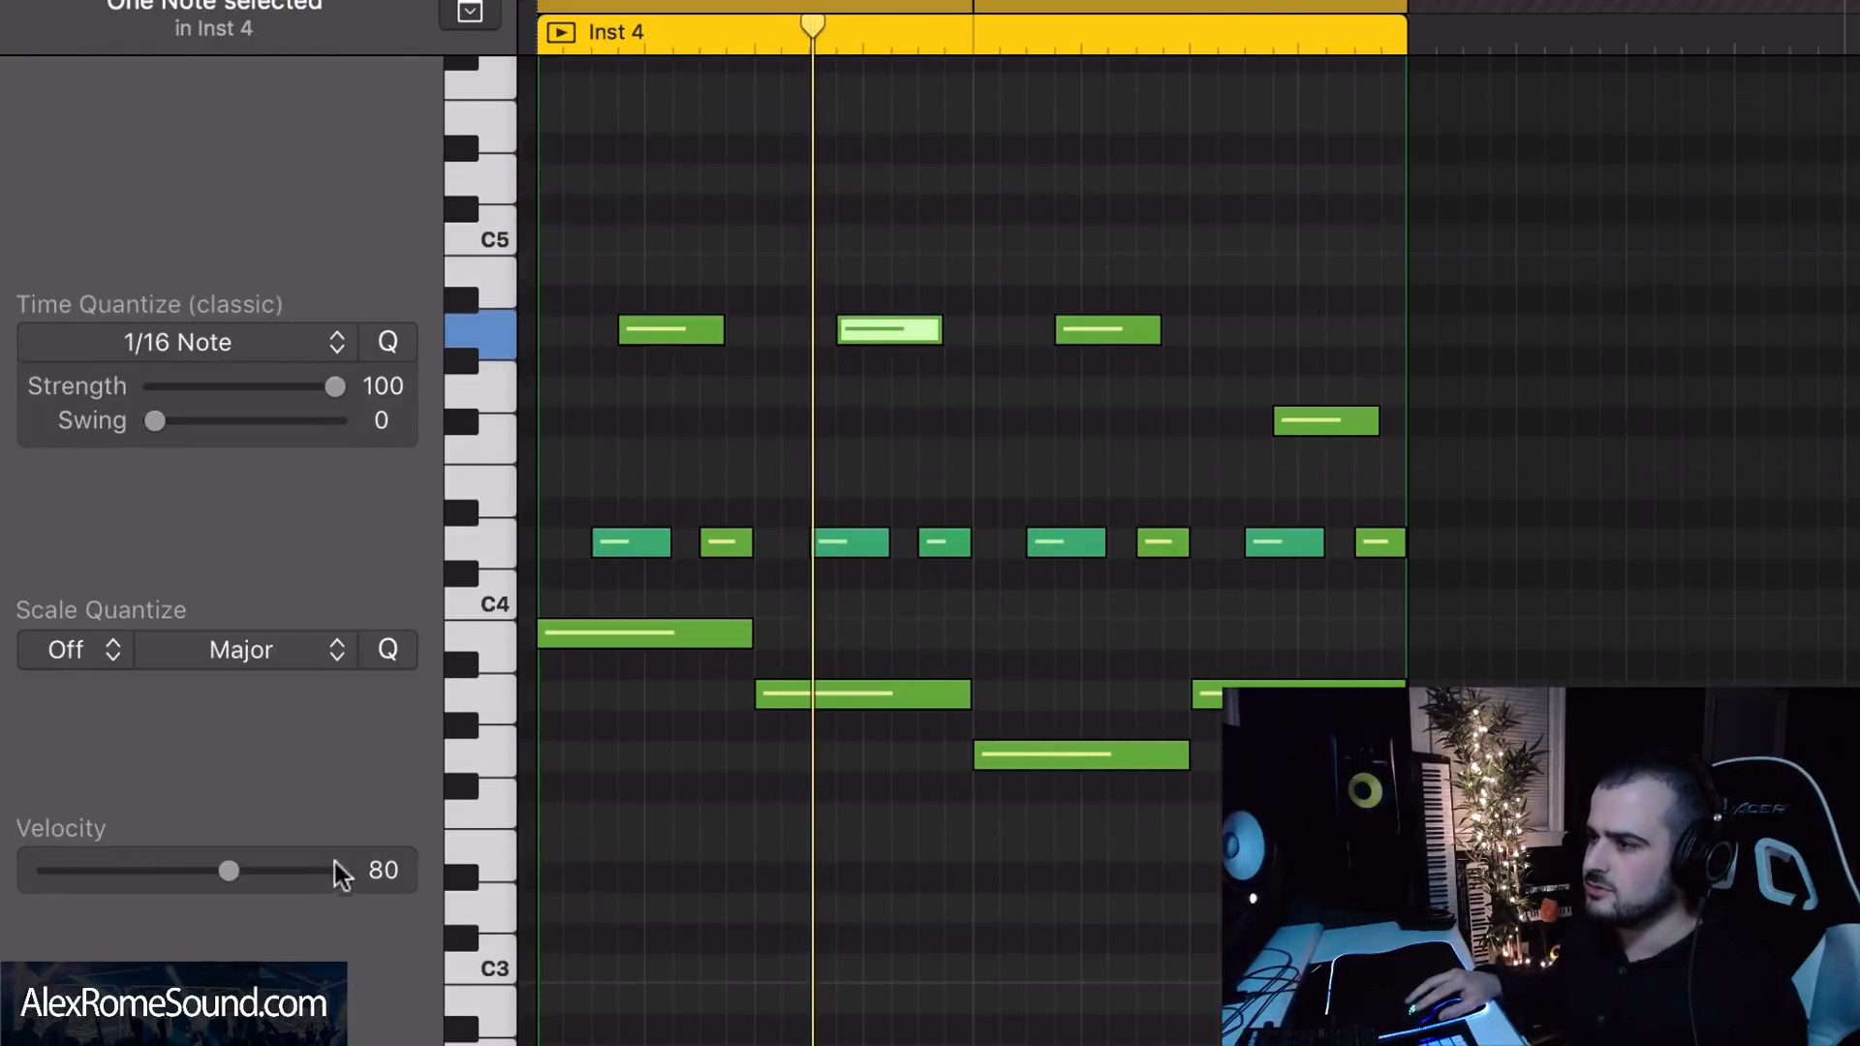
pyautogui.moveTo(213, 871); pyautogui.dragTo(194, 877)
pyautogui.moveTo(1201, 213)
pyautogui.mouseDown()
pyautogui.moveTo(1151, 275)
pyautogui.moveTo(1148, 331)
pyautogui.mouseUp()
pyautogui.moveTo(235, 866)
pyautogui.mouseDown()
pyautogui.moveTo(195, 872)
pyautogui.moveTo(220, 881)
pyautogui.mouseUp()
pyautogui.press('space')
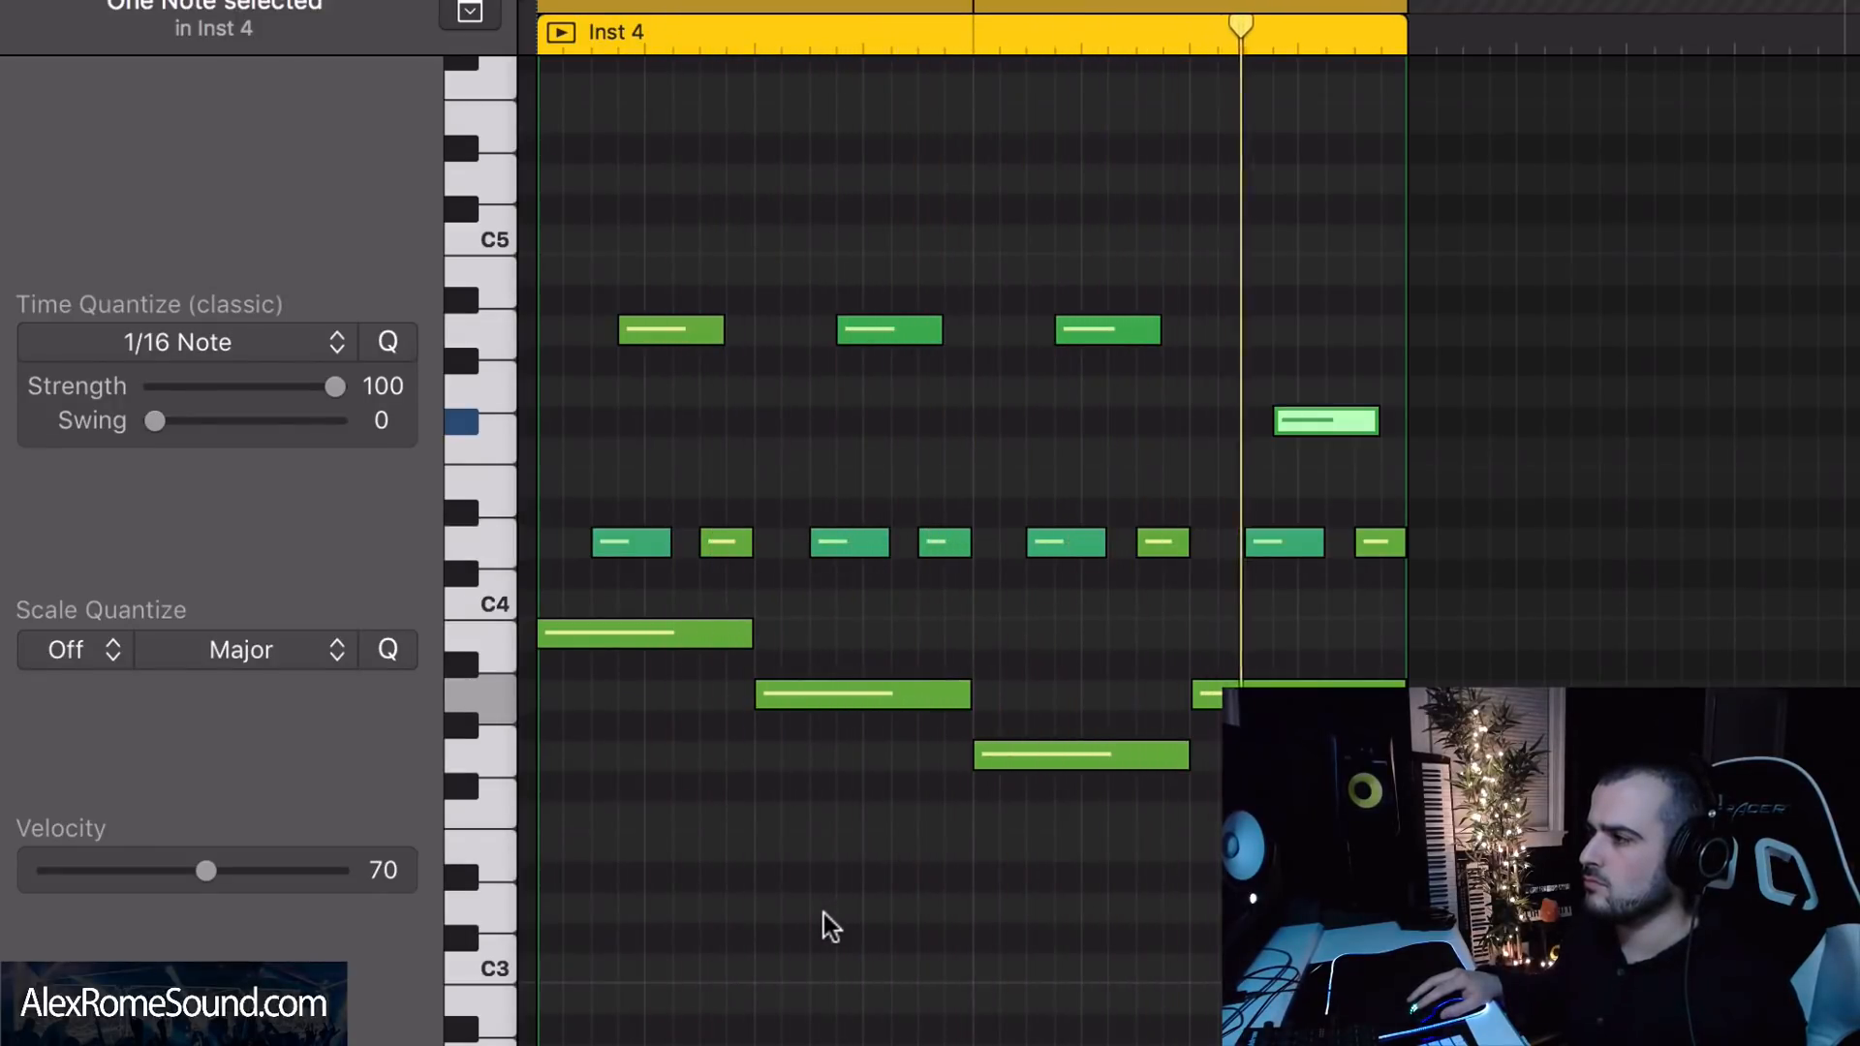
pyautogui.press('space')
# - Lengthen the A4 and F#4 notes to five sixteenths and extend the D4 notes so each reaches the next one
pyautogui.moveTo(1566, 569); pyautogui.dragTo(678, 250)
pyautogui.moveTo(659, 548); pyautogui.dragTo(796, 556)
pyautogui.click(774, 576)
pyautogui.moveTo(995, 550); pyautogui.dragTo(1020, 553)
pyautogui.moveTo(1215, 550); pyautogui.dragTo(1242, 550)
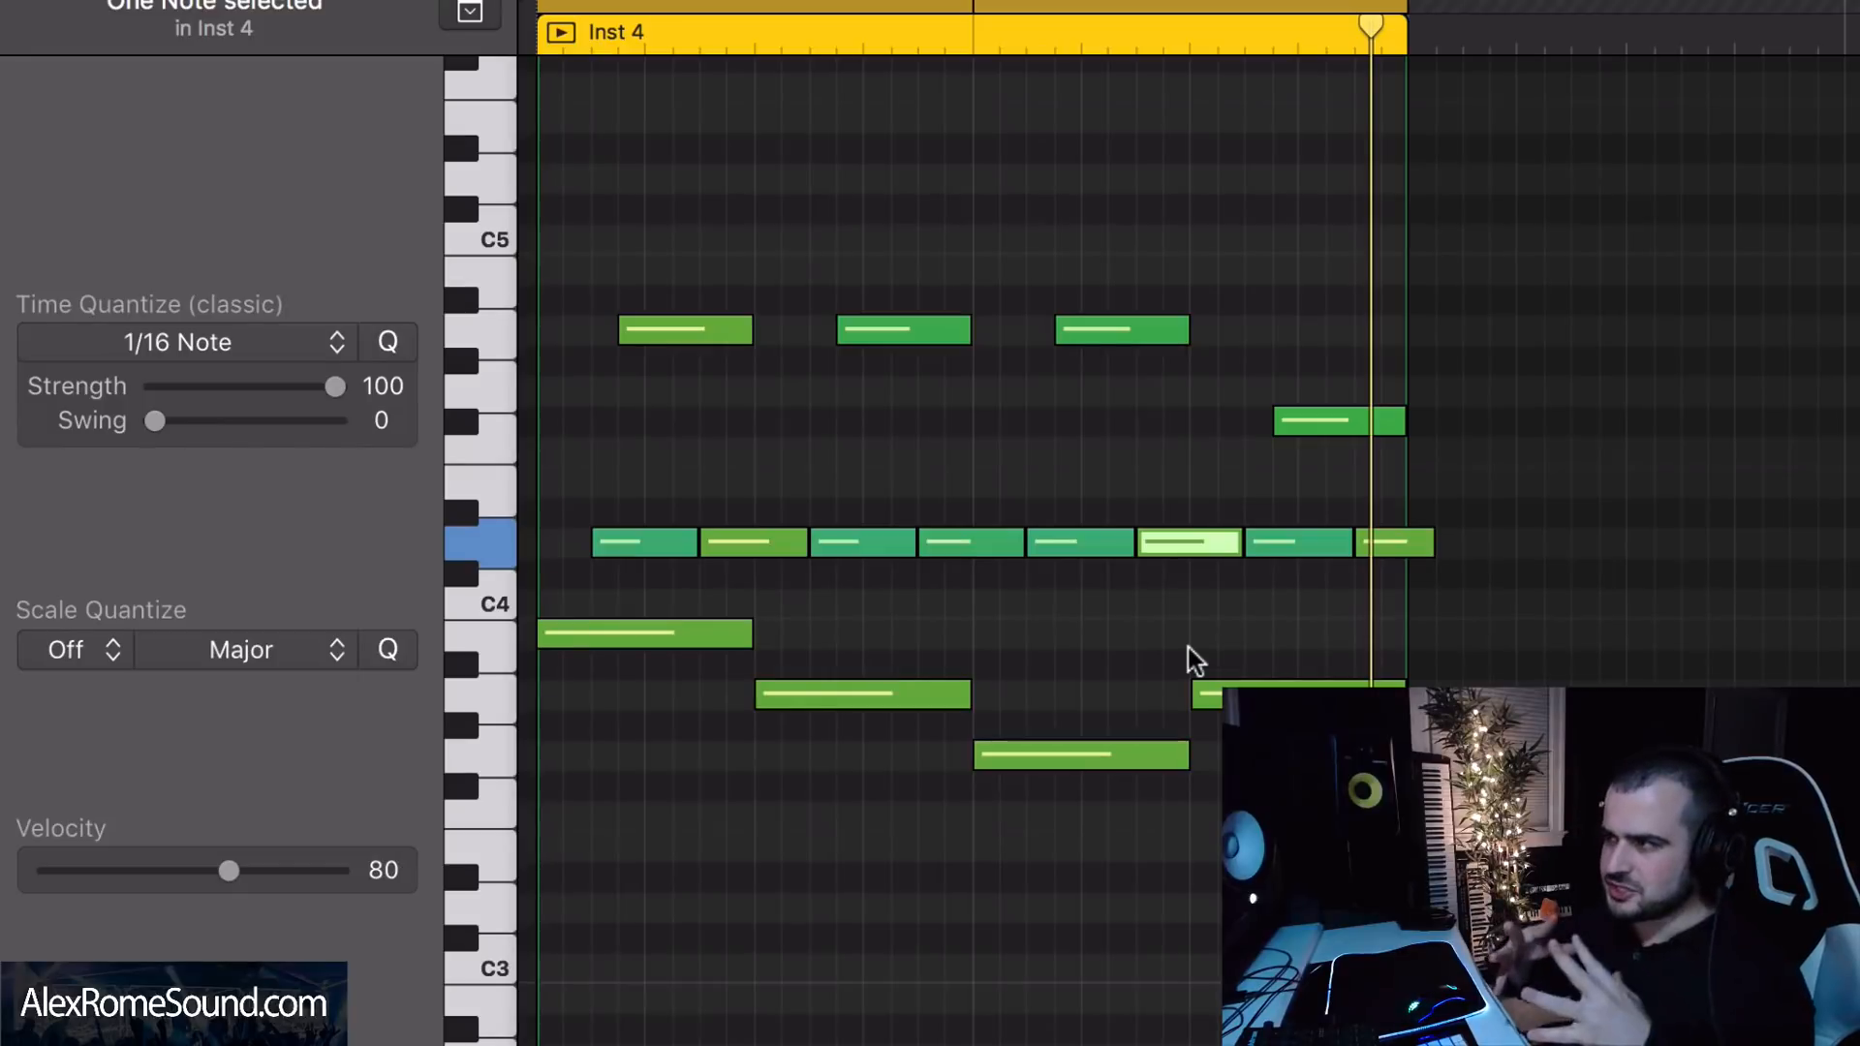
# - Extend the three A4 notes to two beats each so they connect, and play the pattern
pyautogui.moveTo(667, 270); pyautogui.dragTo(1083, 357)
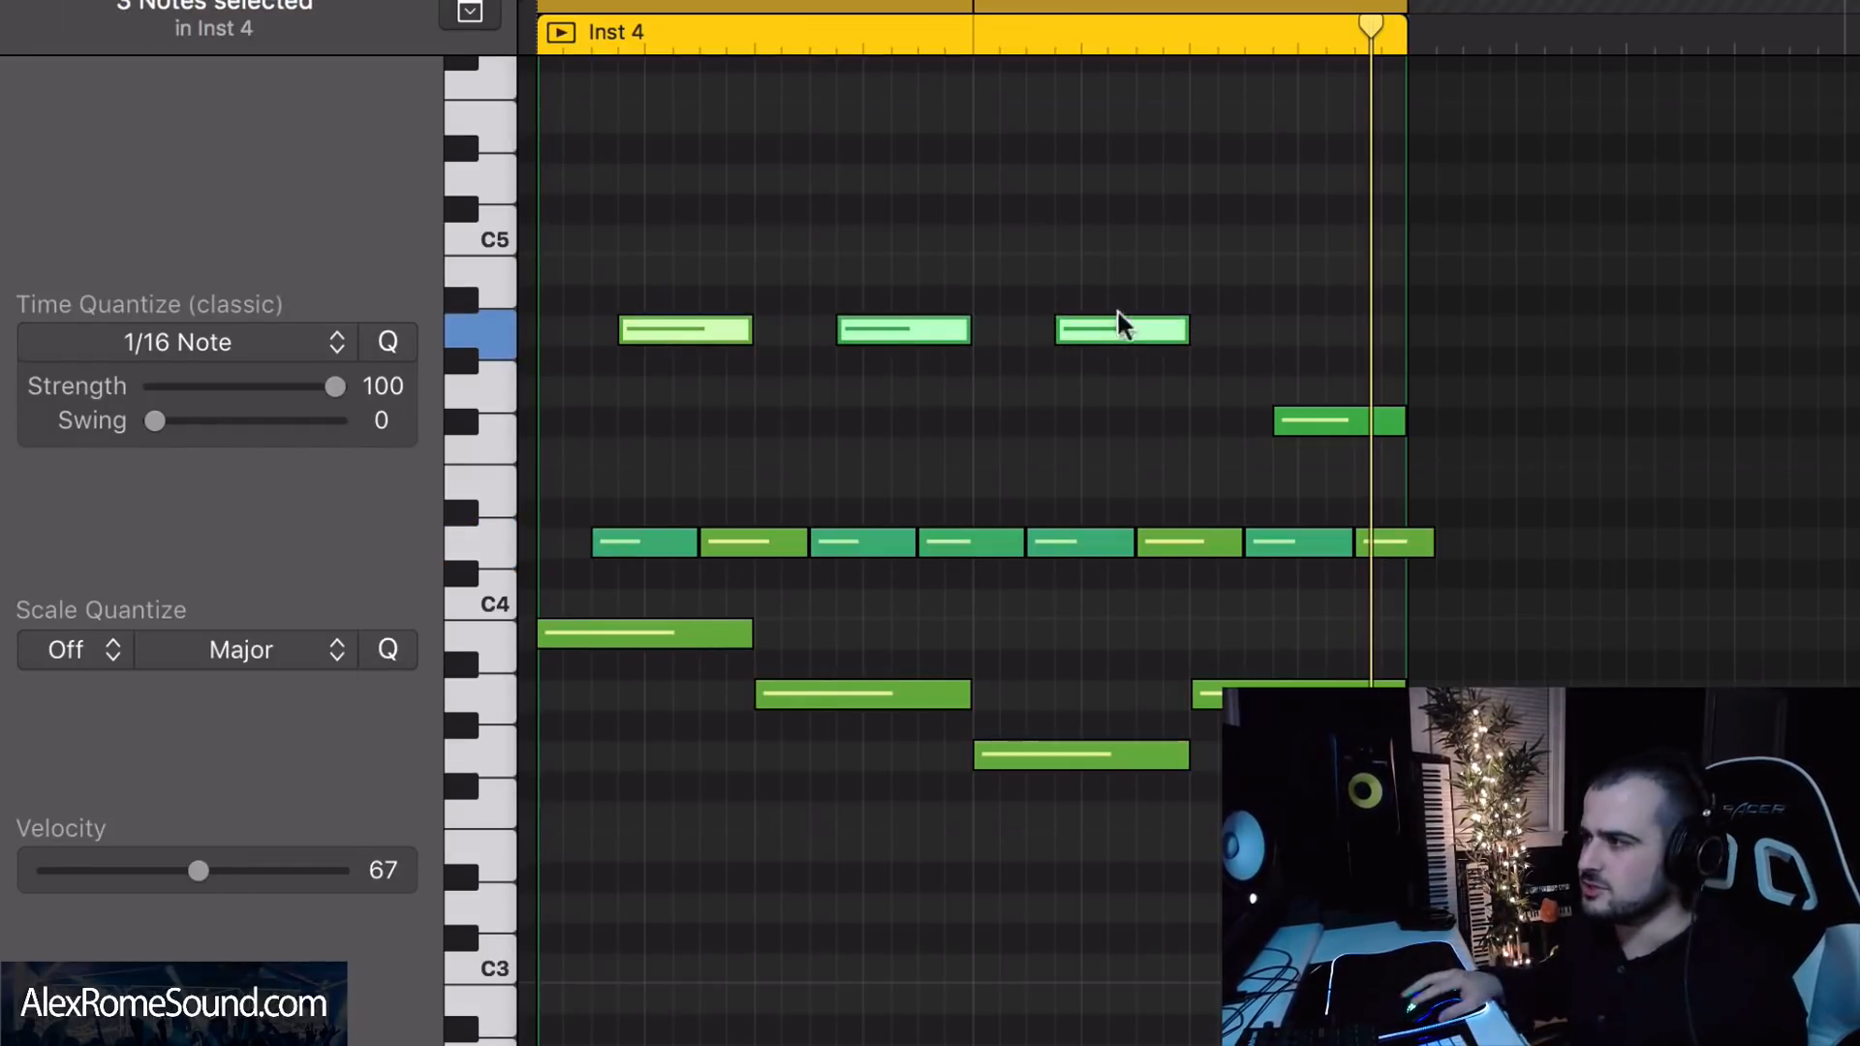
pyautogui.moveTo(1195, 341); pyautogui.dragTo(1269, 353)
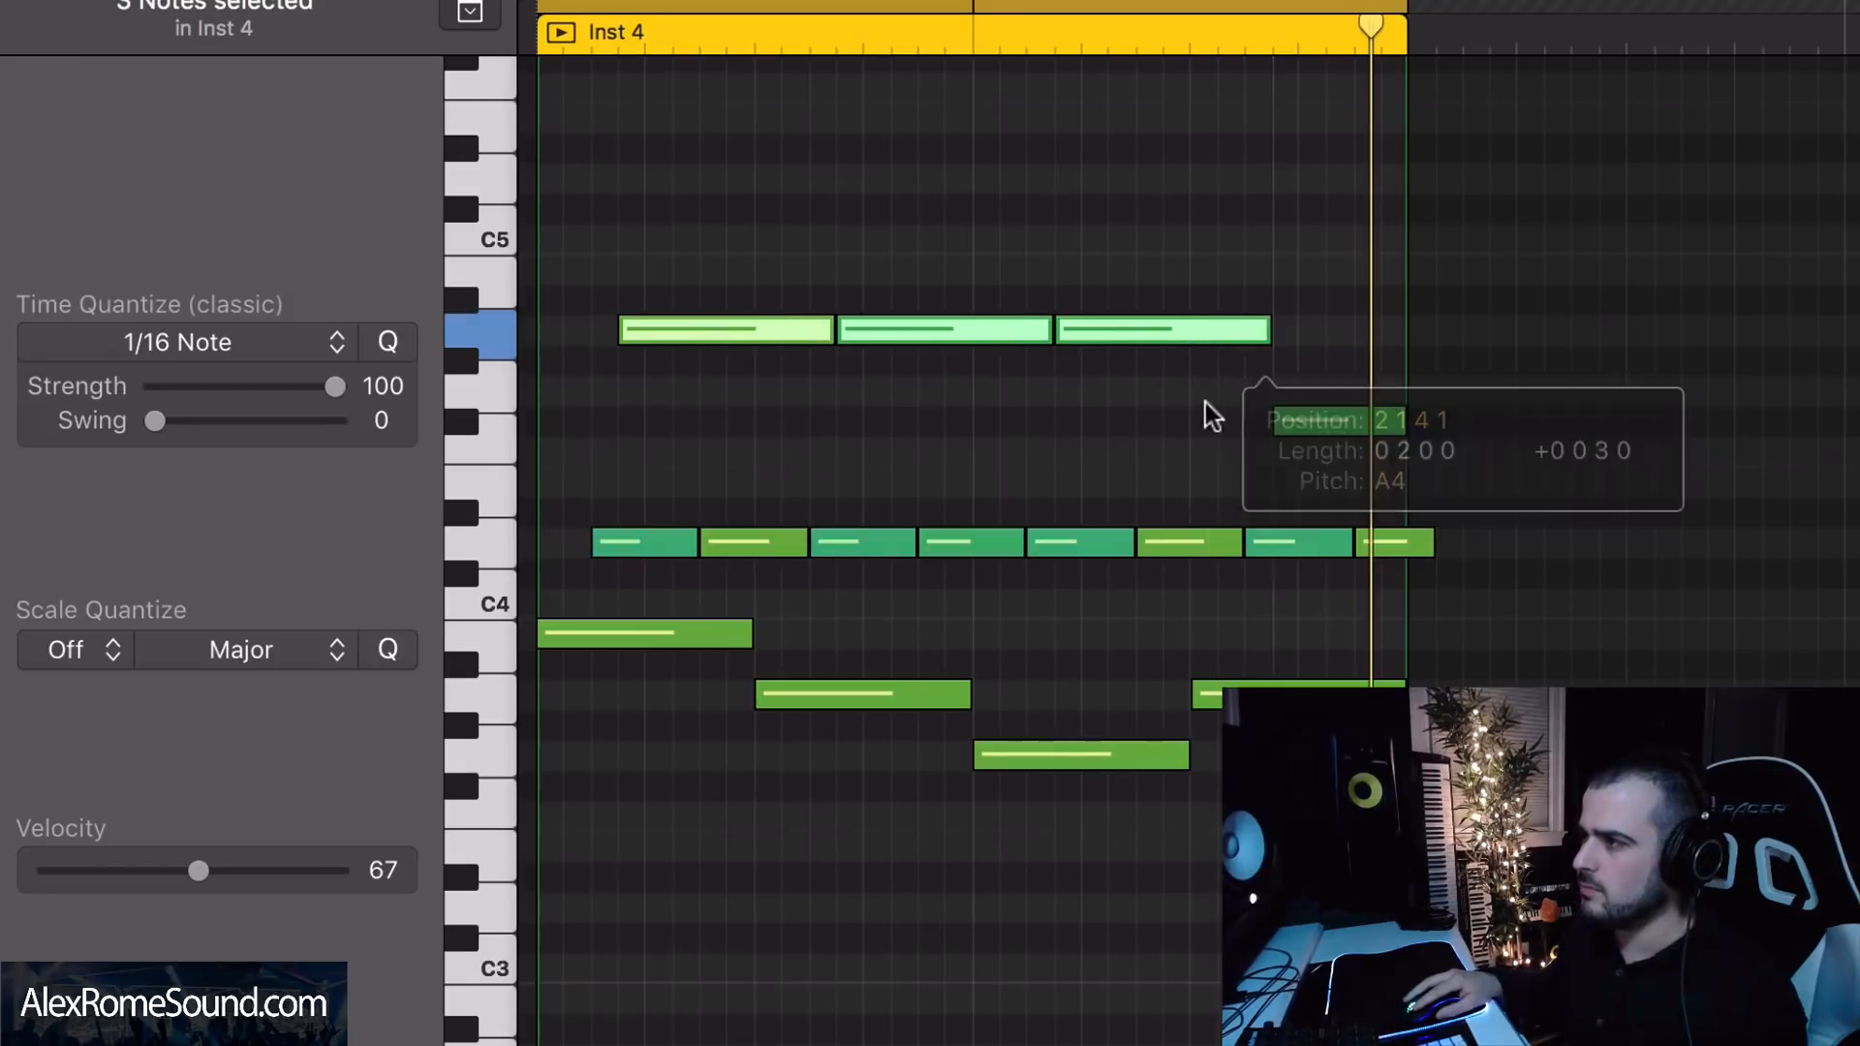
pyautogui.click(1119, 561)
pyautogui.press('space')
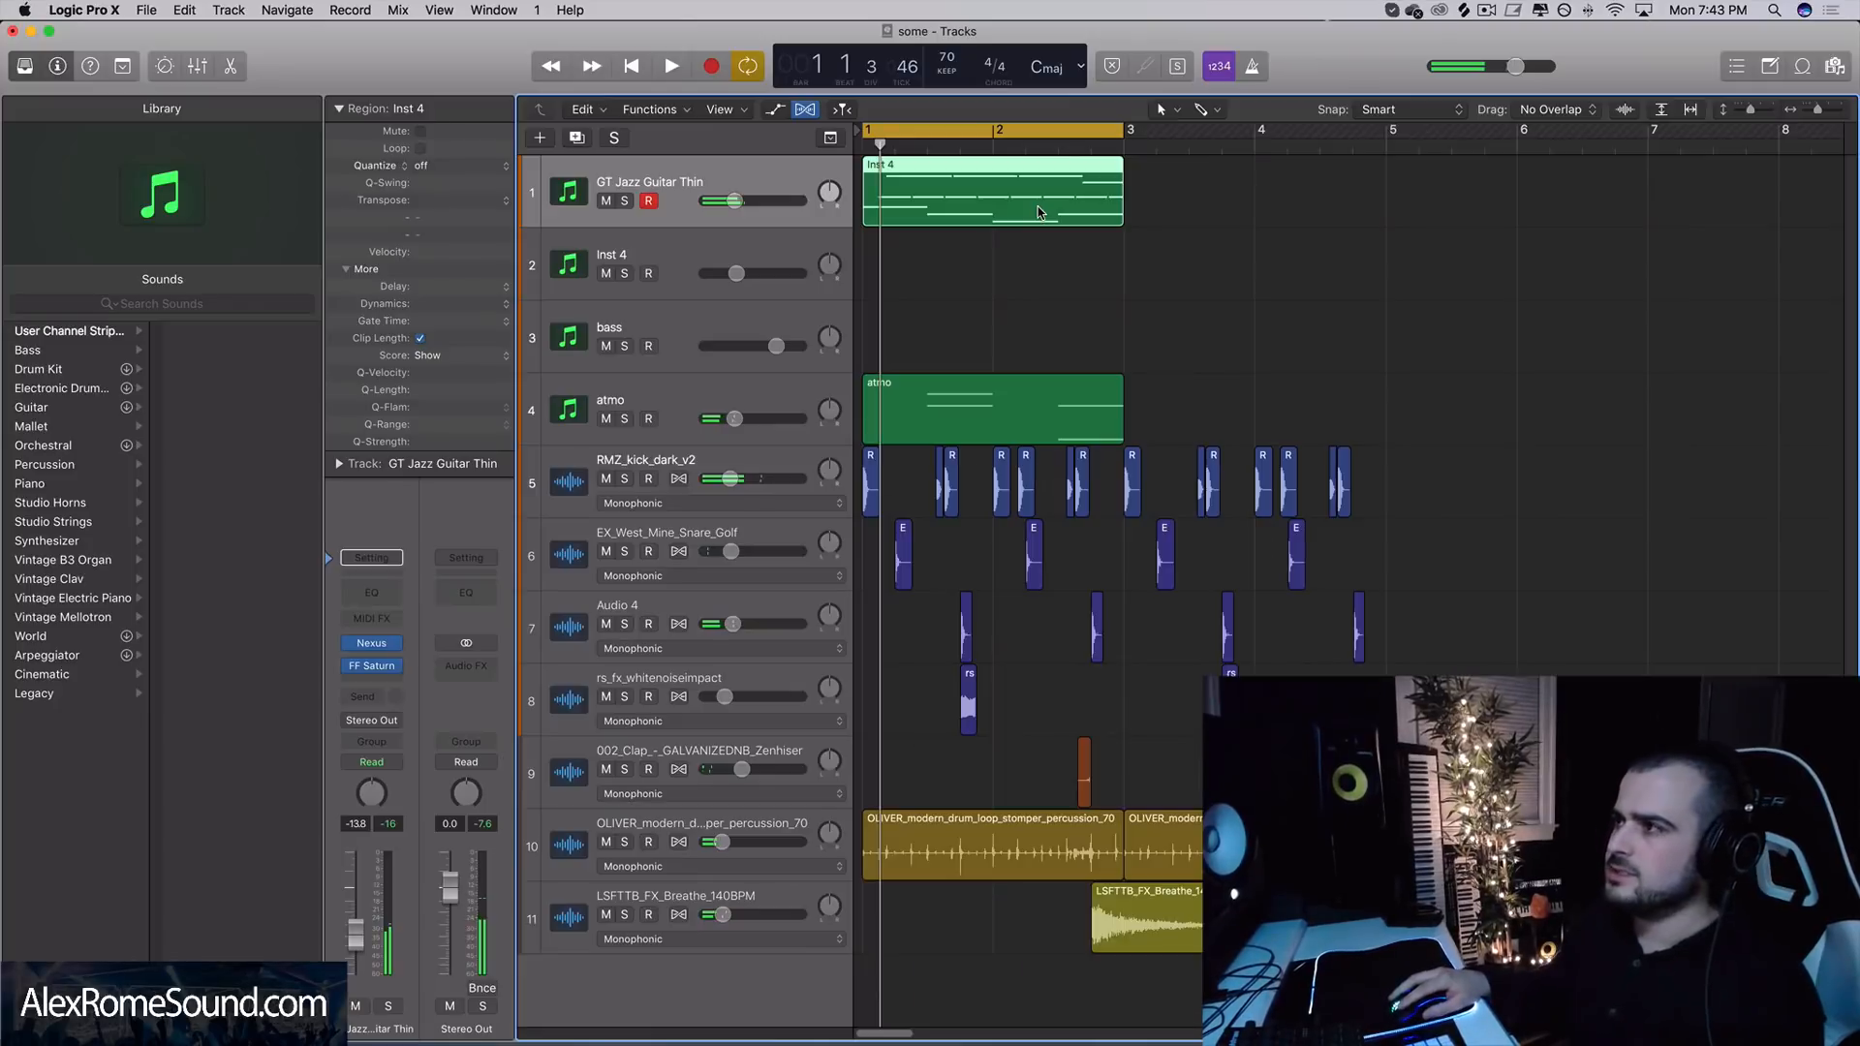
# - Copy the four lowest notes of the GT Jazz Guitar Thin region and paste them onto the bass track at bar 1
pyautogui.press('p')
pyautogui.moveTo(1201, 901); pyautogui.dragTo(775, 787)
pyautogui.press('p')
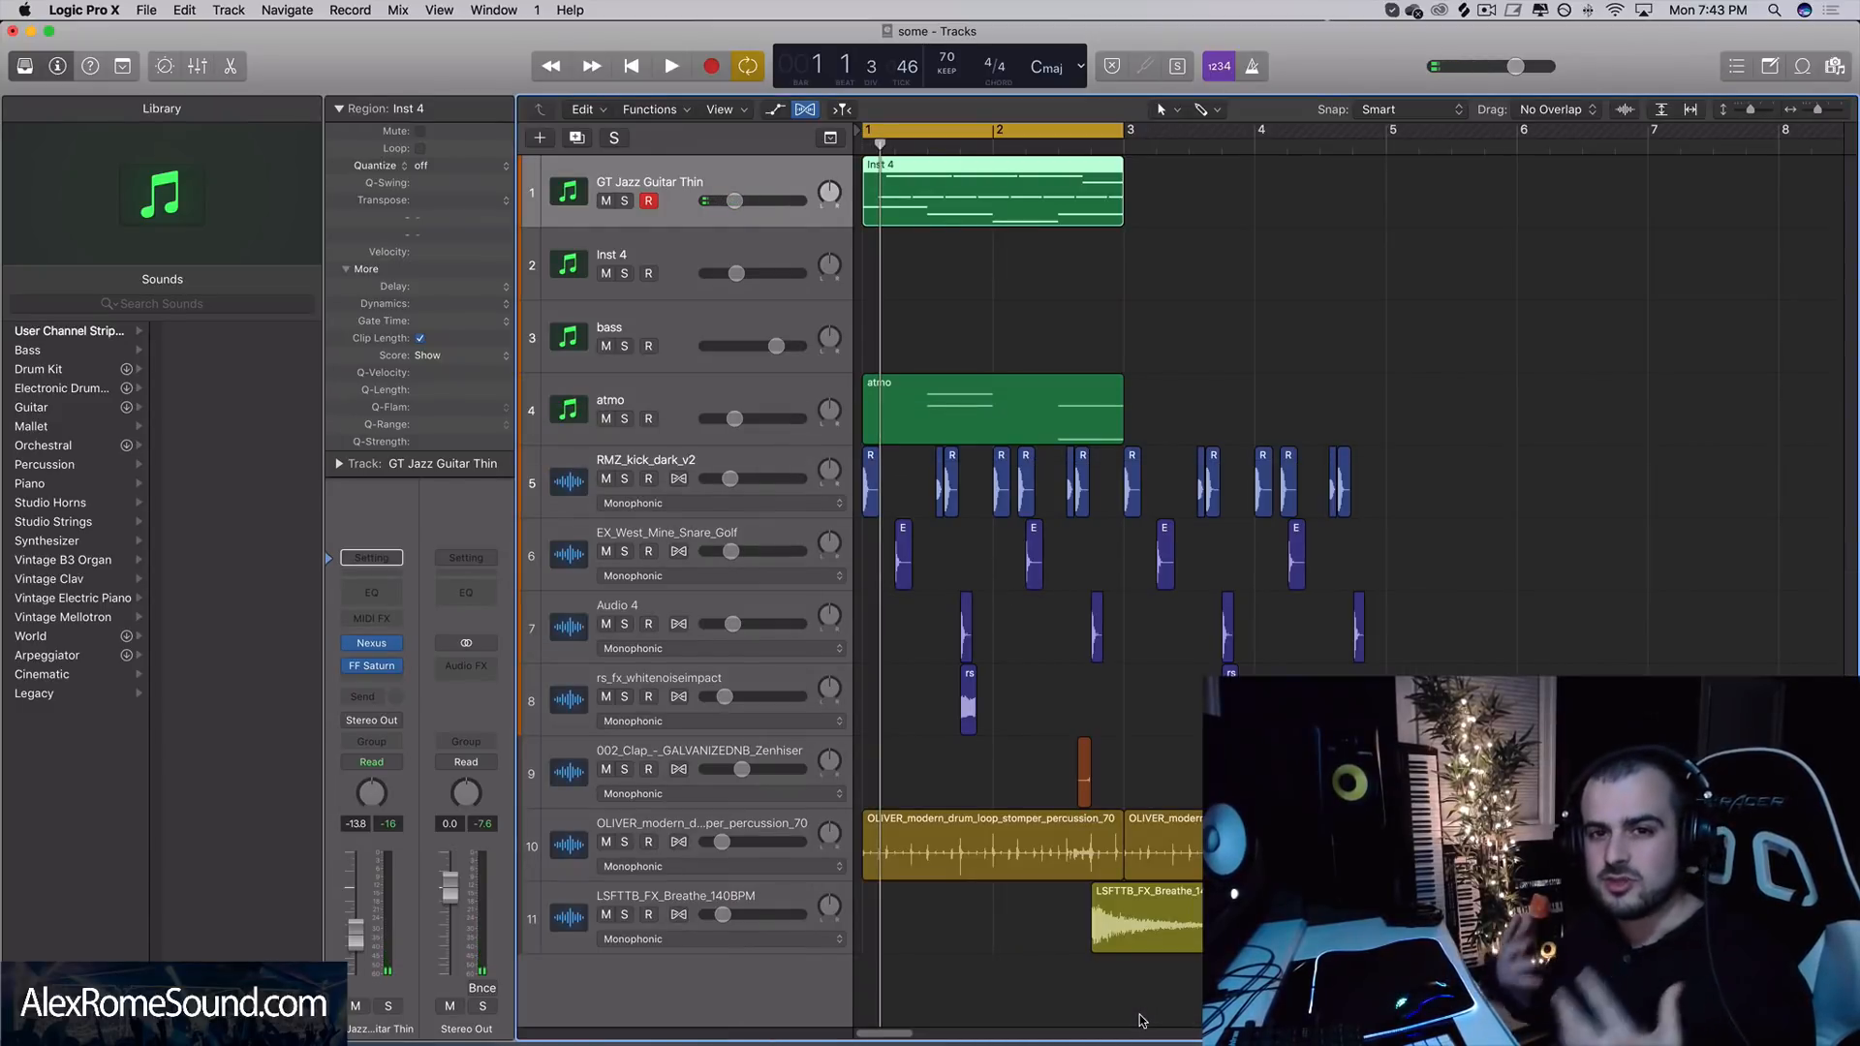
pyautogui.click(930, 198)
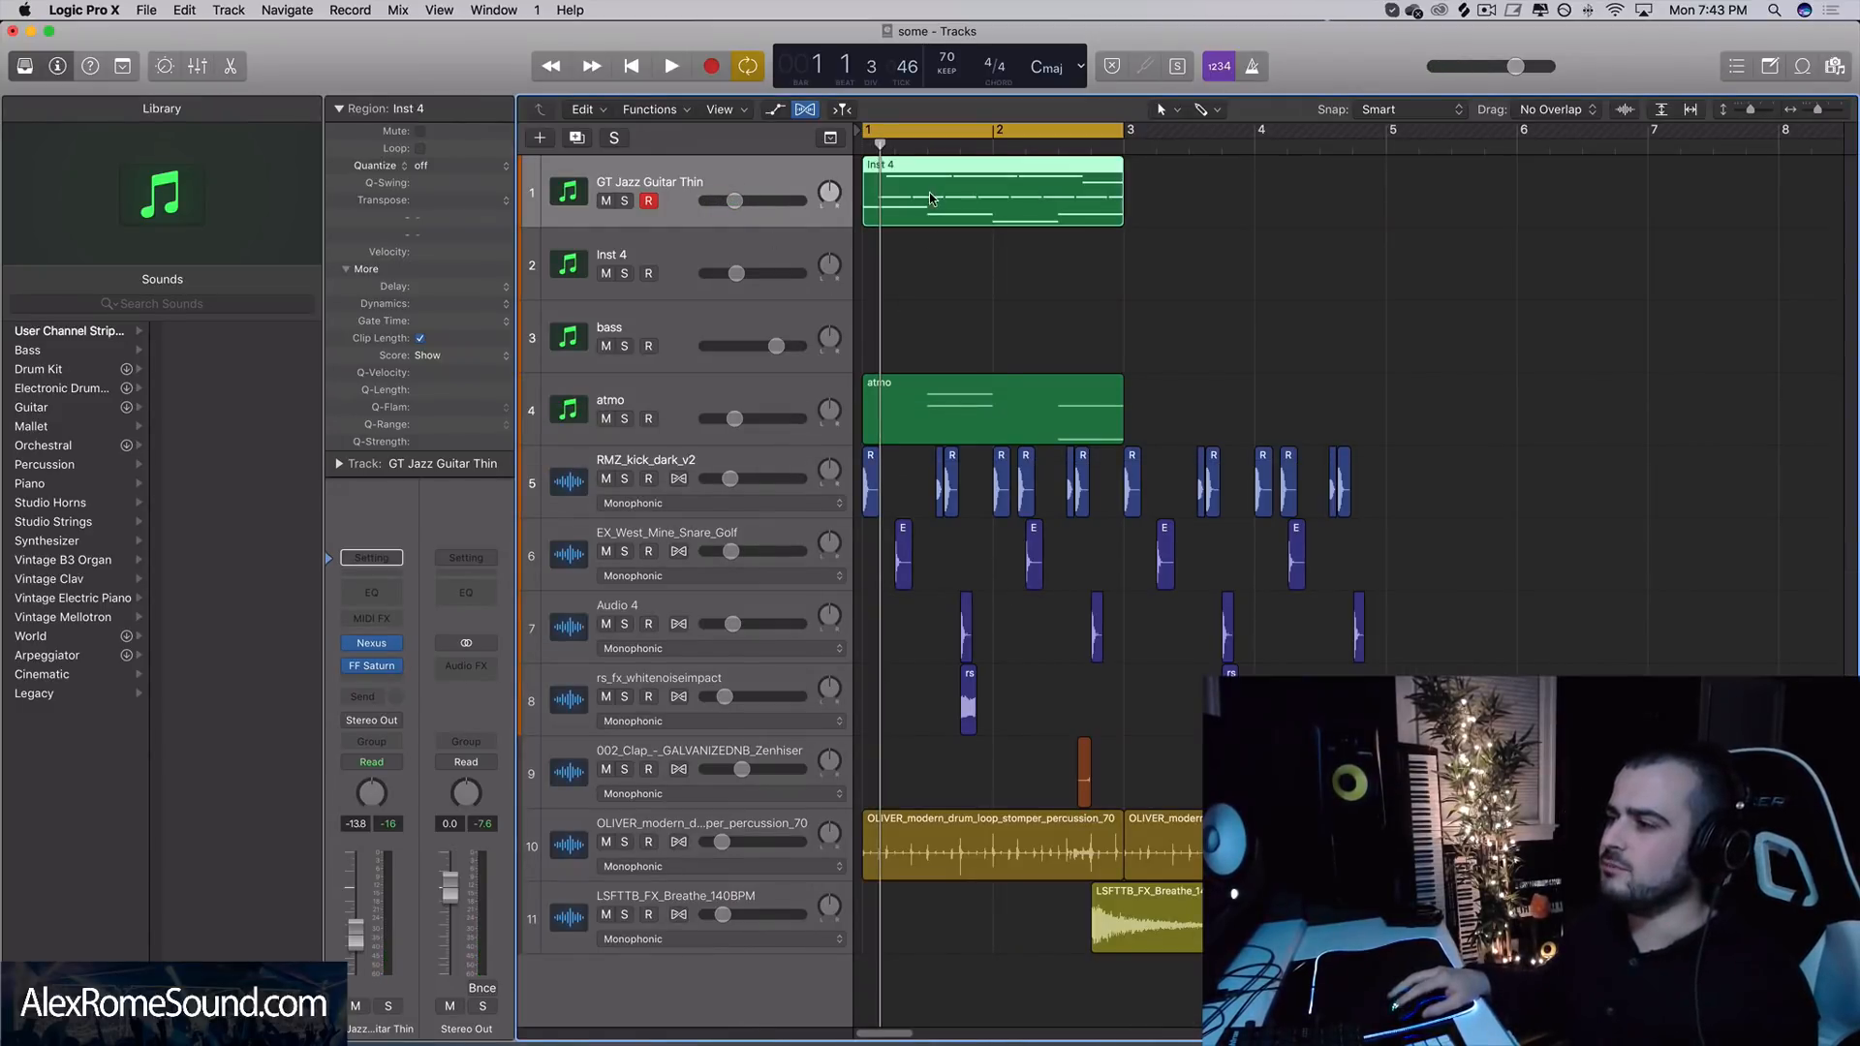
pyautogui.press('p')
pyautogui.click(1100, 895)
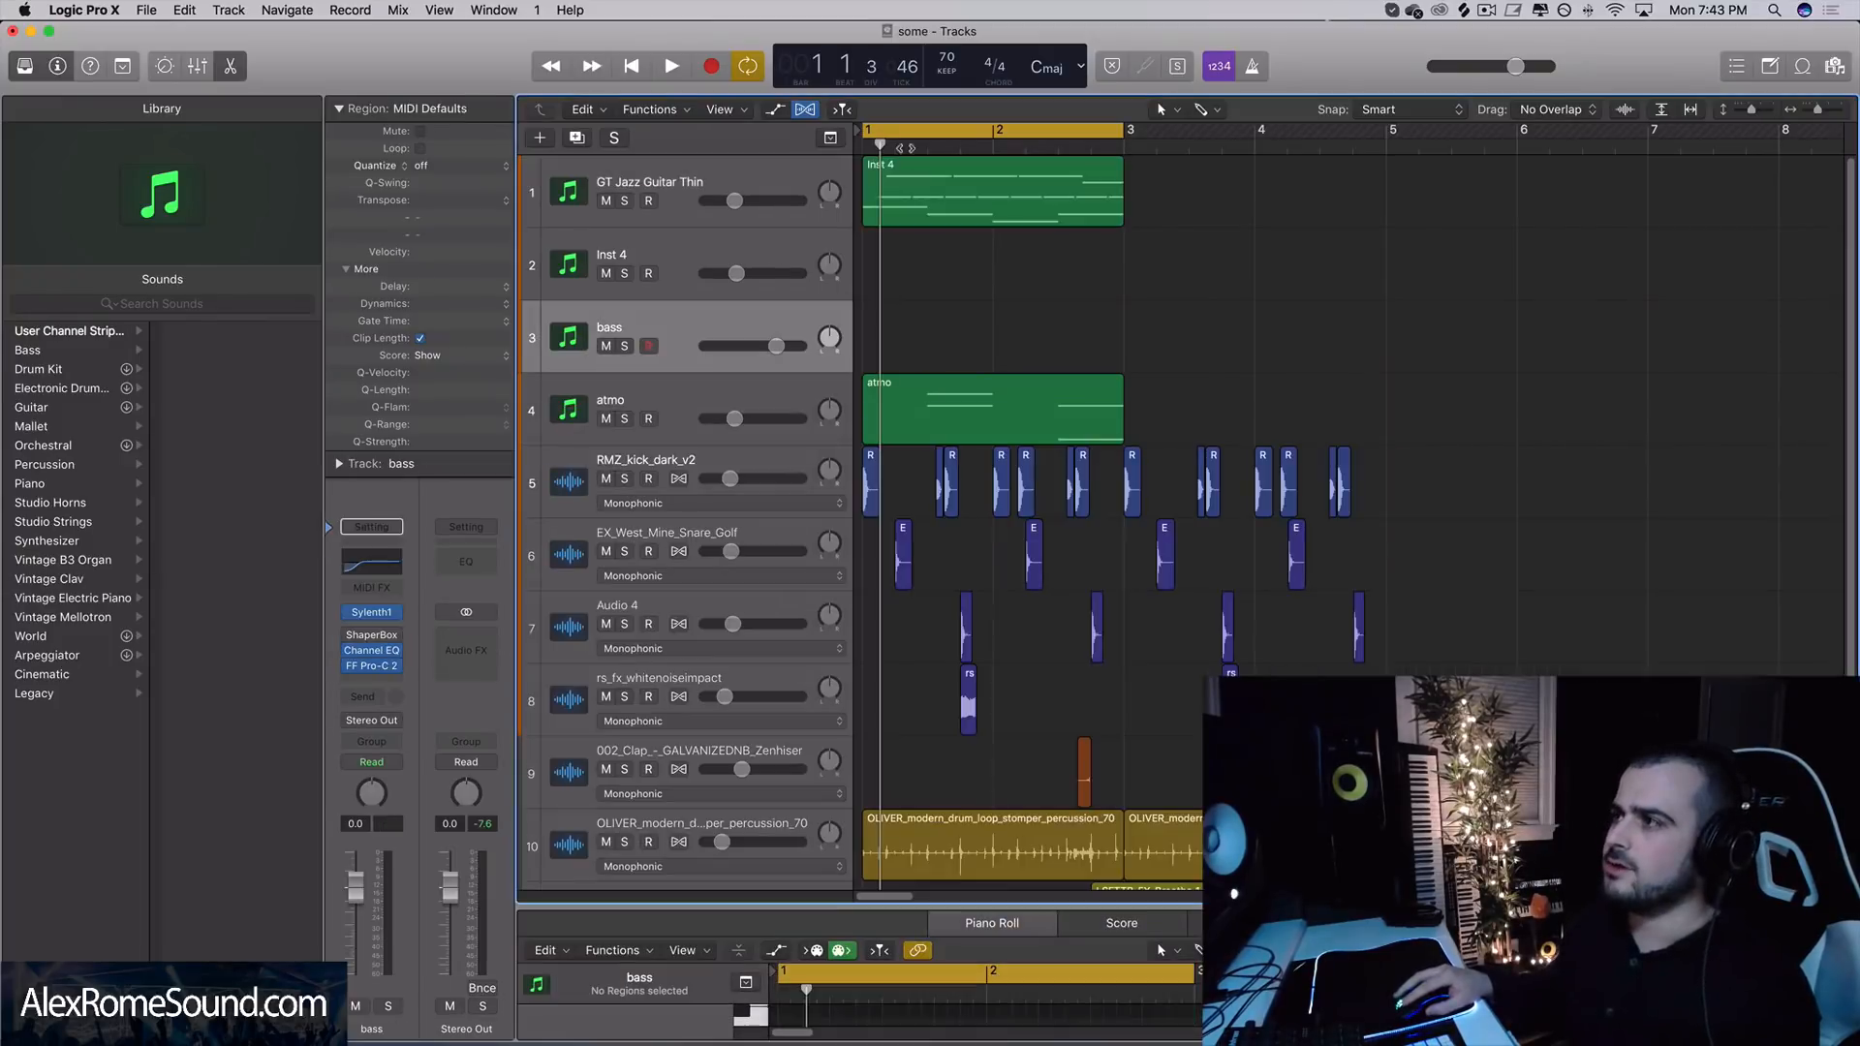
pyautogui.moveTo(894, 145); pyautogui.dragTo(802, 144)
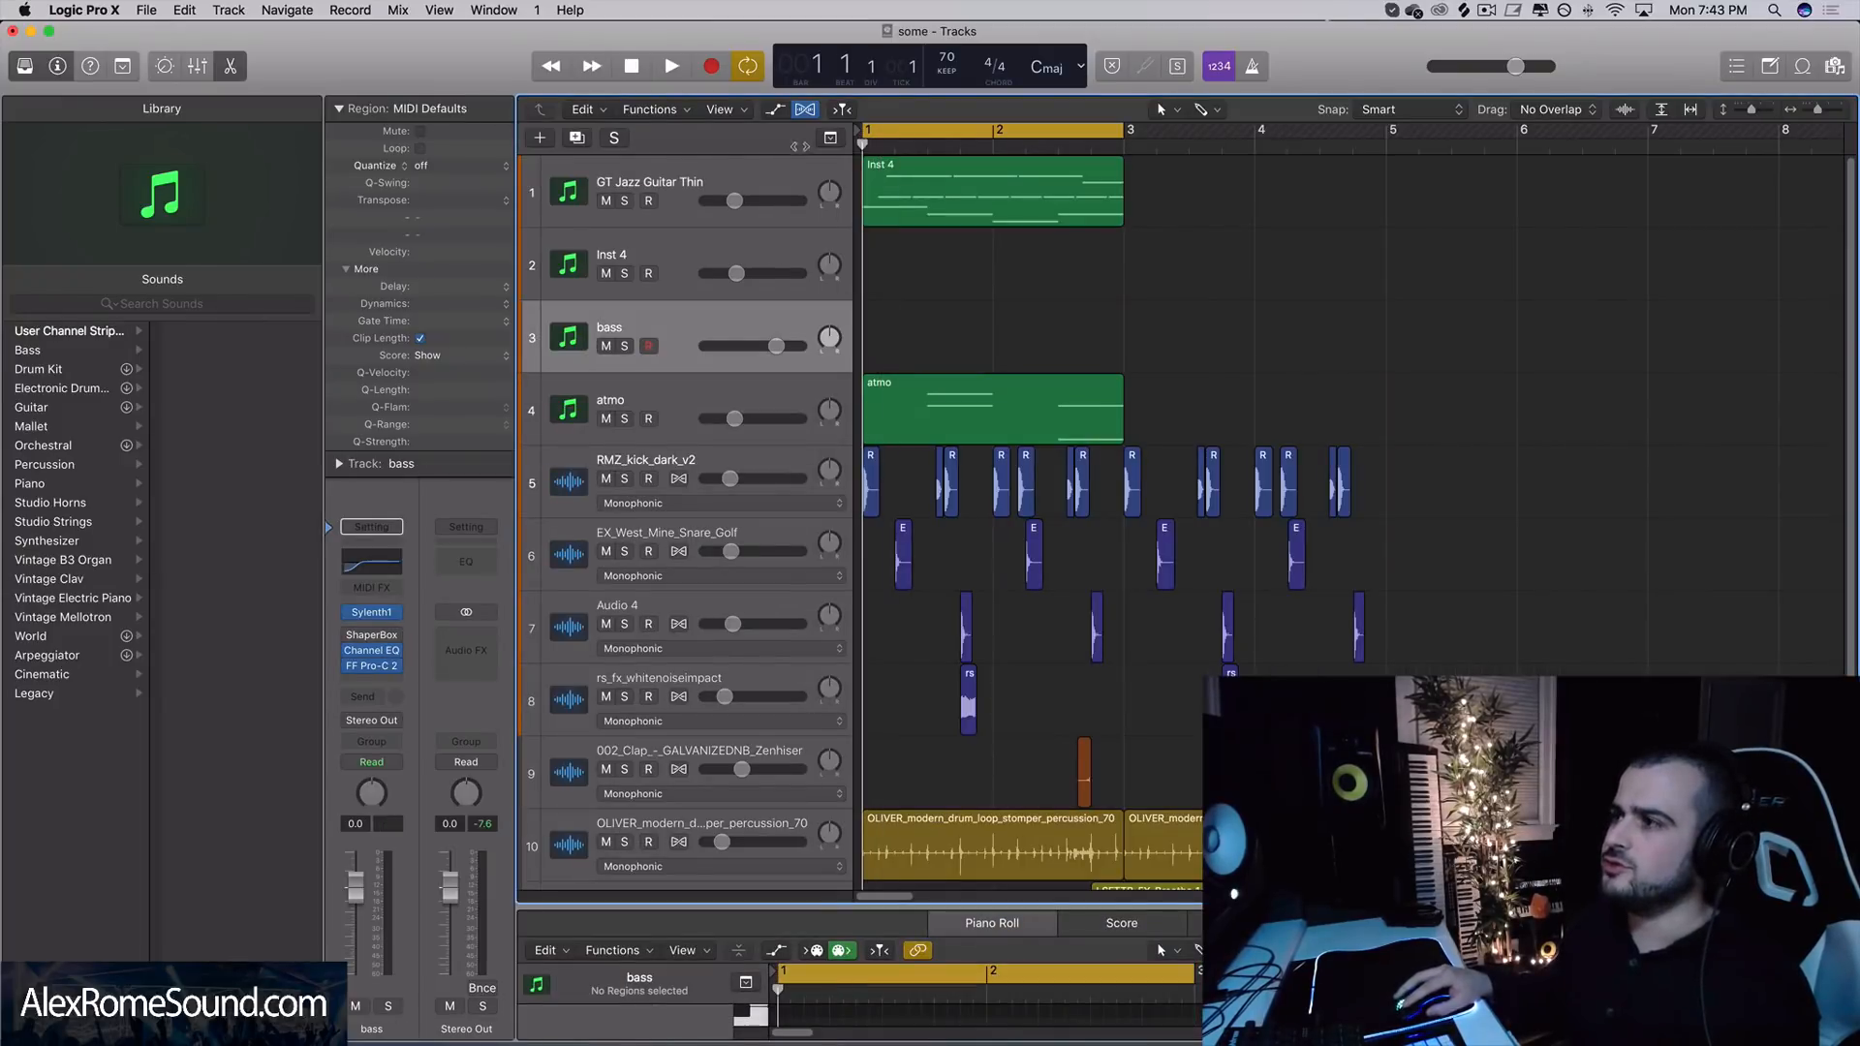
pyautogui.press('super+v')
# - Solo the bass track, transpose its four notes down three octaves to start on B0, and listen to the result
pyautogui.click(624, 346)
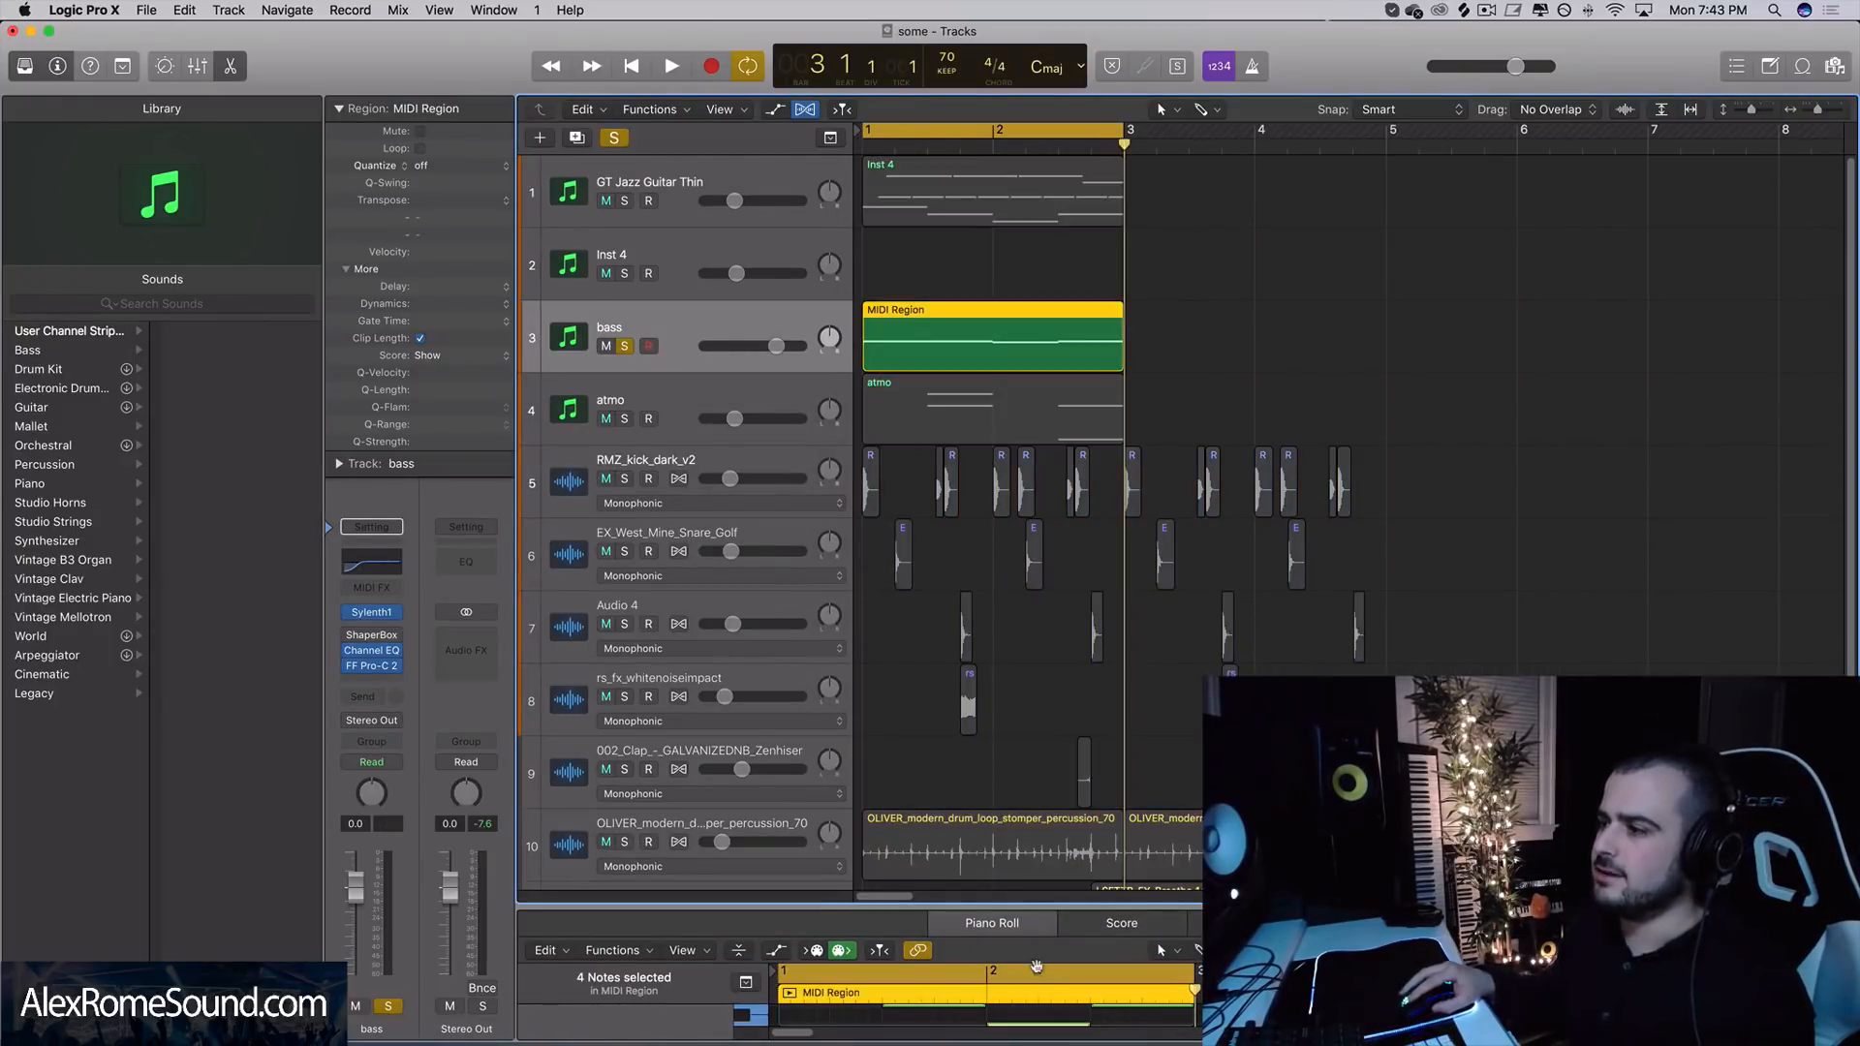
pyautogui.press('space')
pyautogui.click(988, 922)
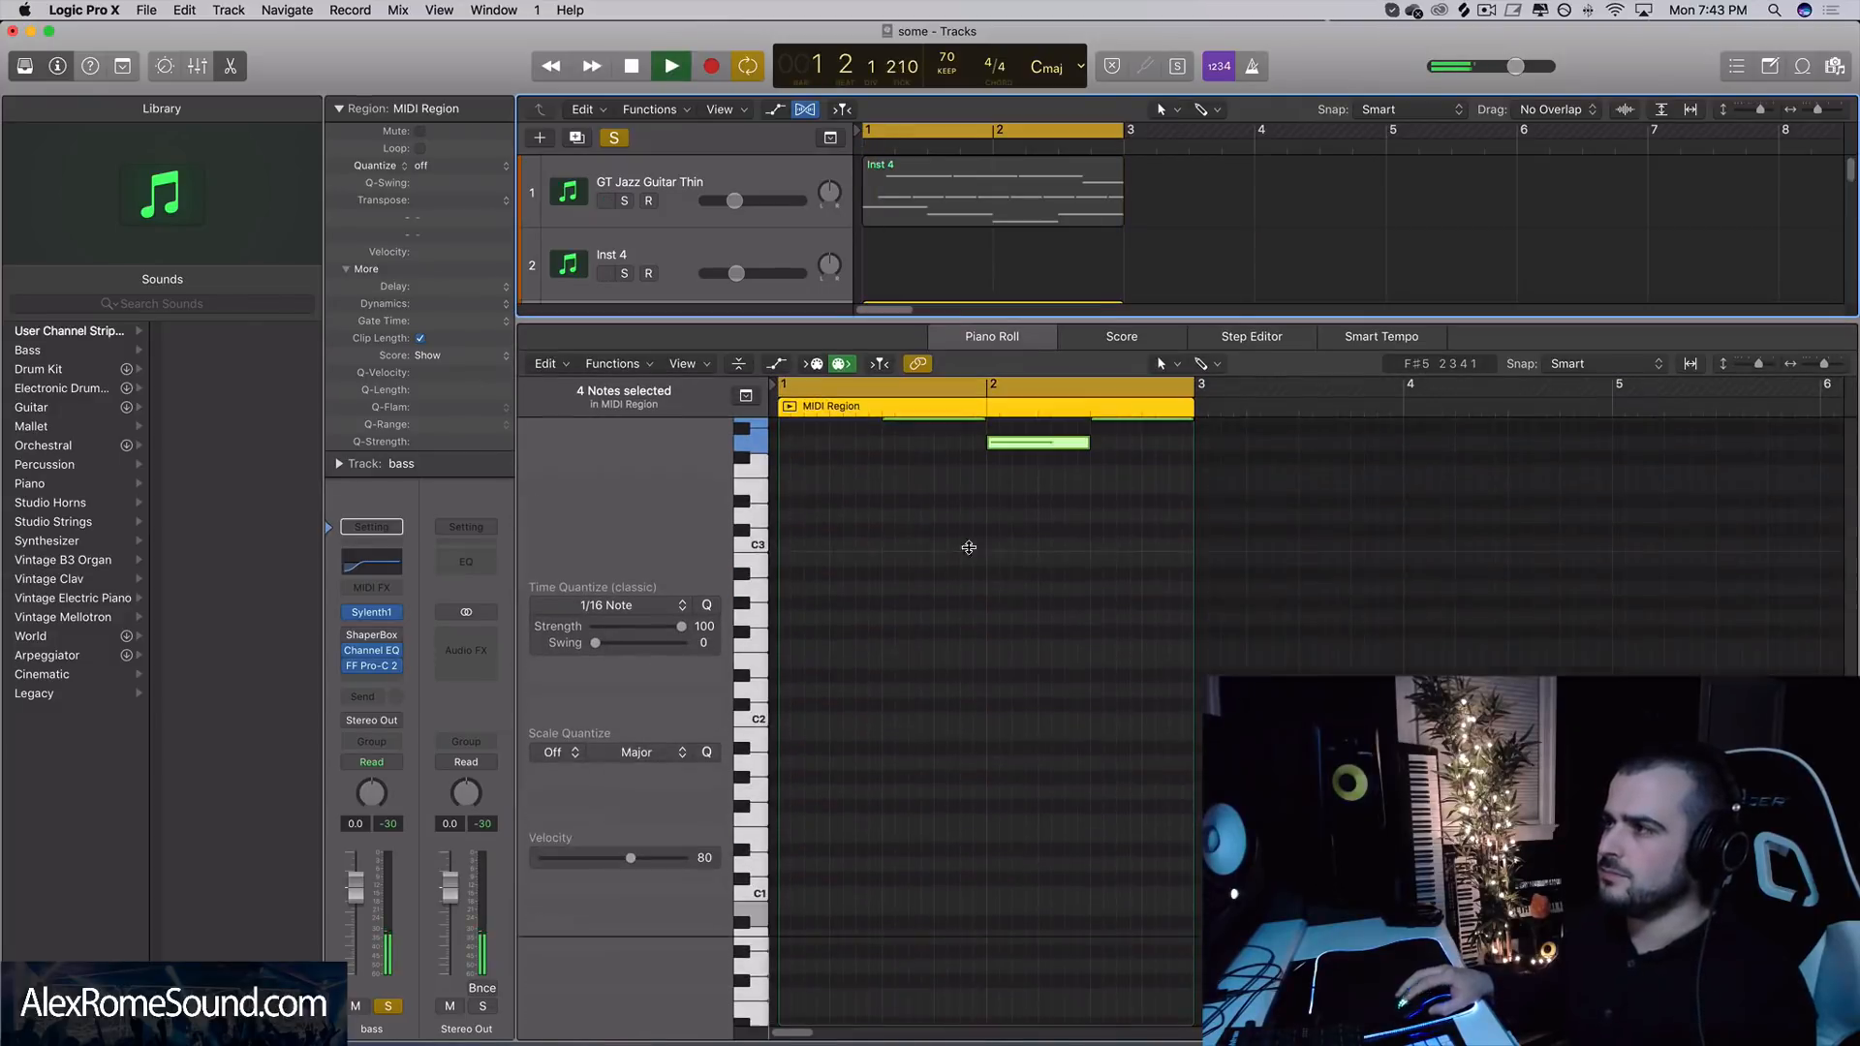
pyautogui.scroll(2, 923, 641)
pyautogui.press('space')
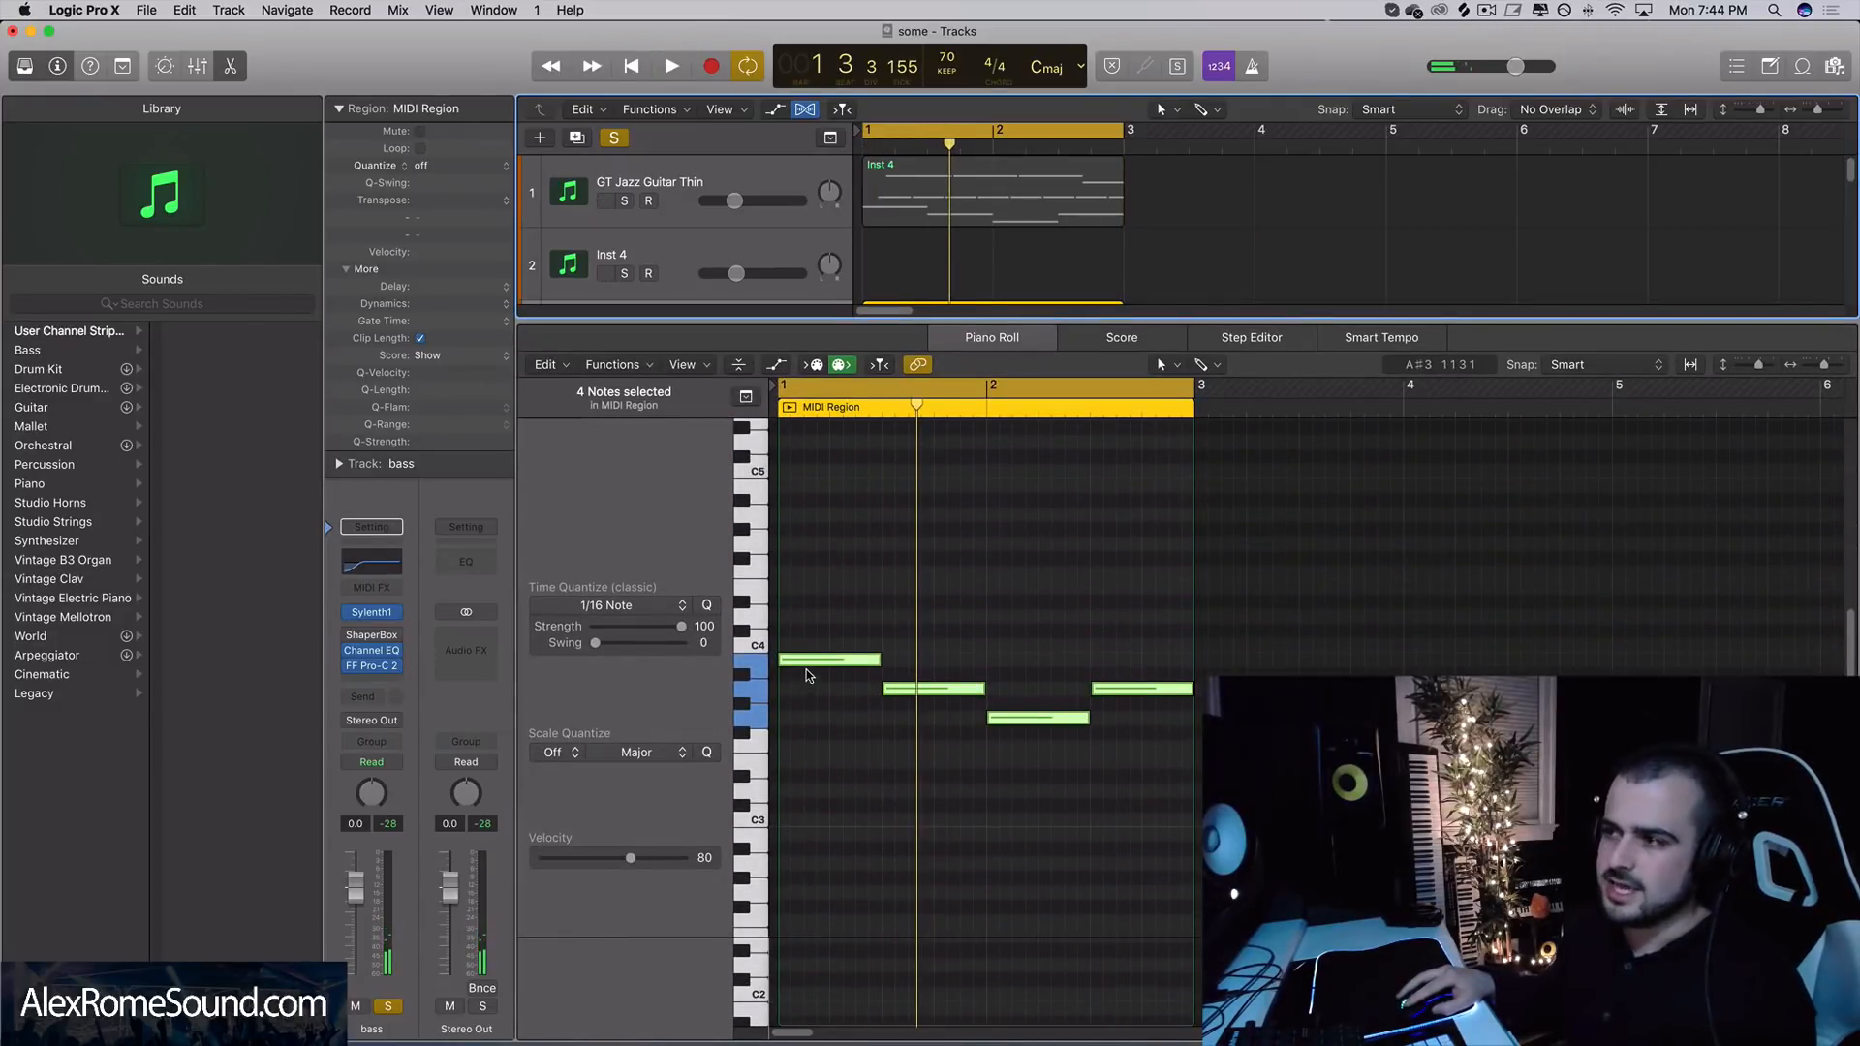
pyautogui.moveTo(814, 665); pyautogui.dragTo(816, 872)
pyautogui.press('space')
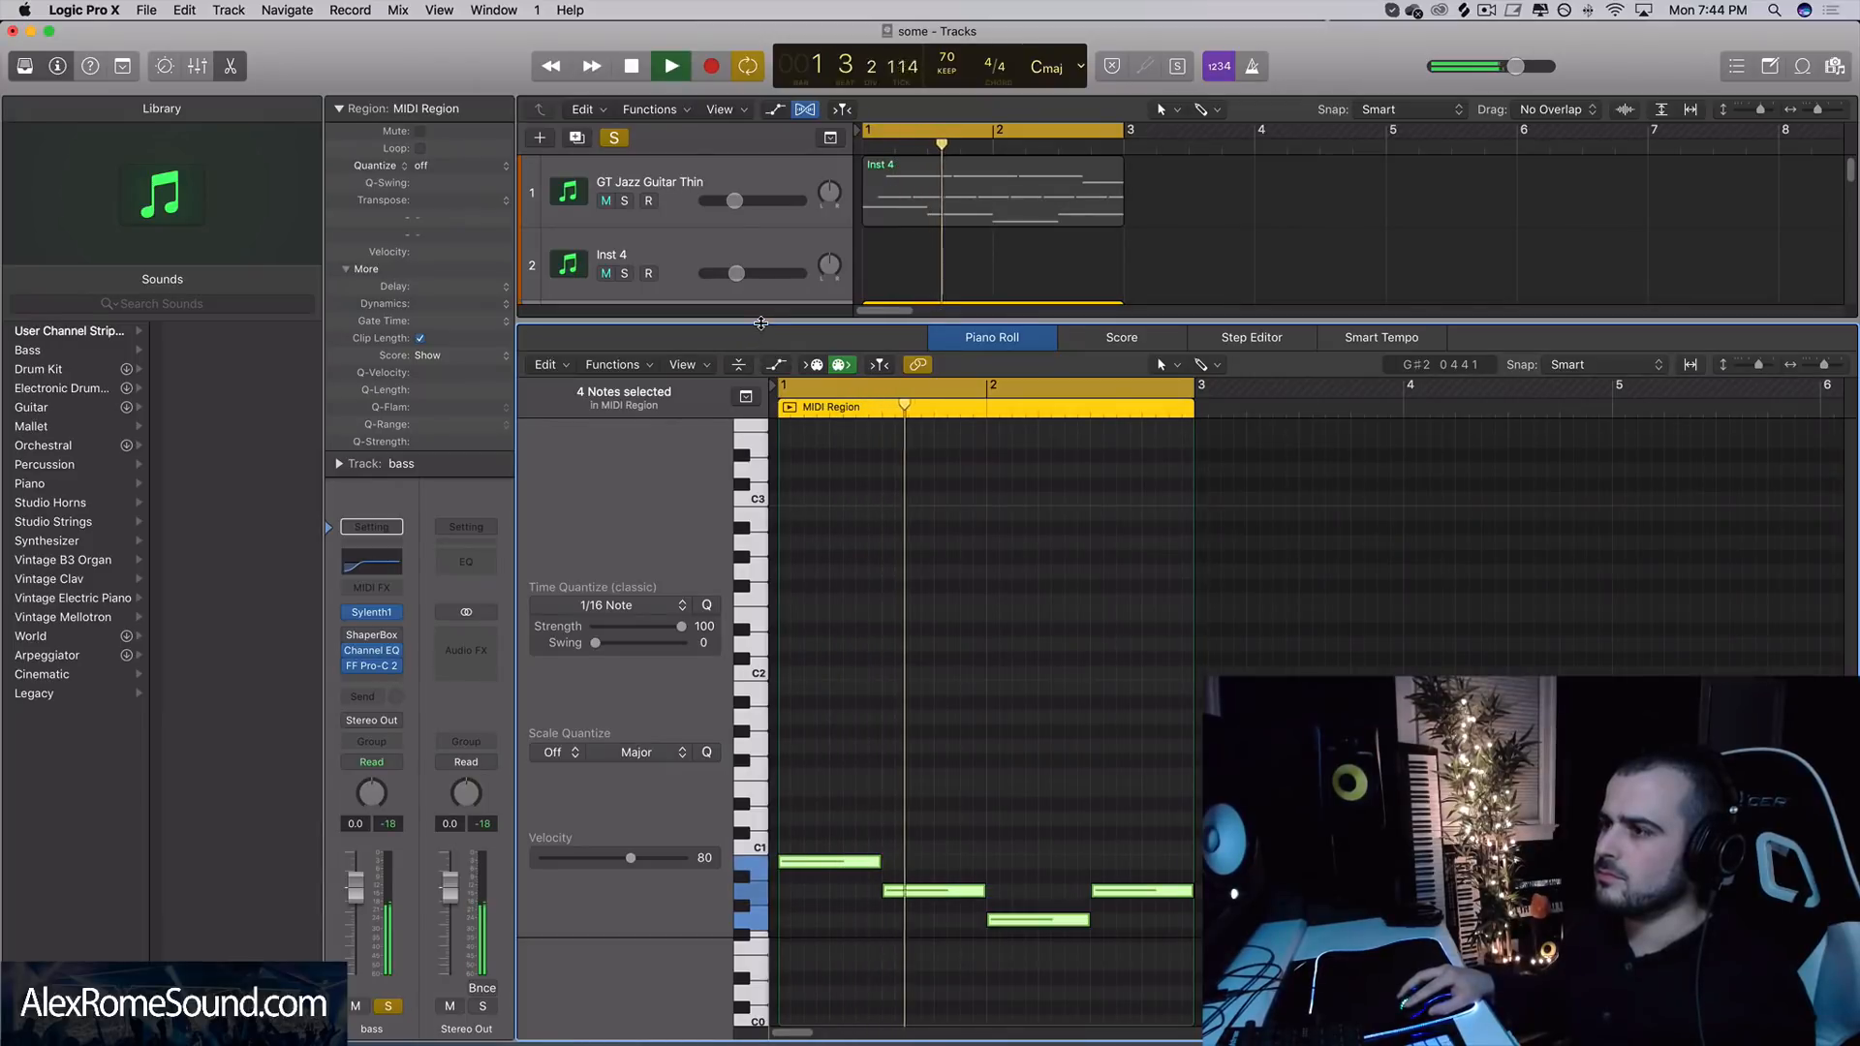
# - Close the note editor, unsolo the bass, and lower its volume to -0.9 dB while playing the full mix
pyautogui.press('e')
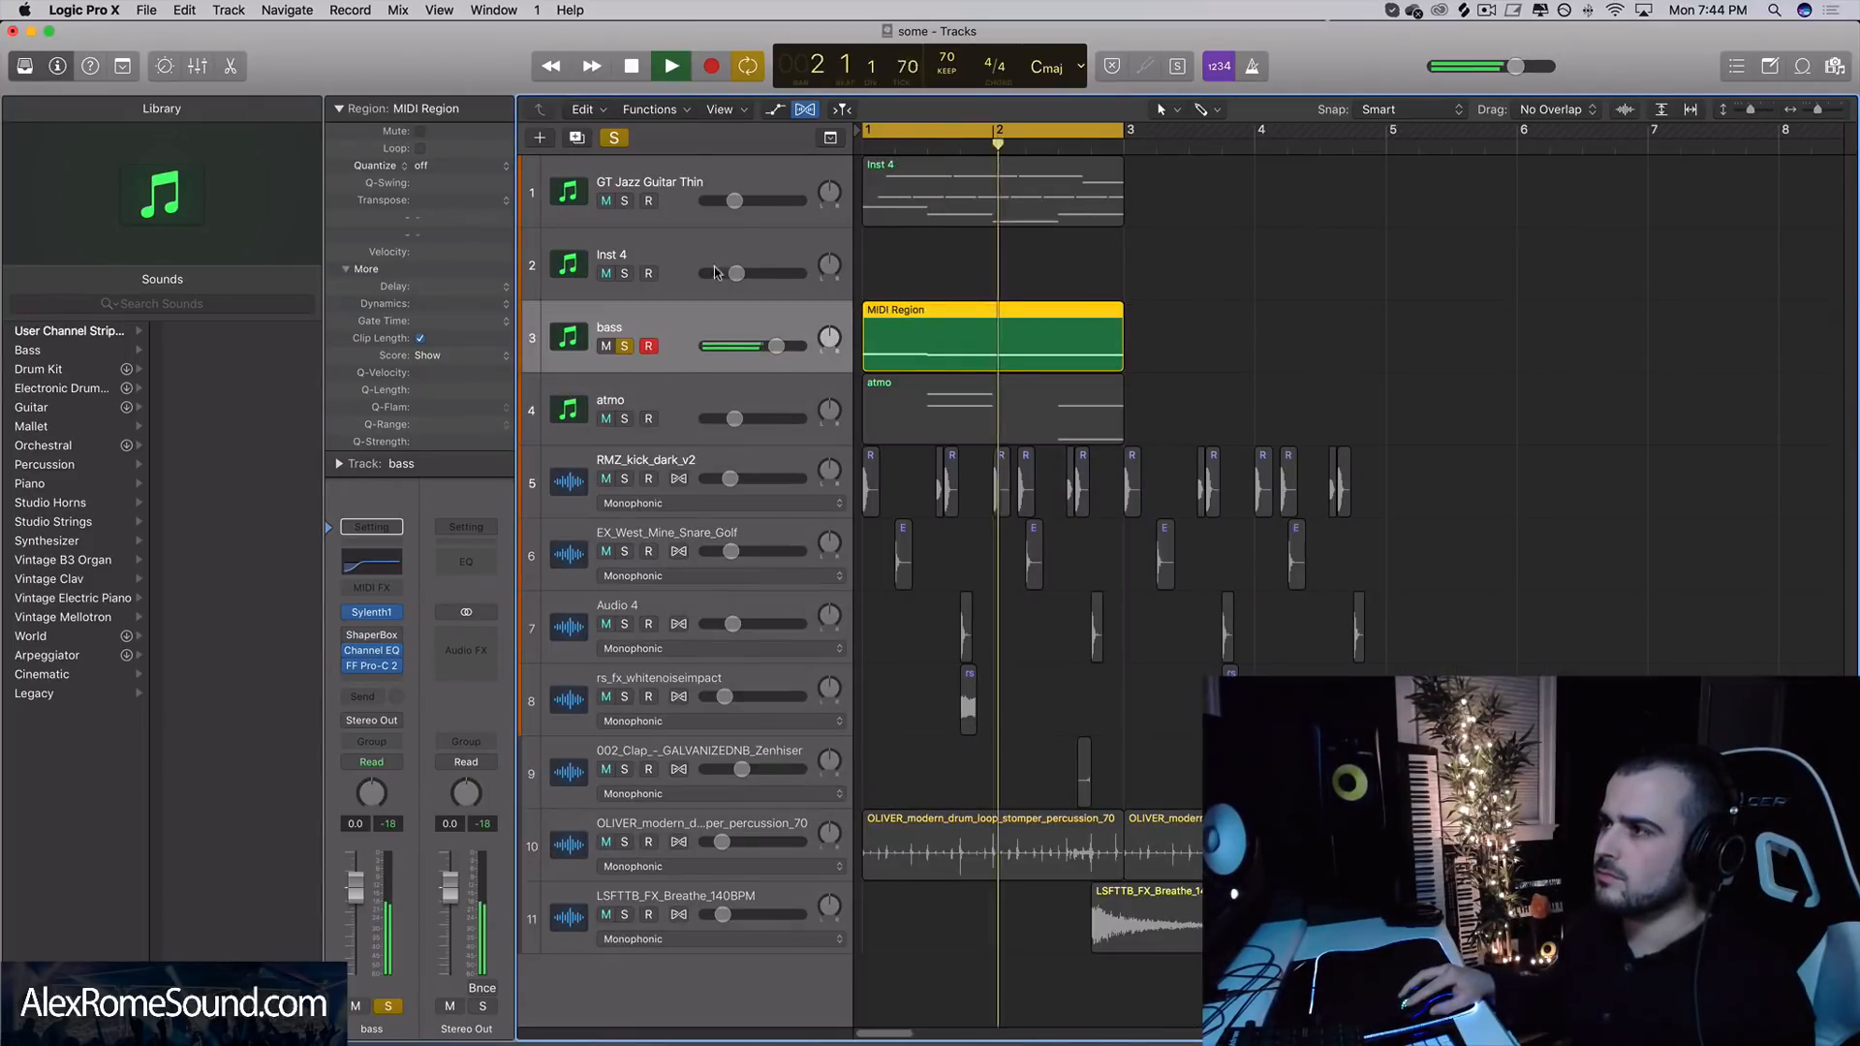
pyautogui.press('space')
pyautogui.click(624, 345)
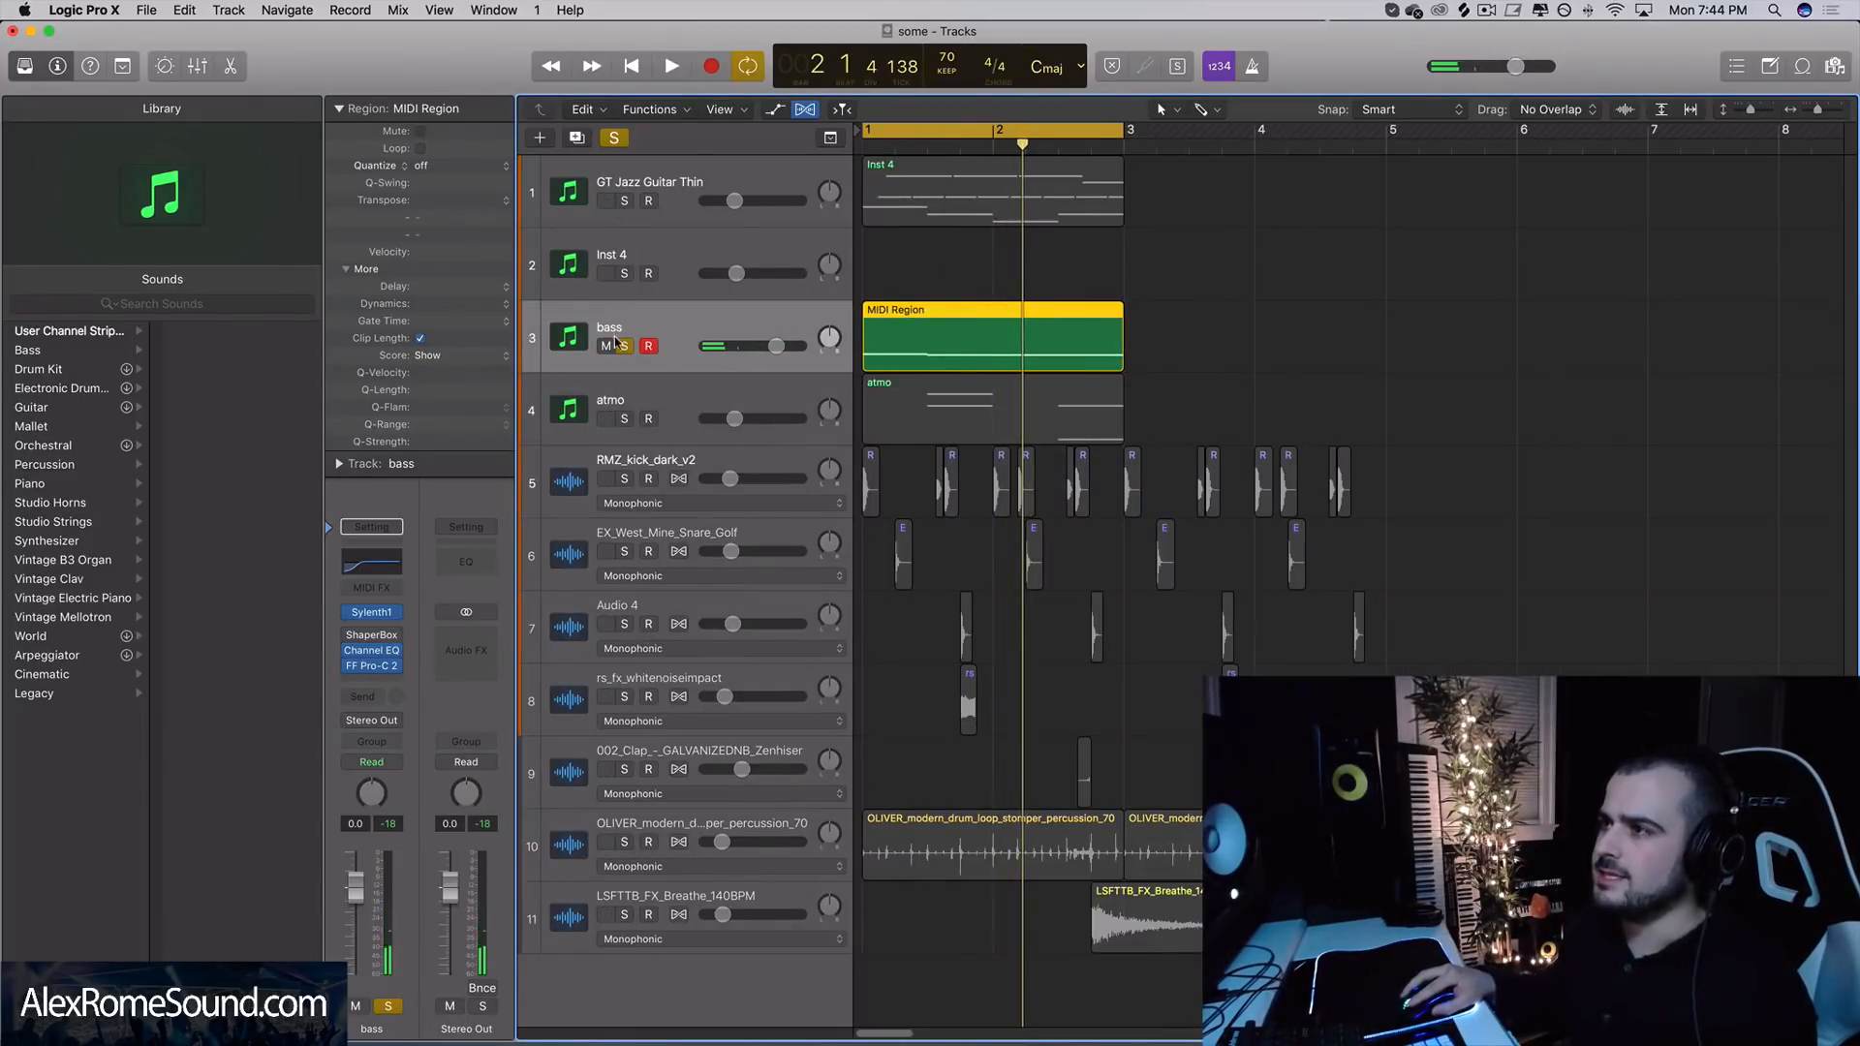
pyautogui.click(625, 346)
pyautogui.click(1014, 387)
pyautogui.click(1208, 389)
pyautogui.press('space')
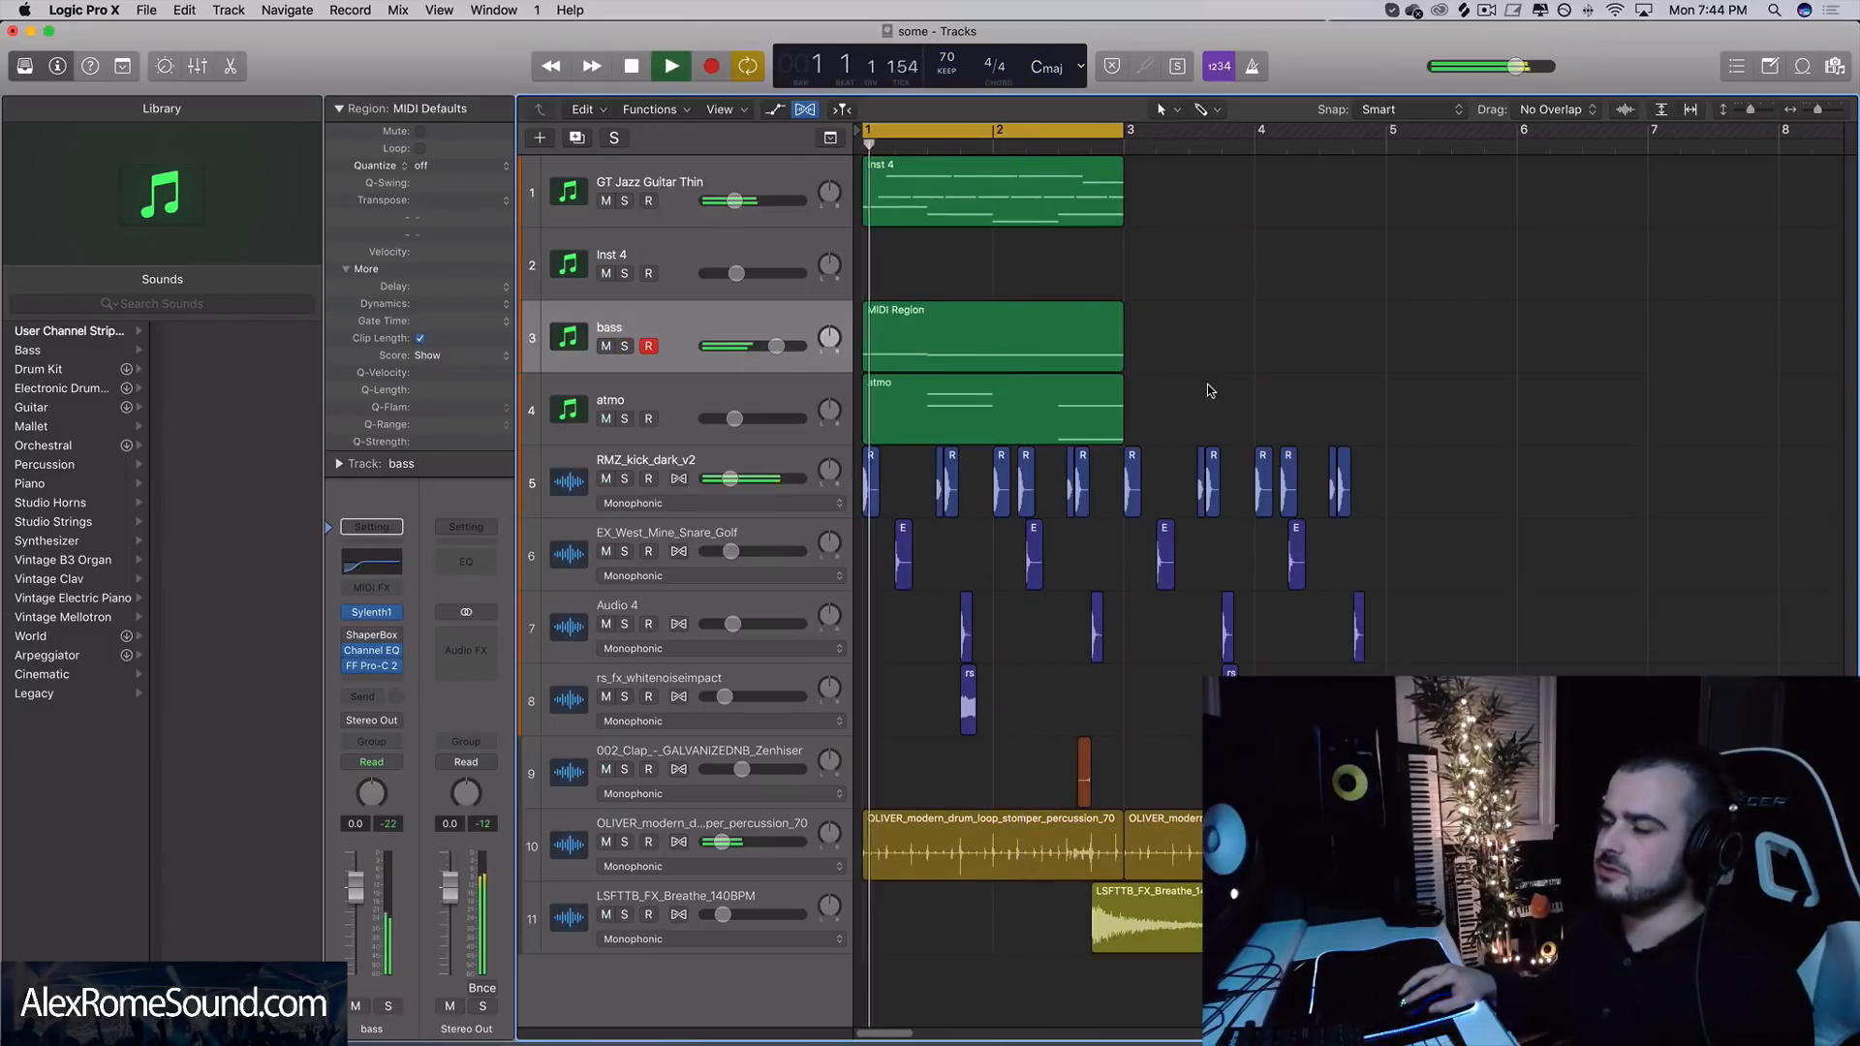
pyautogui.moveTo(775, 345); pyautogui.dragTo(765, 357)
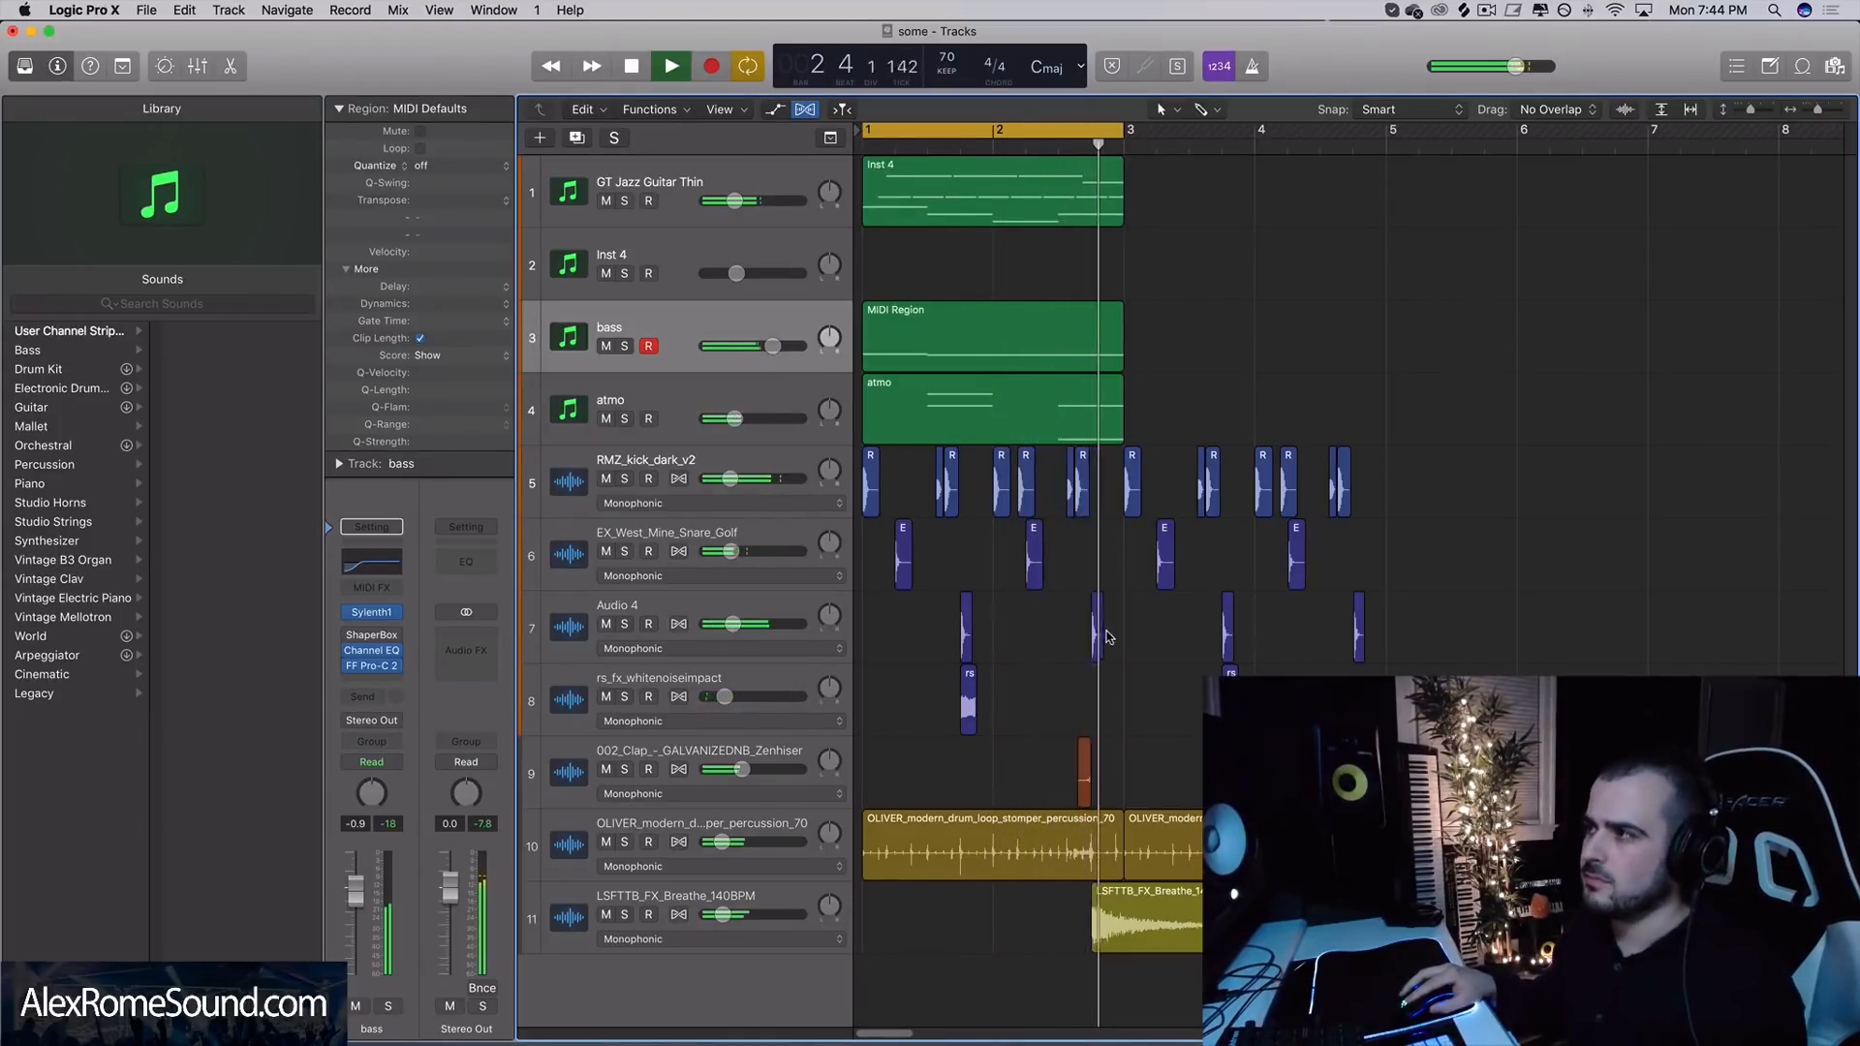
pyautogui.press('space')
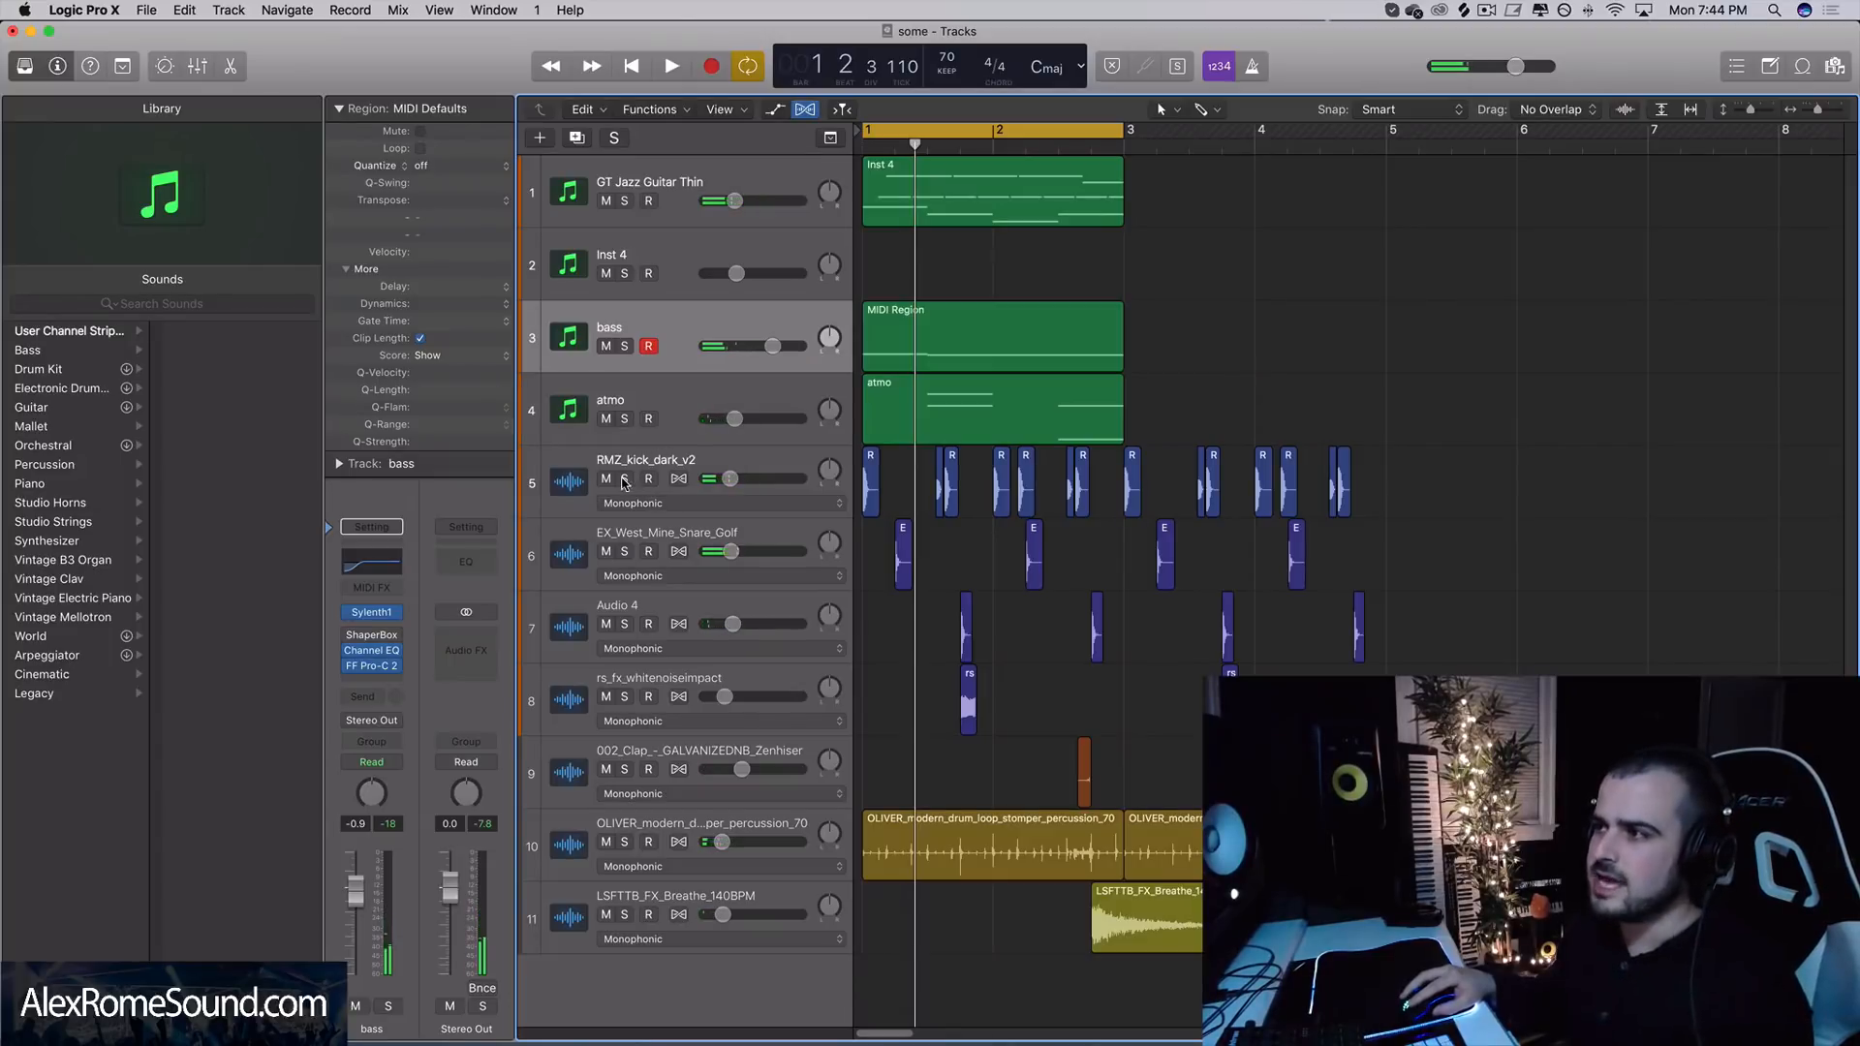
# - Audition the drums by soloing the kick during playback and adding the snare, Audio 4, white-noise impact and clap tracks
pyautogui.moveTo(625, 479); pyautogui.dragTo(635, 940)
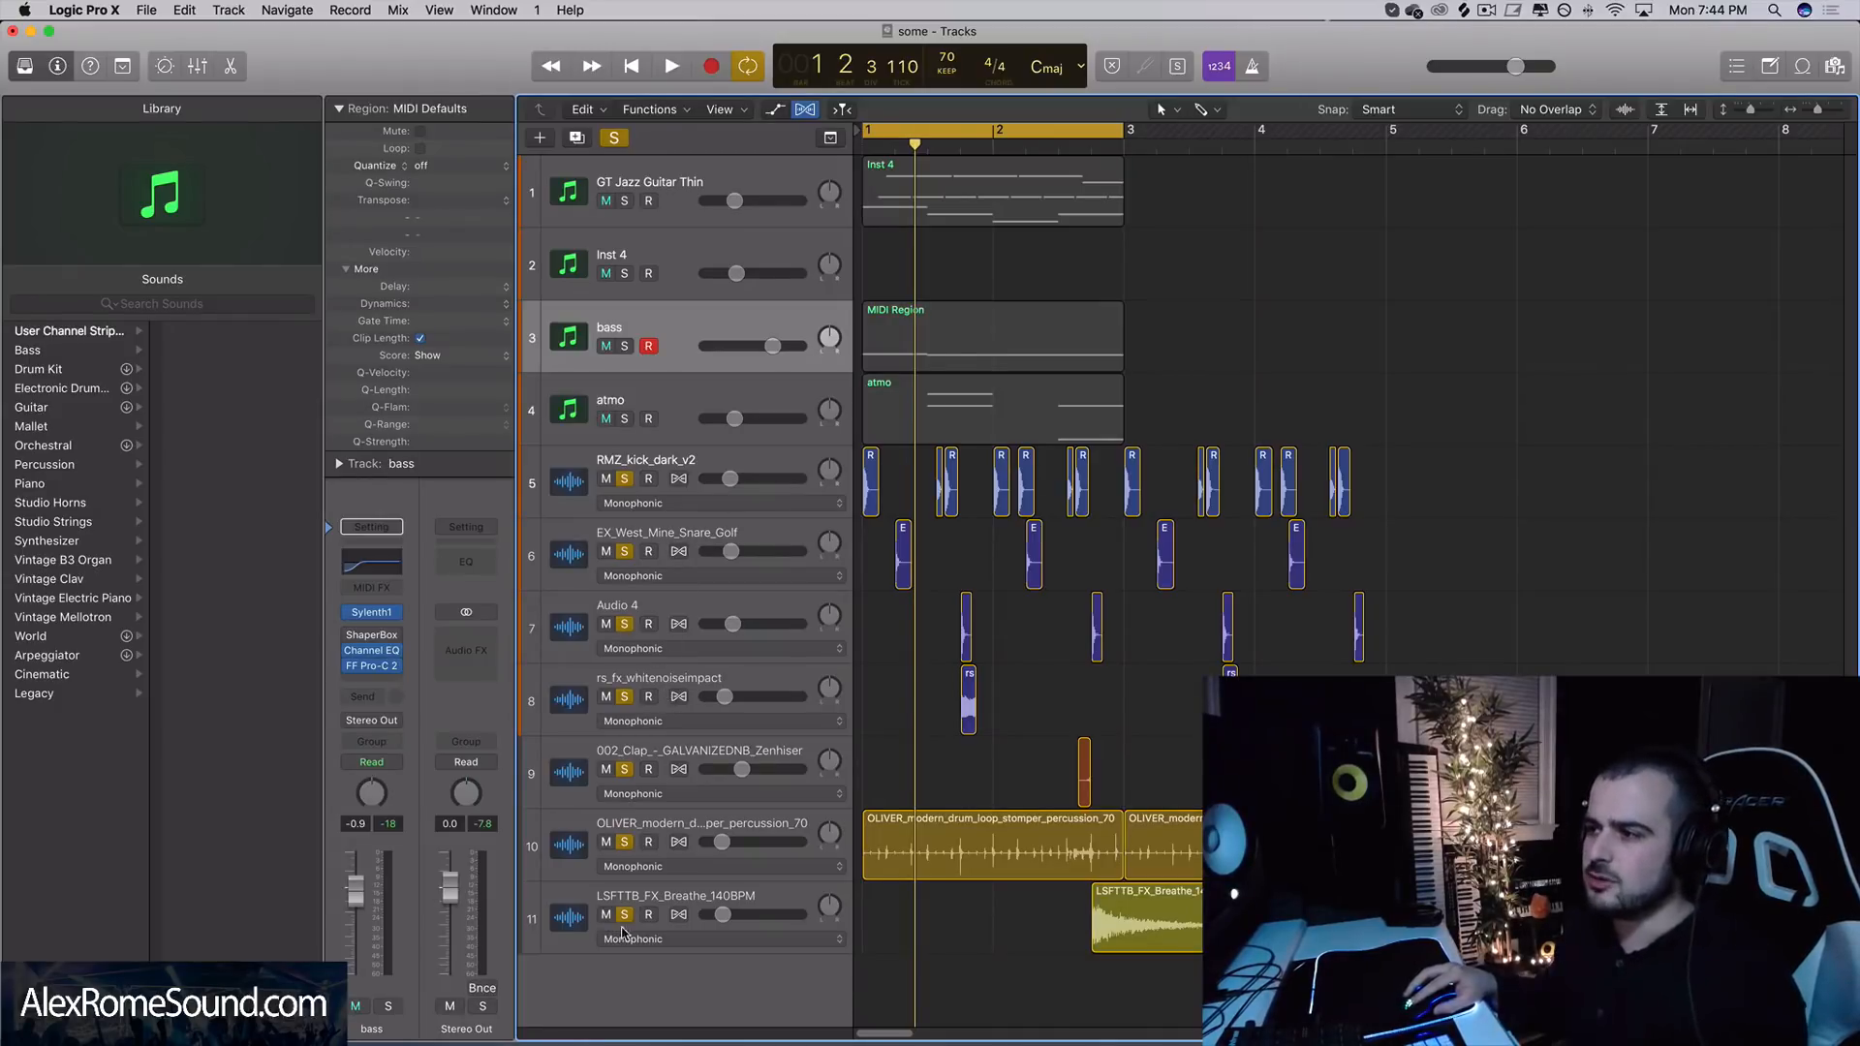
pyautogui.moveTo(625, 918); pyautogui.dragTo(618, 499)
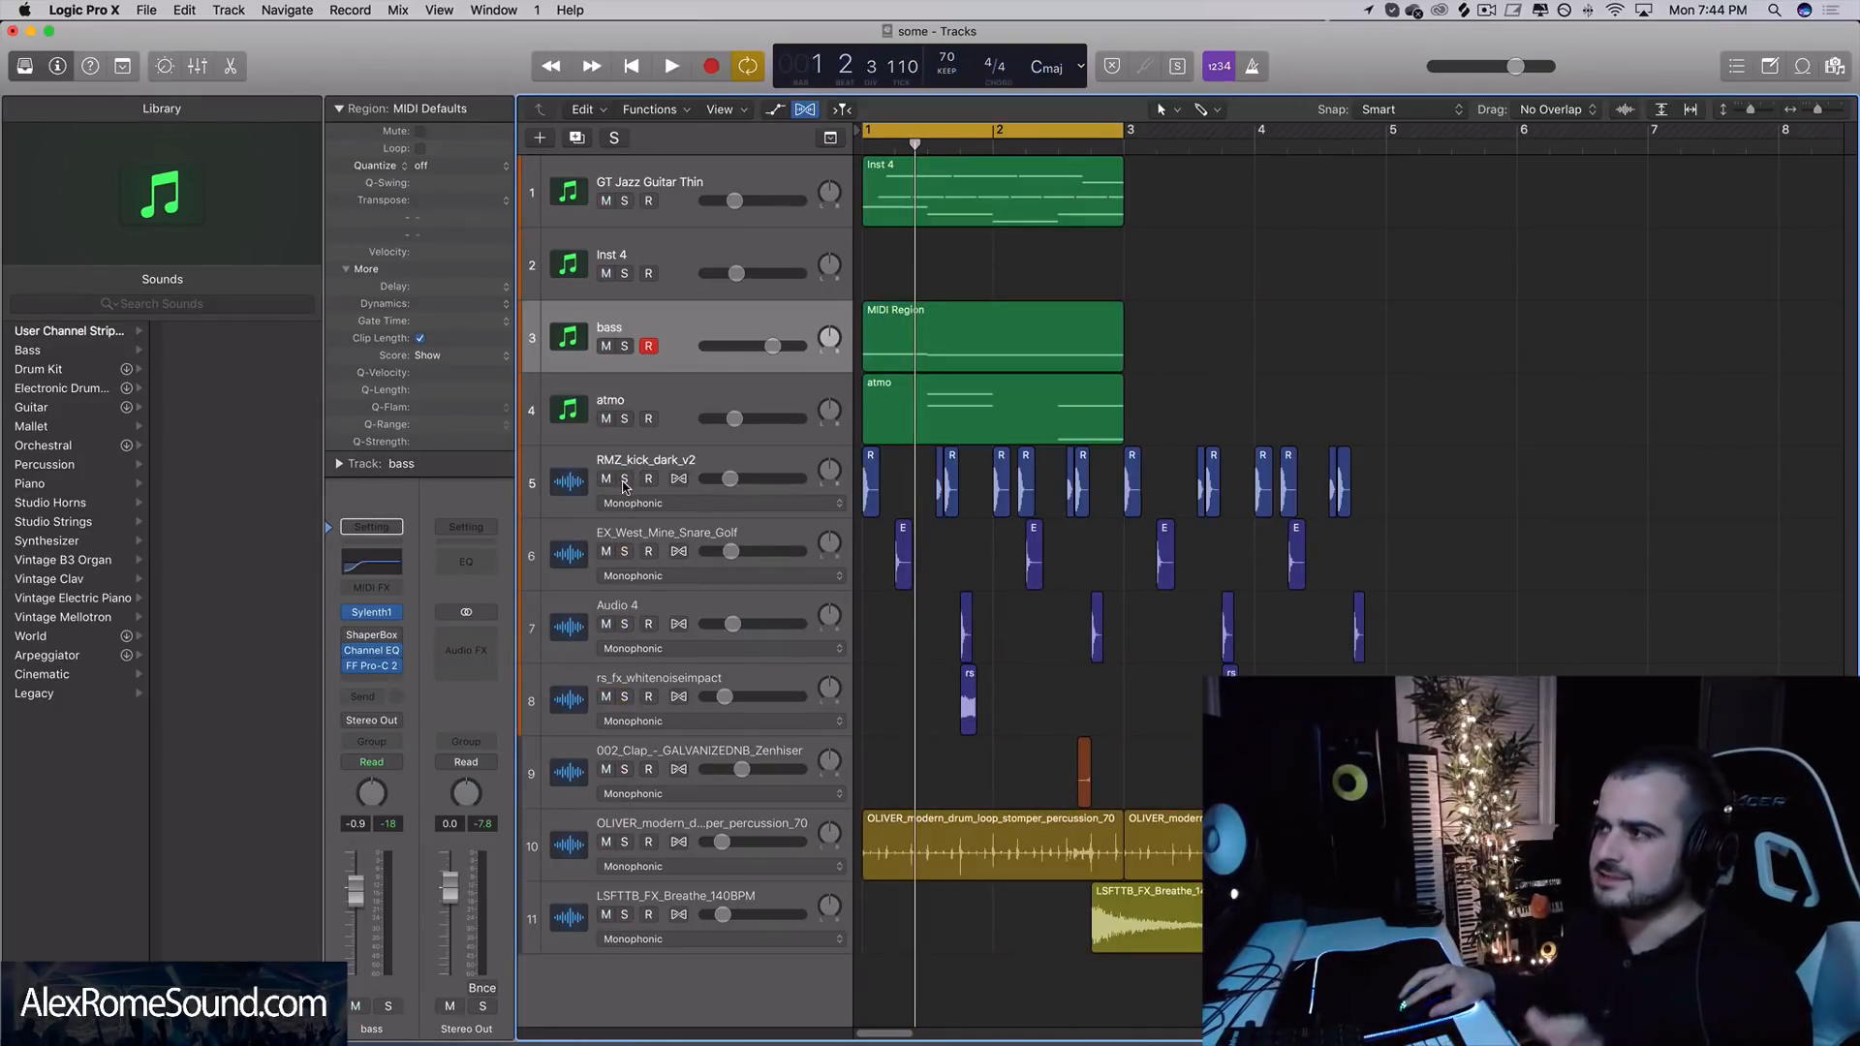
pyautogui.click(624, 480)
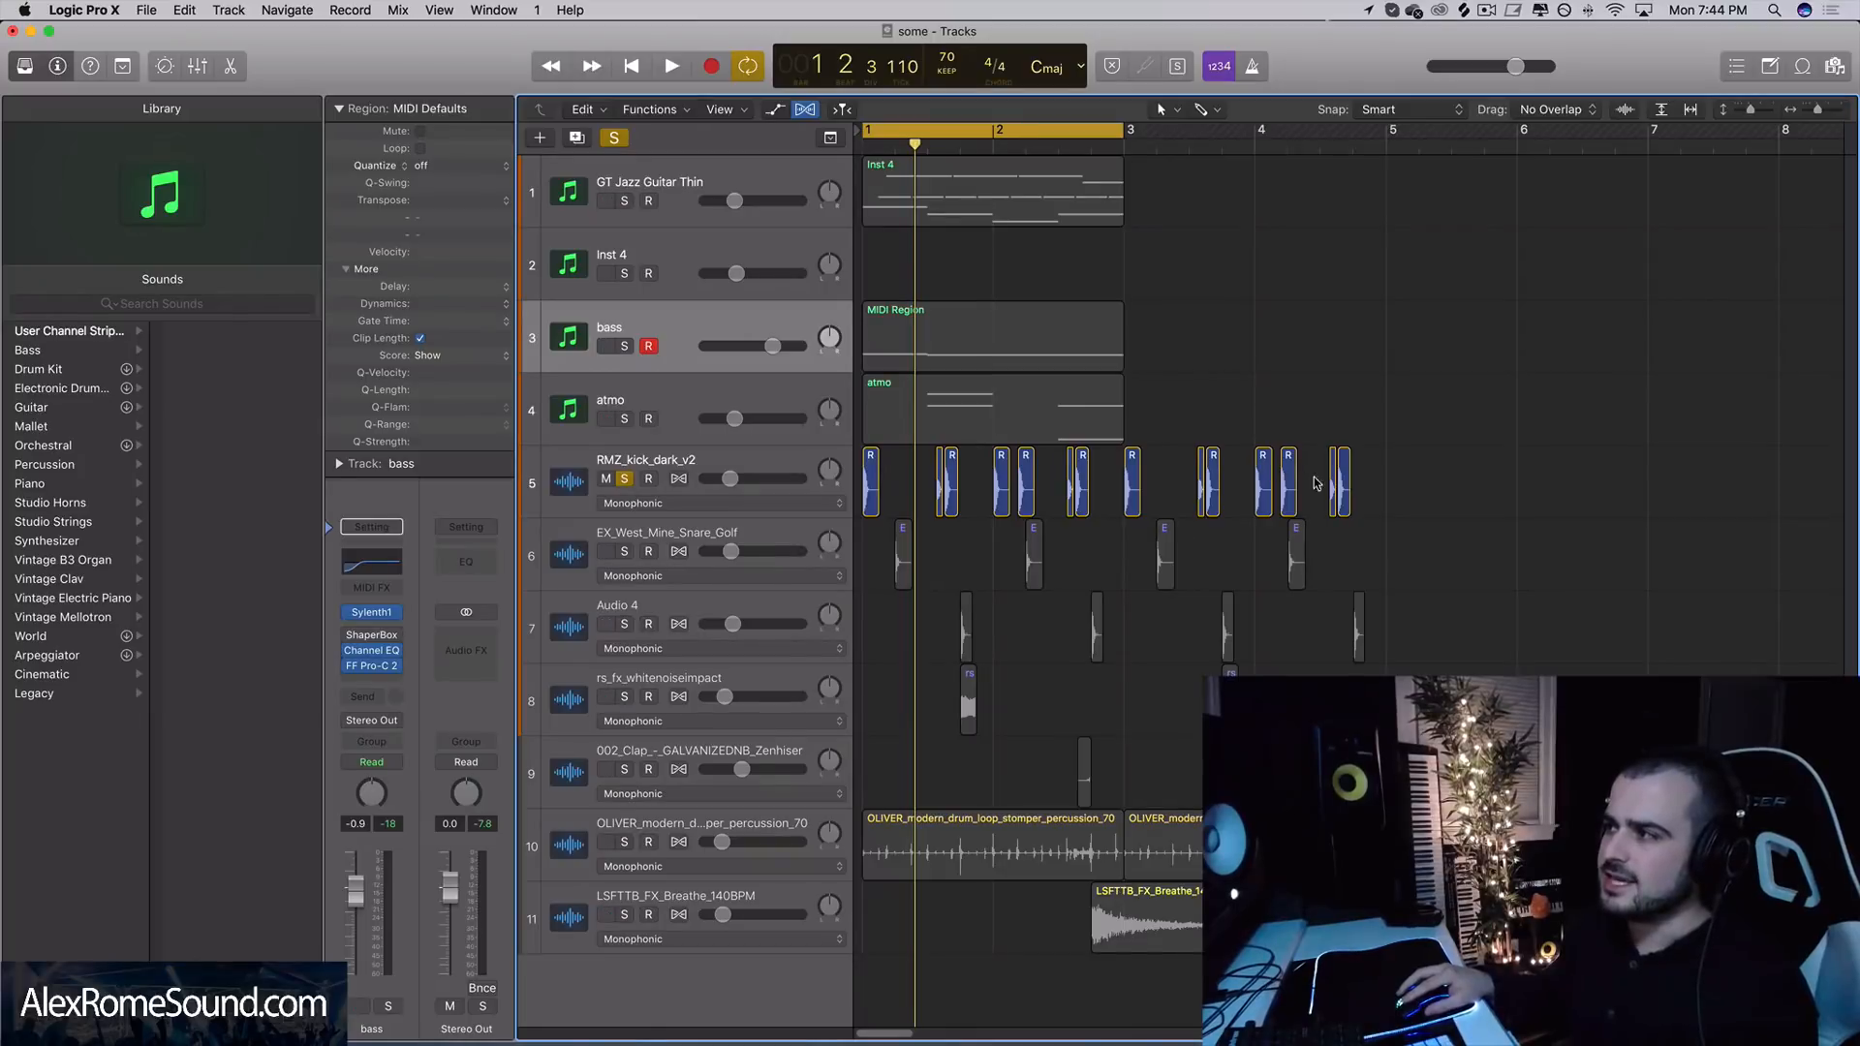
pyautogui.press('space')
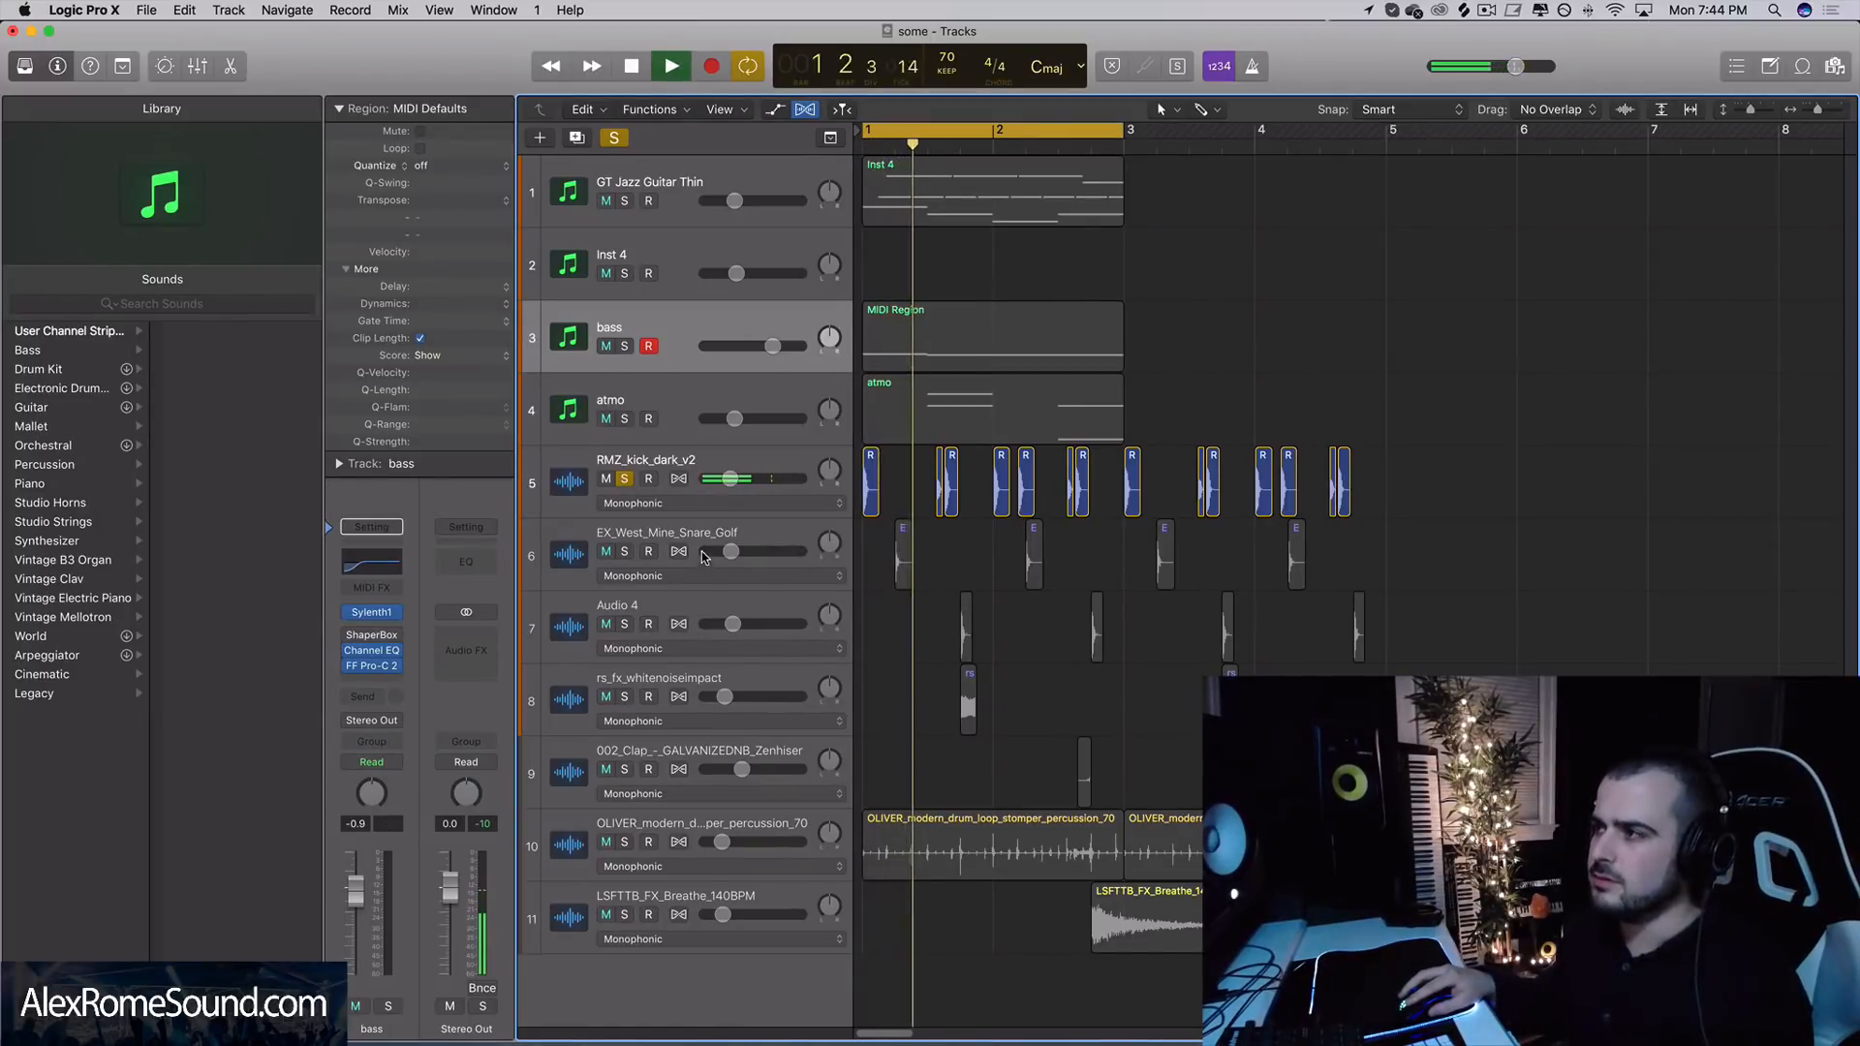
pyautogui.press('space')
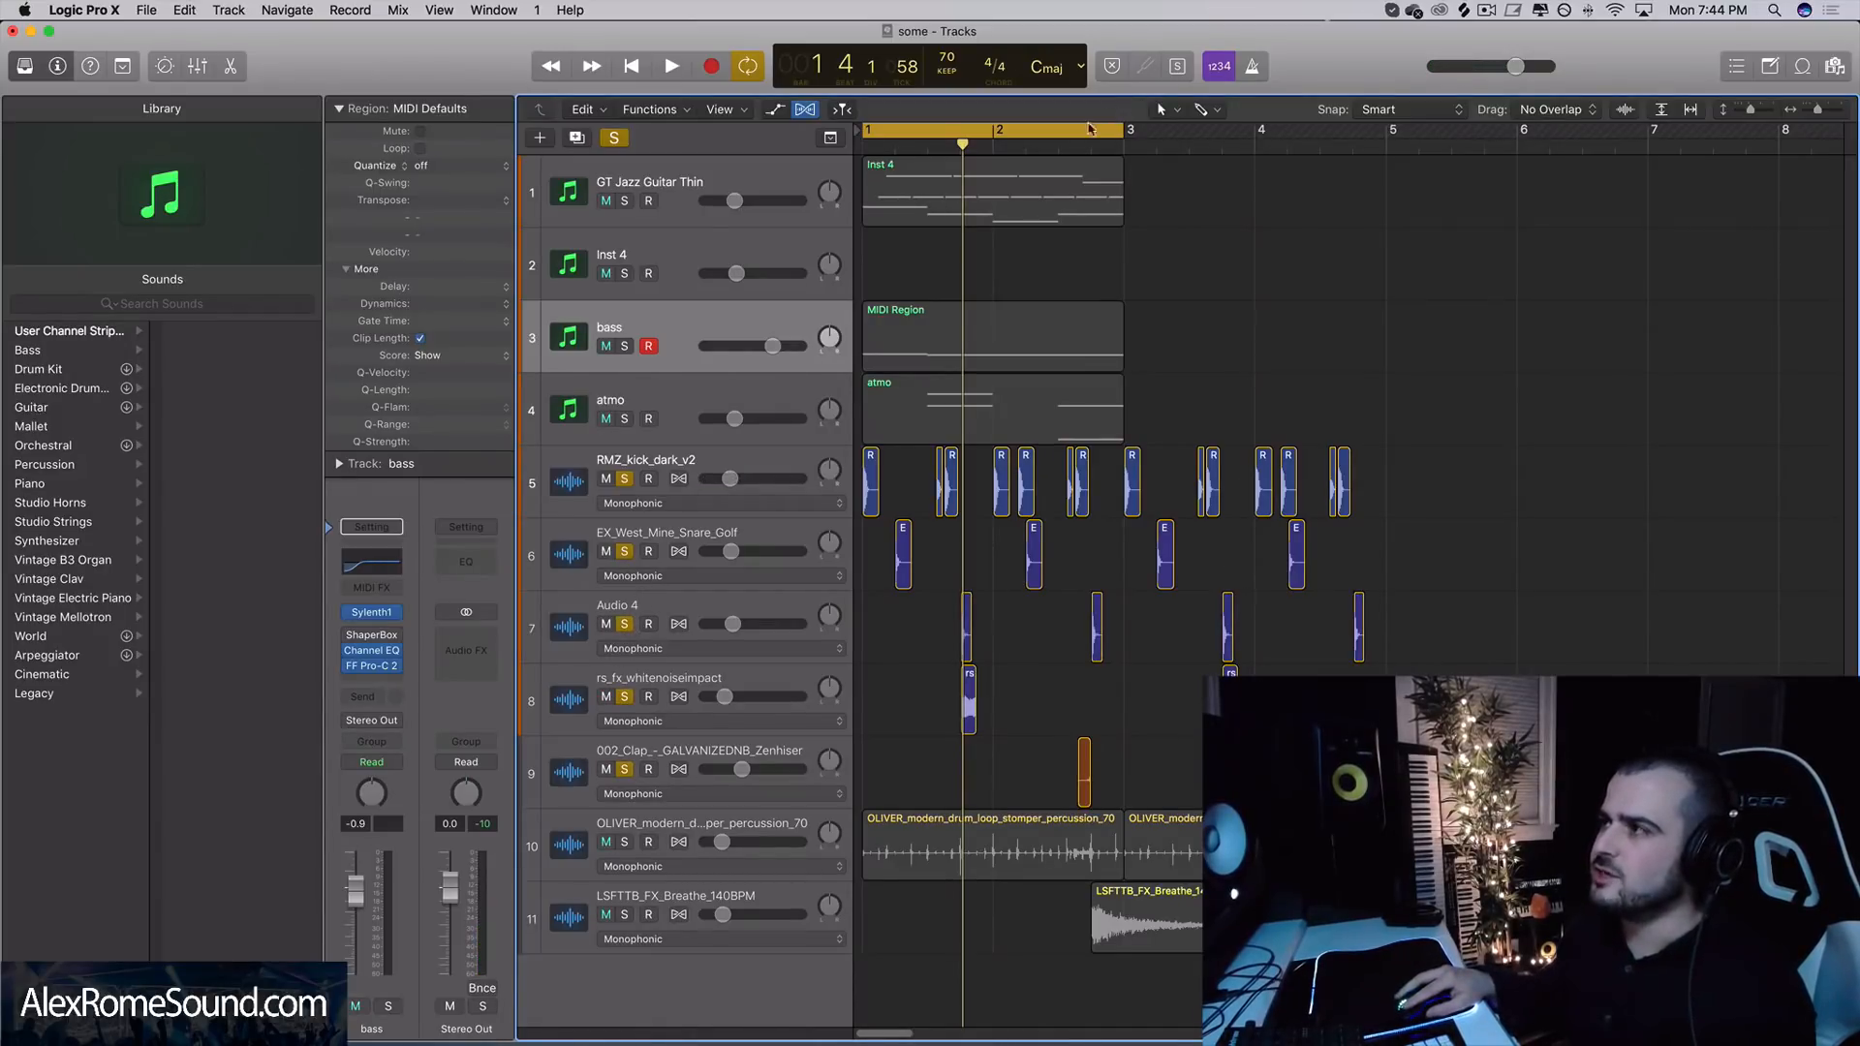
# - Delete the drum regions after bar 3 and cut the percussion loop and Breathe effect so they end at bar 3
pyautogui.moveTo(1133, 132); pyautogui.dragTo(877, 132)
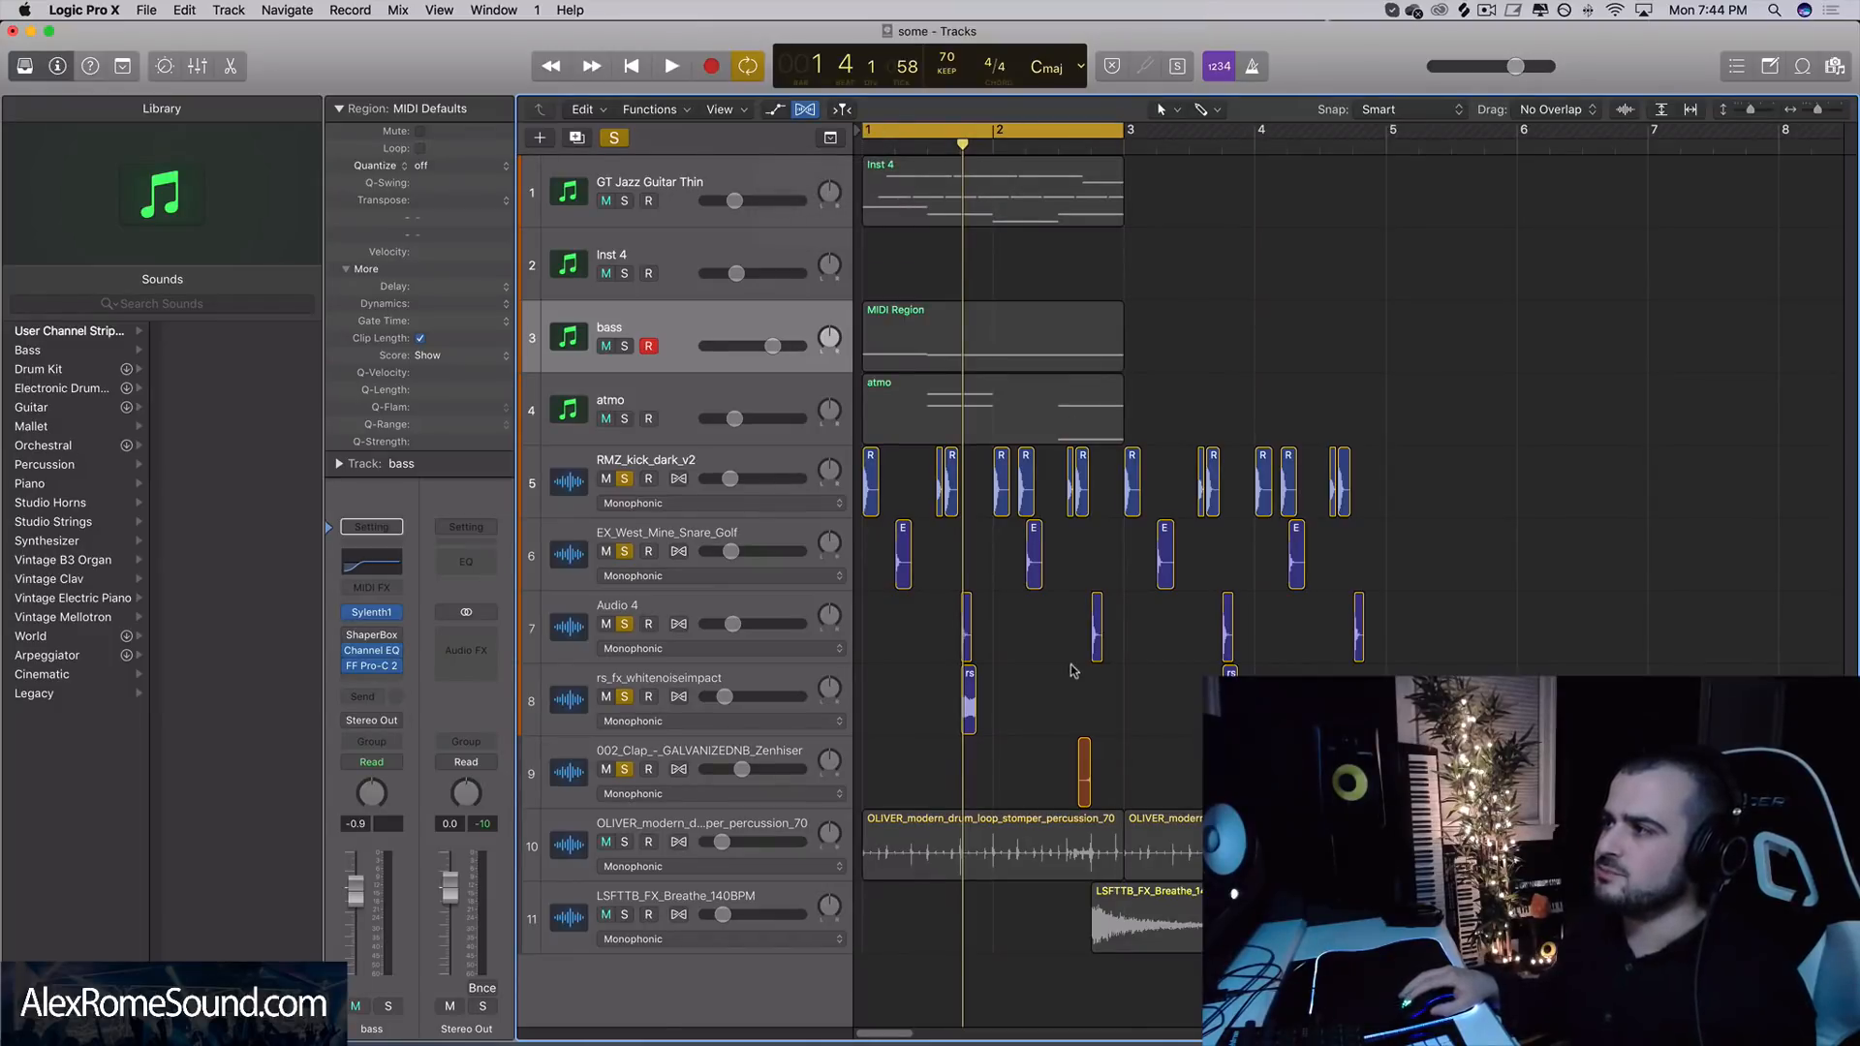
pyautogui.moveTo(1134, 404); pyautogui.dragTo(1535, 779)
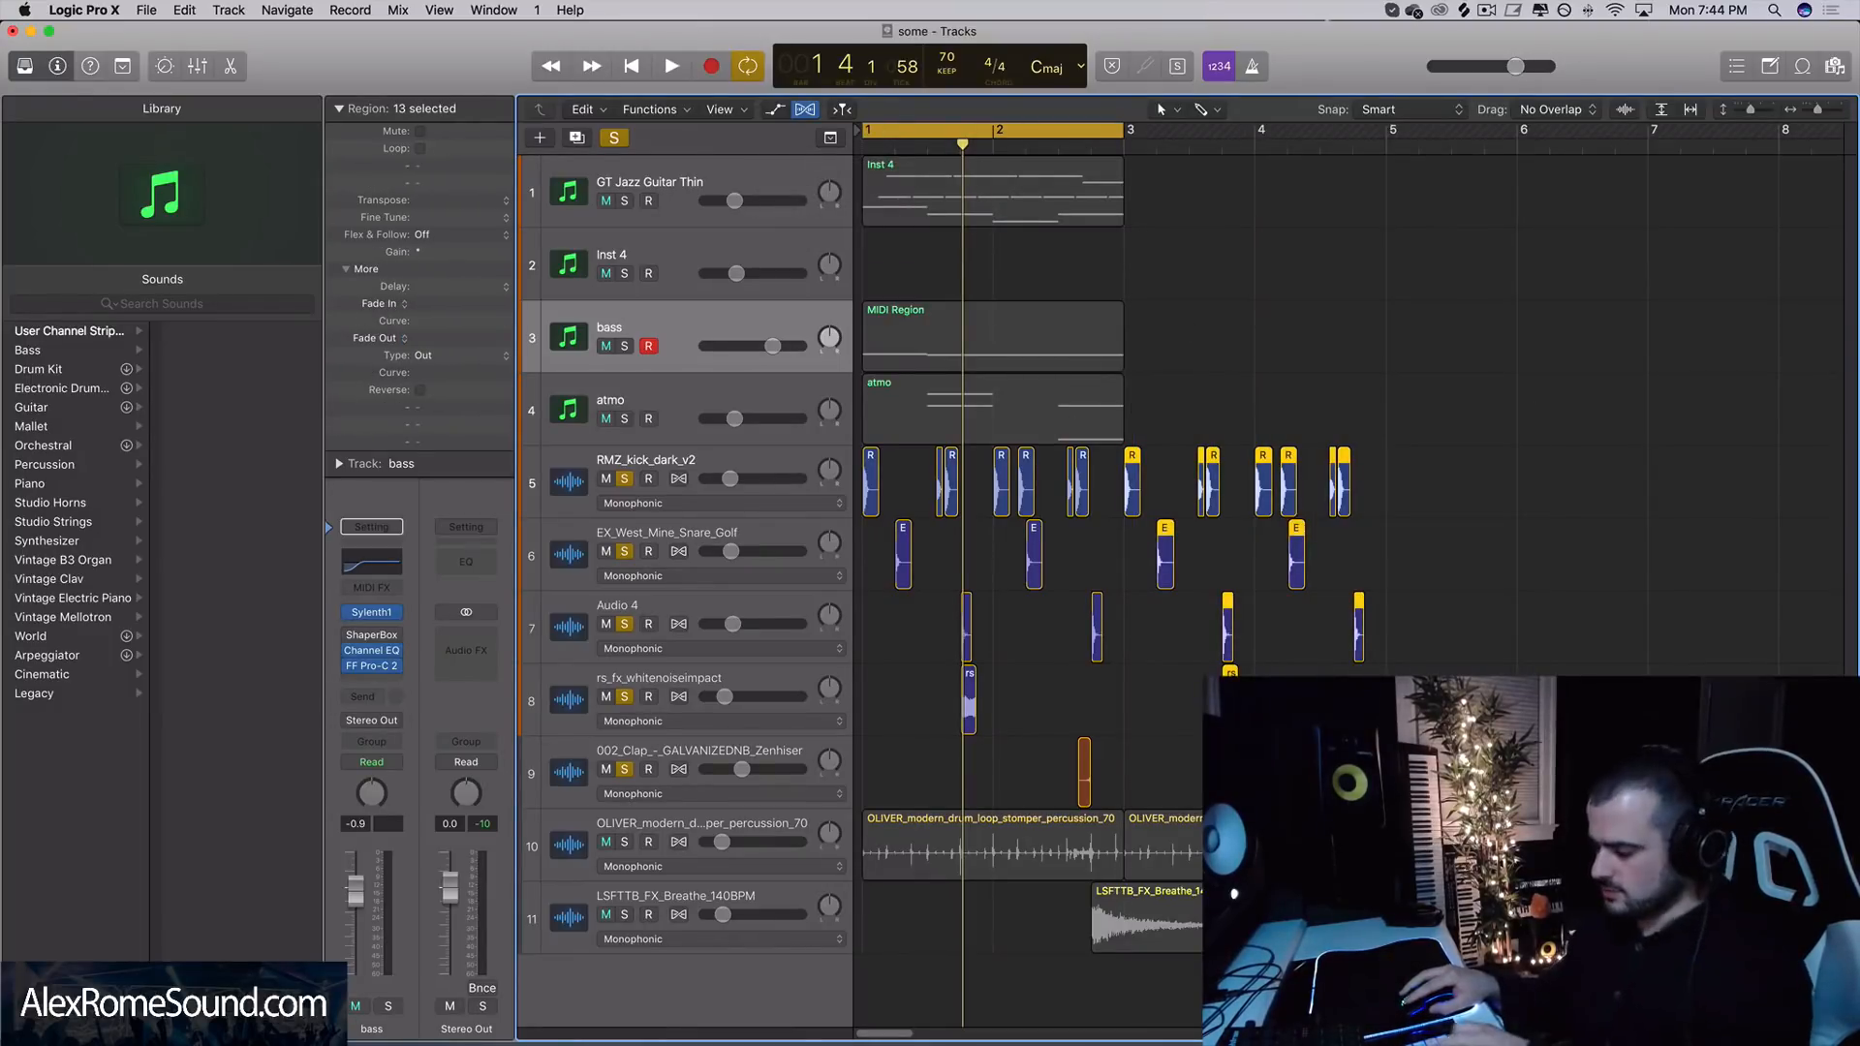
pyautogui.press('Delete')
pyautogui.press('Delete')
pyautogui.moveTo(1308, 925); pyautogui.dragTo(1128, 821)
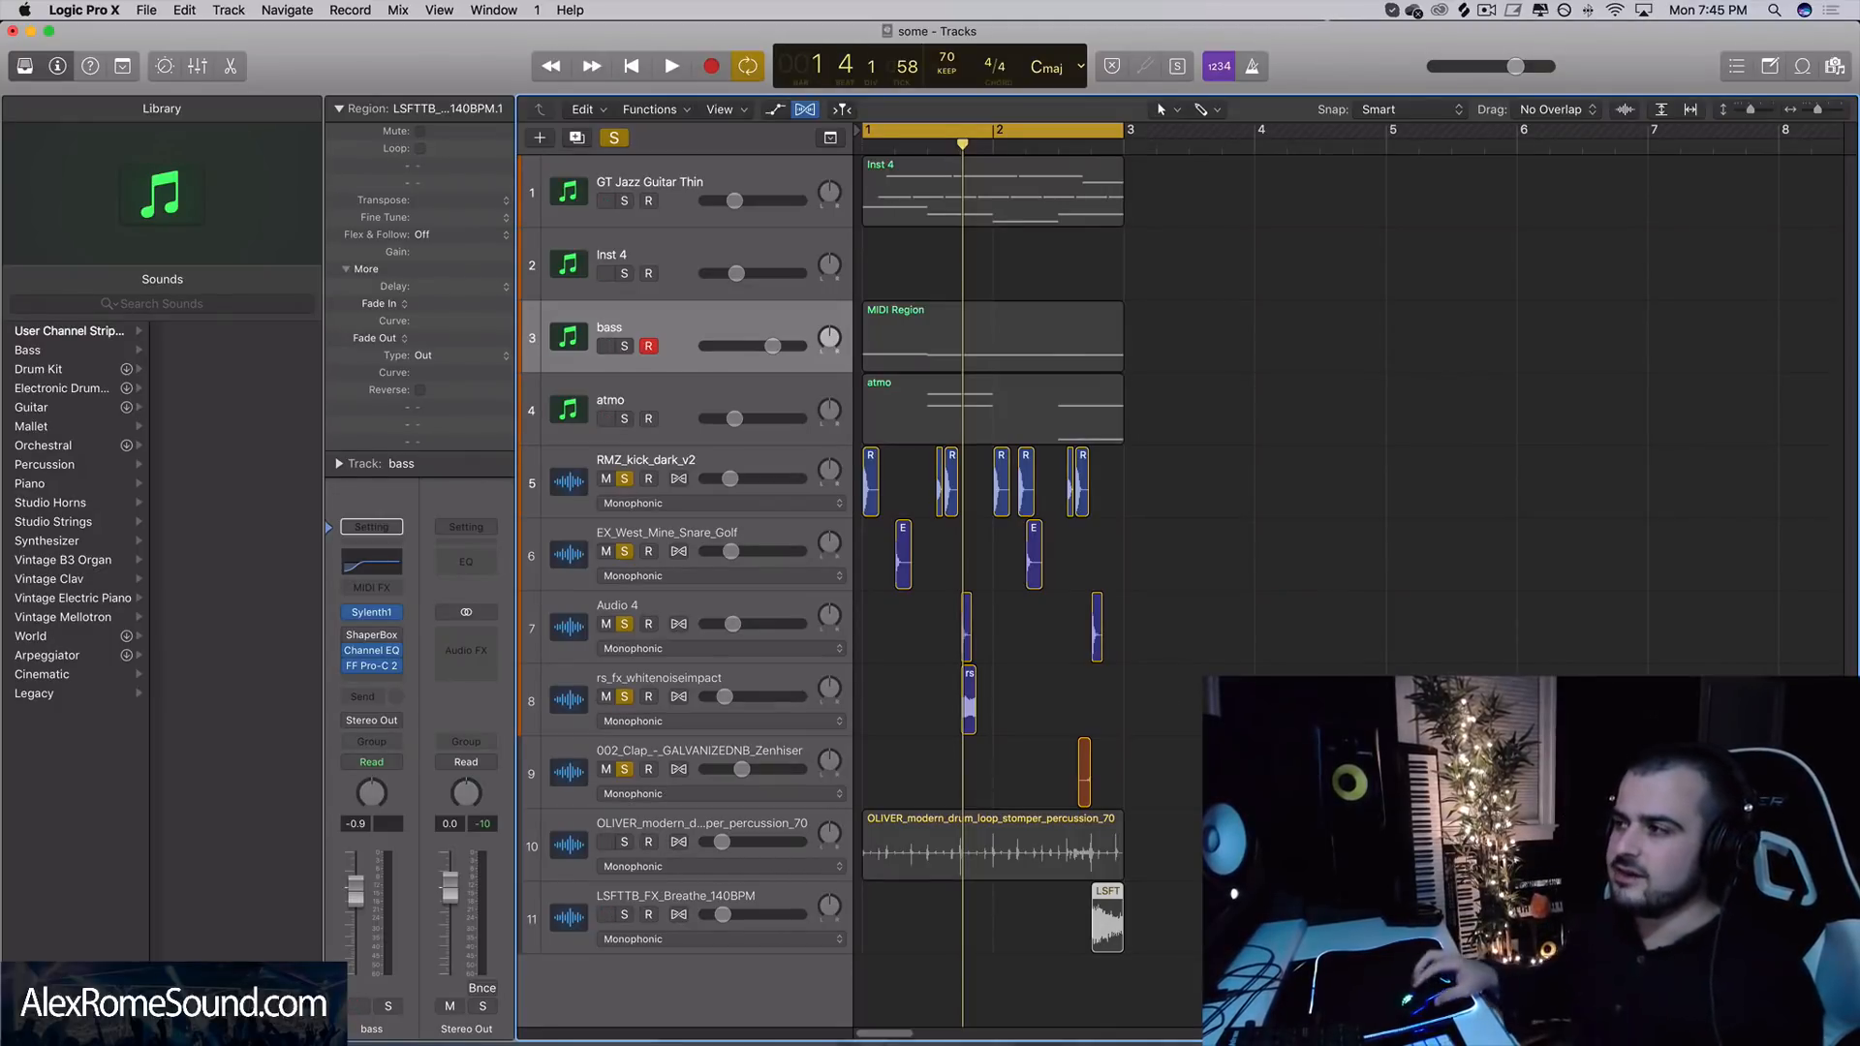
# - Play the two-bar loop, clear the track solos, and lower the bass volume to -2.2 dB in the full mix
pyautogui.press('space')
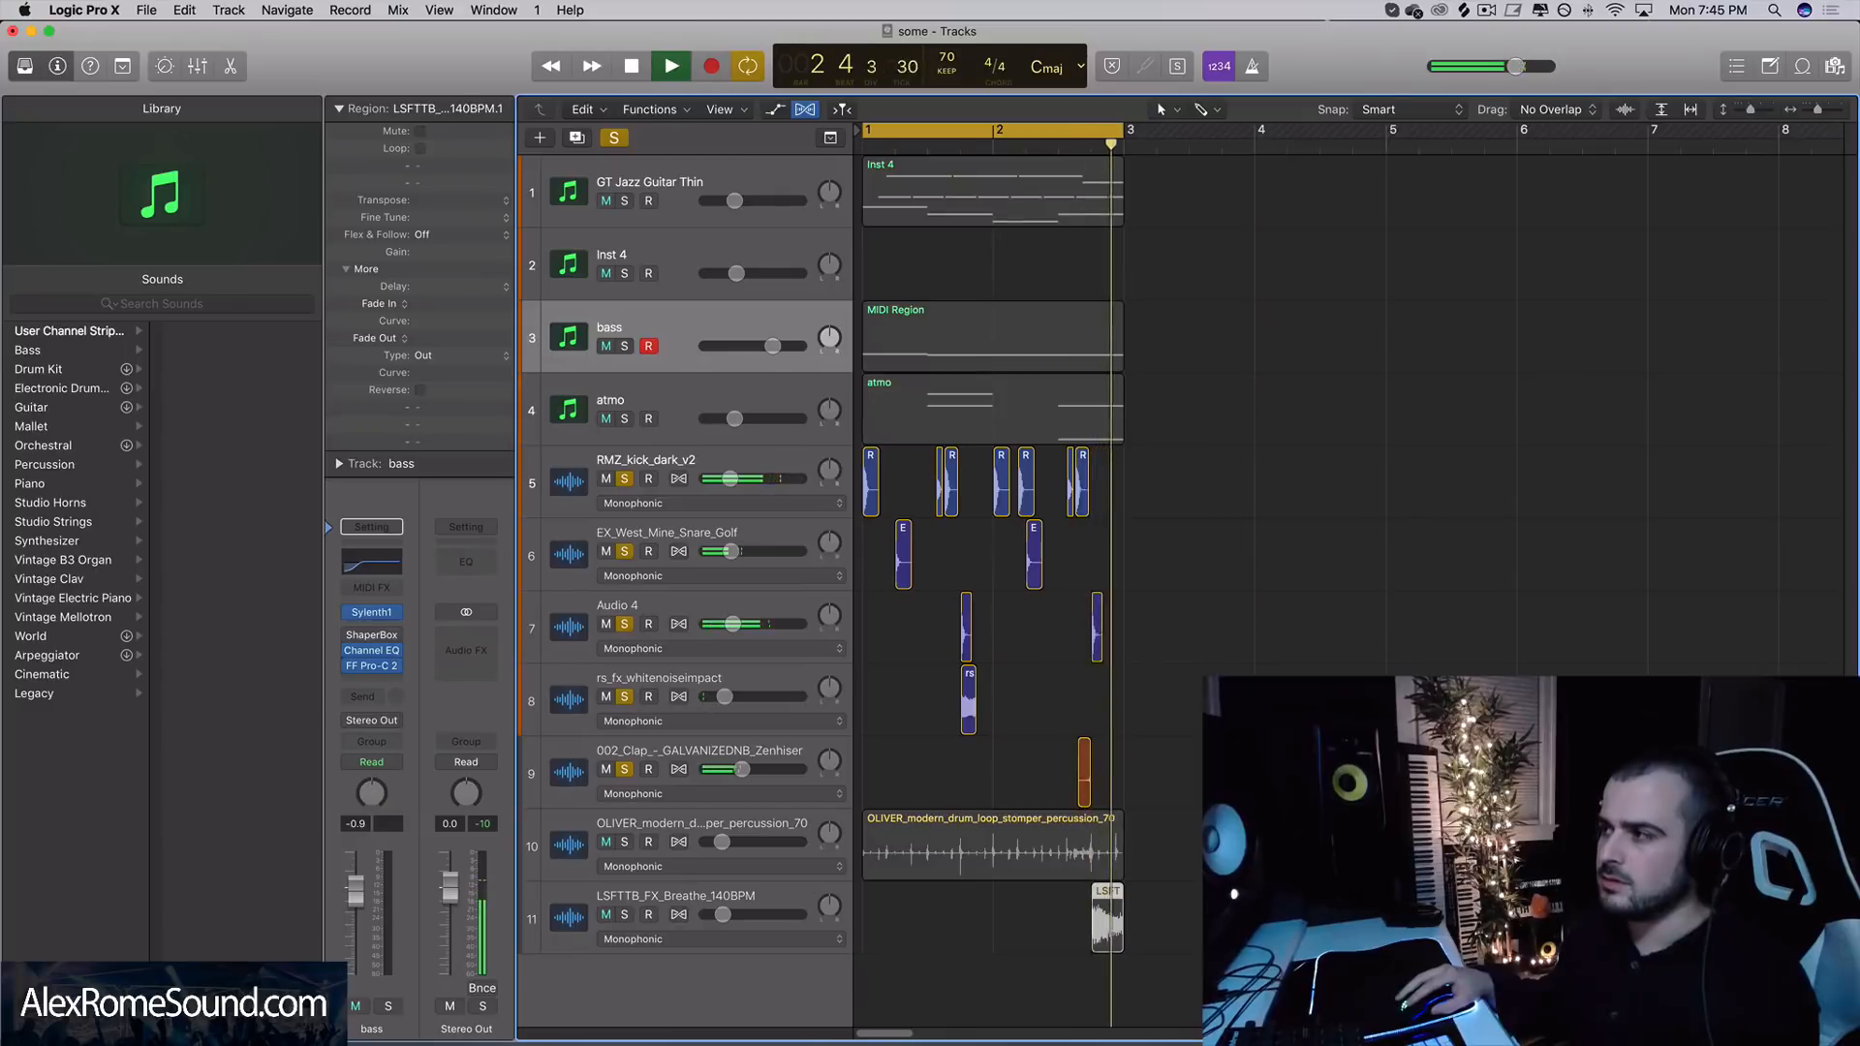
pyautogui.hotkey('ctrl', 's')
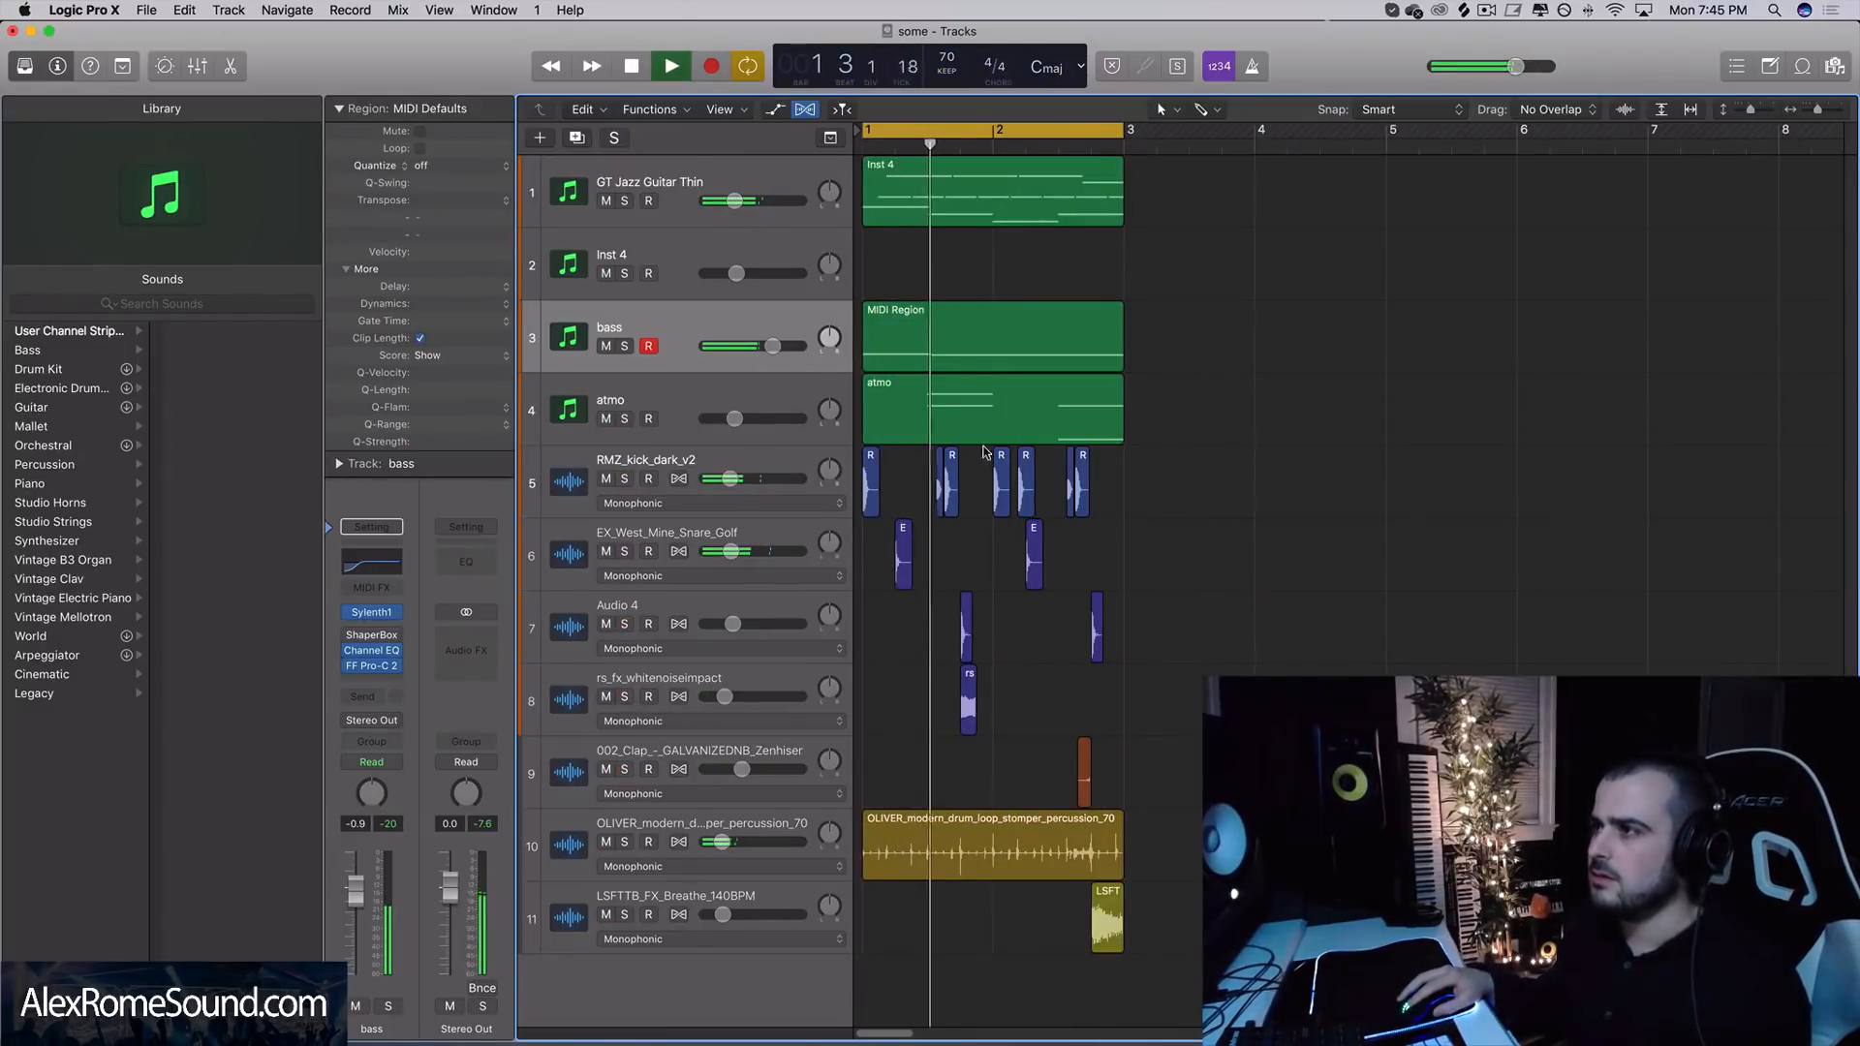
pyautogui.moveTo(776, 352); pyautogui.dragTo(771, 351)
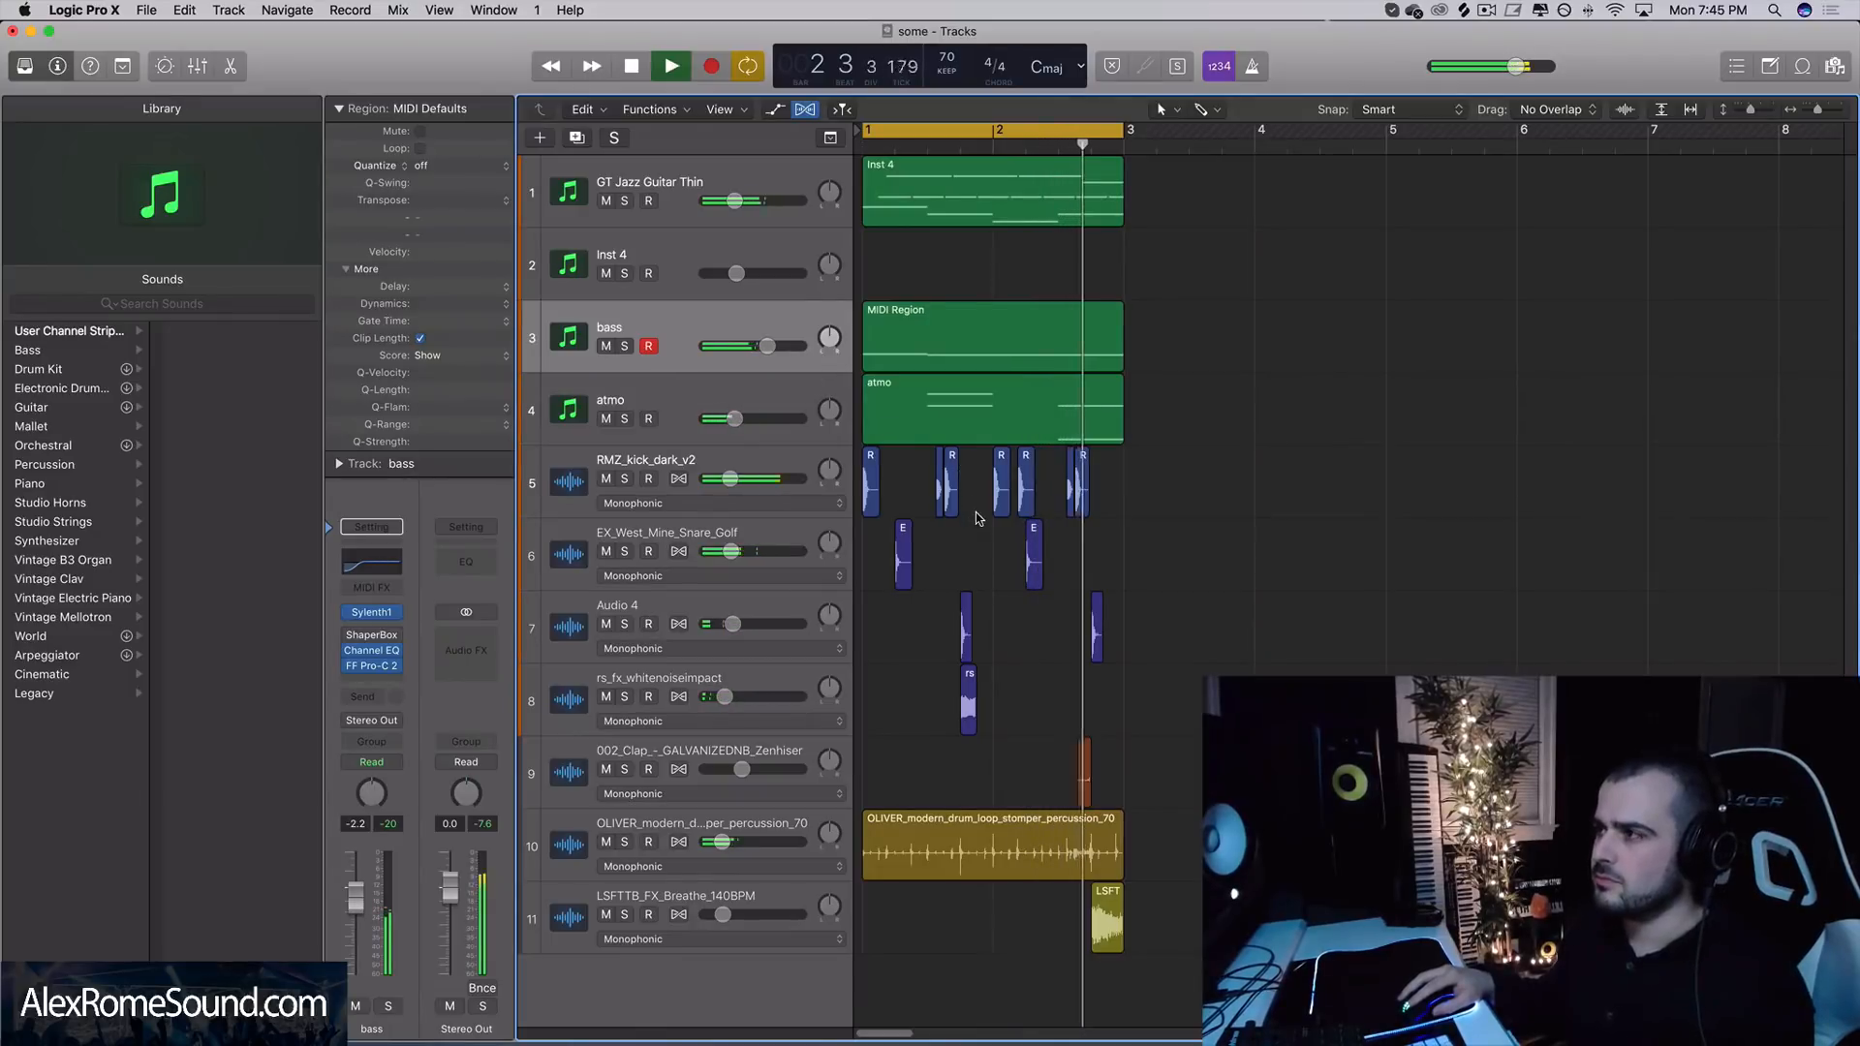
pyautogui.press('space')
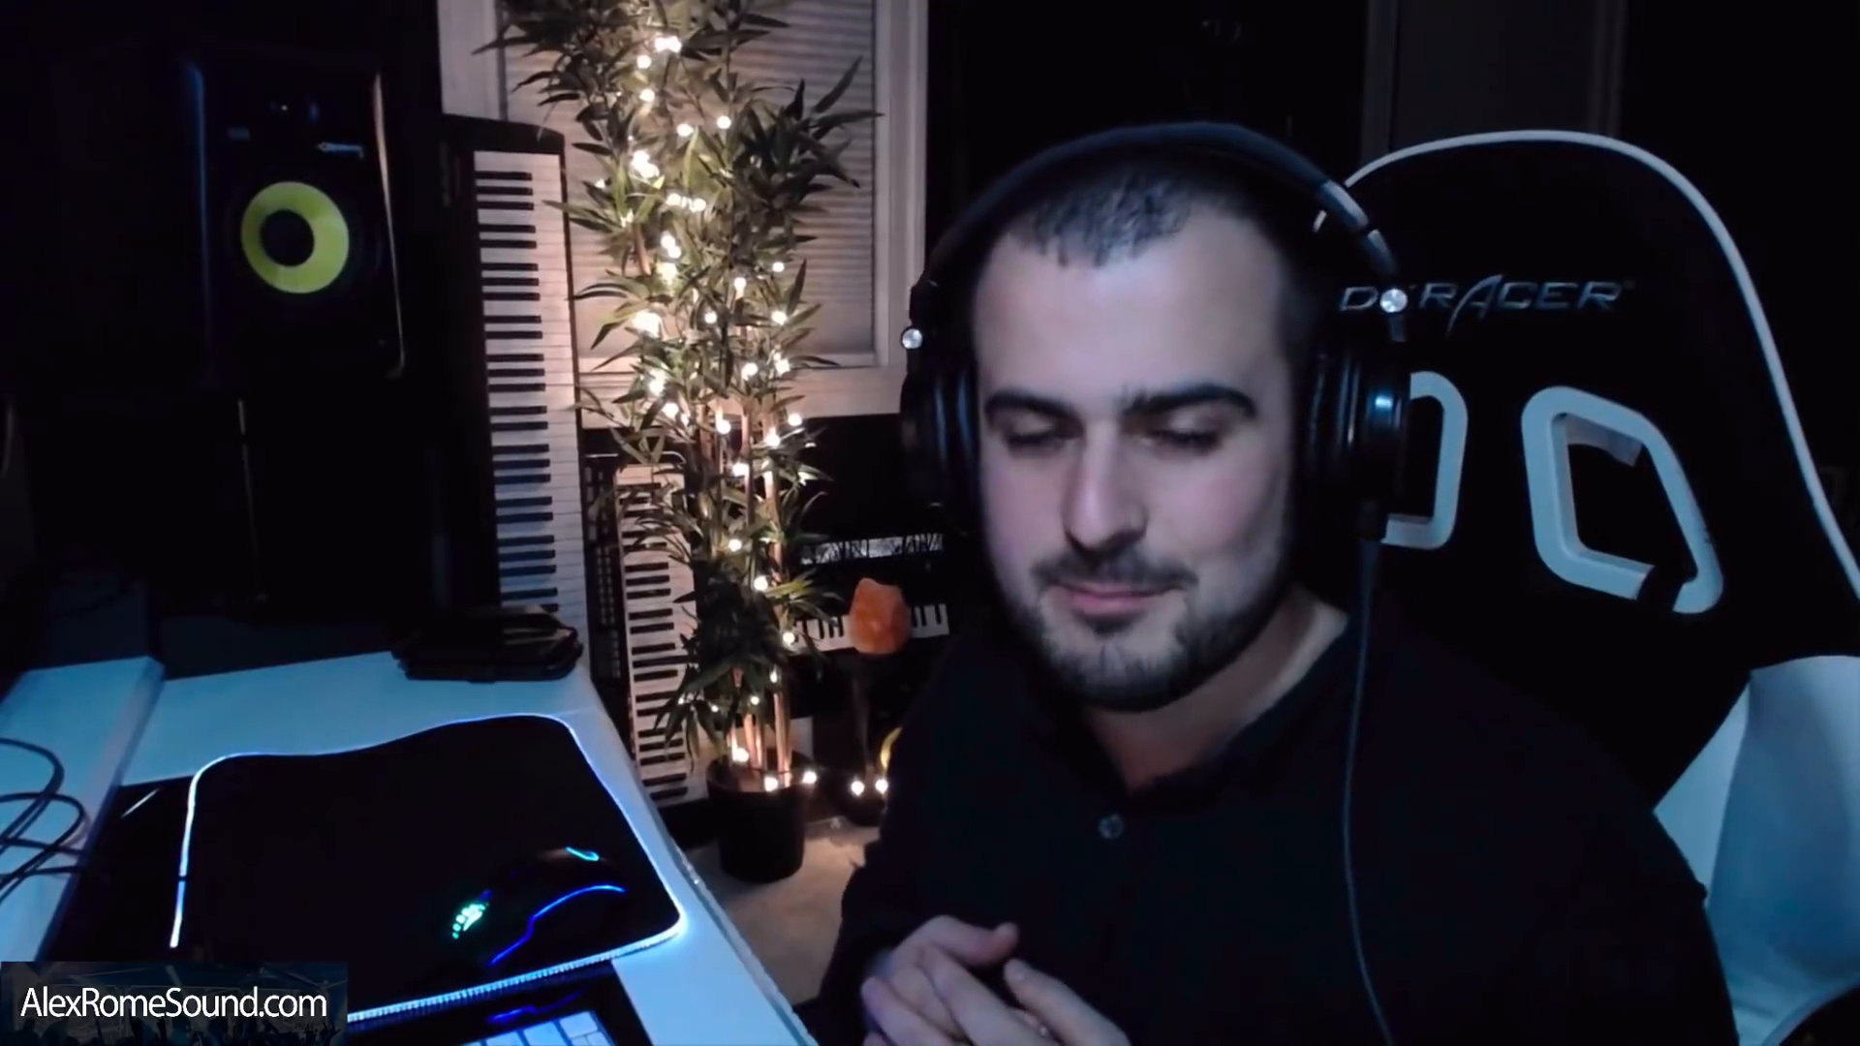